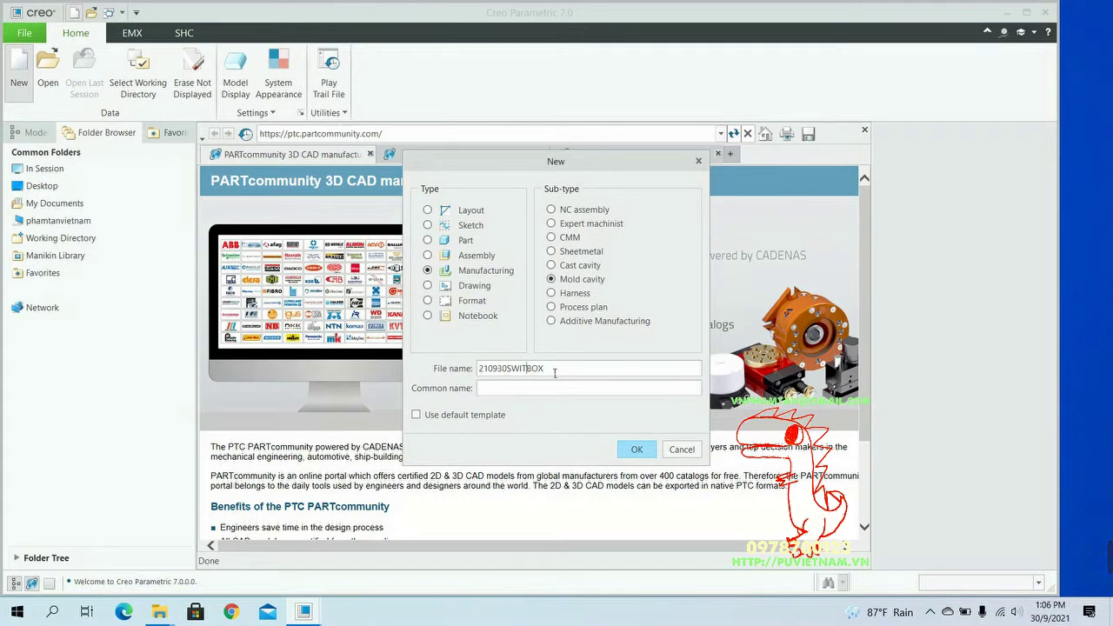
# - Create a mold cavity manufacturing model named 210930SWITCHBOX from the mmns_mfg_mold_abs template
pyautogui.write('CH')
pyautogui.click(637, 449)
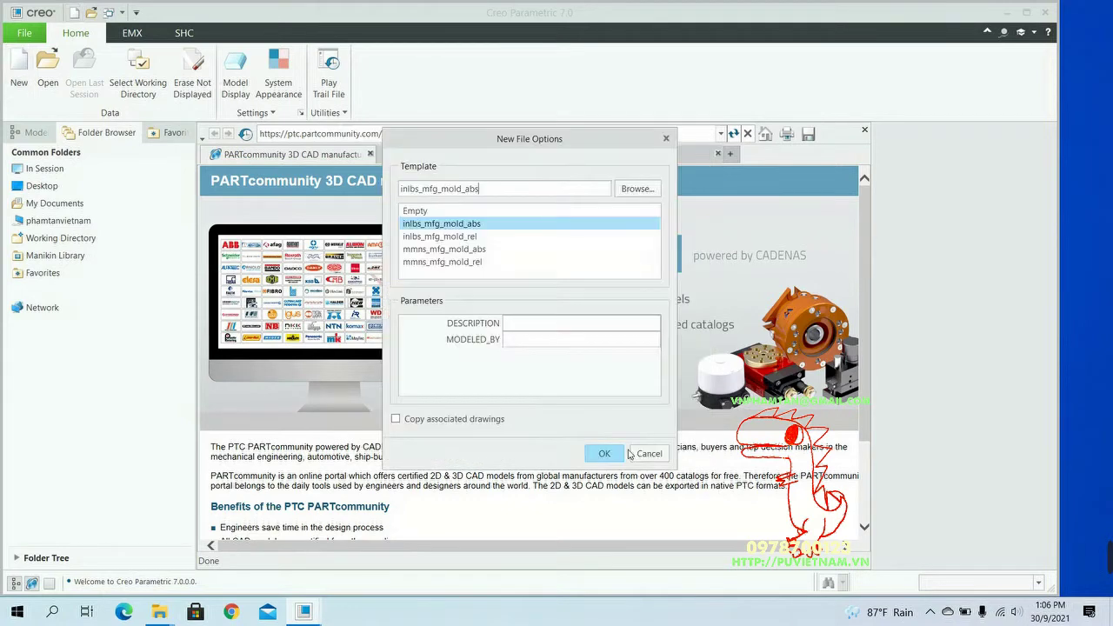
pyautogui.click(476, 249)
pyautogui.click(604, 454)
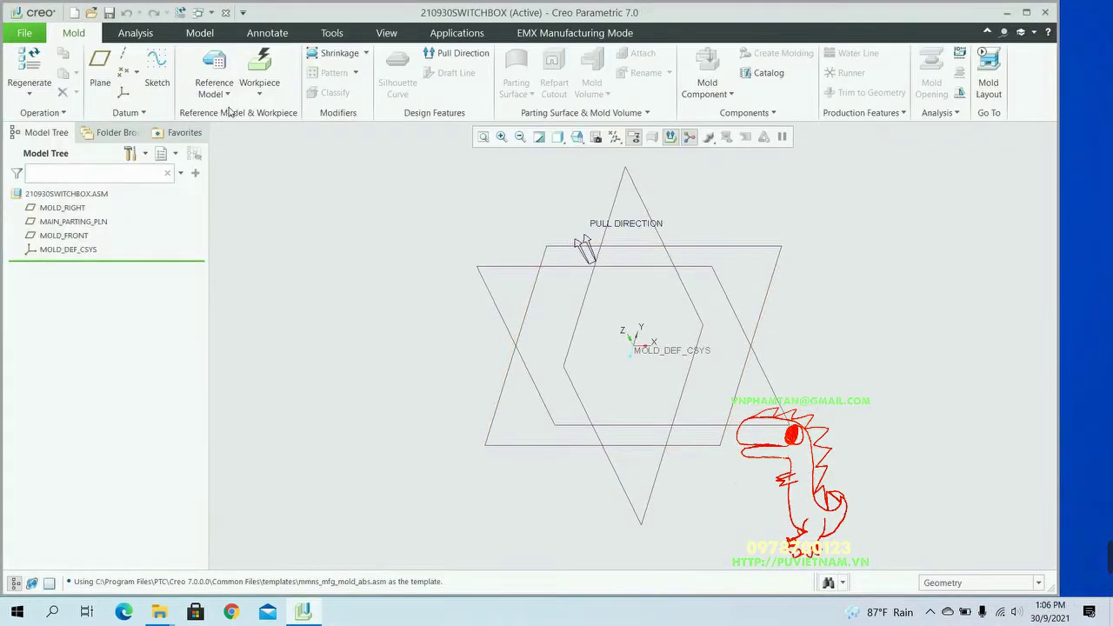
# - Load box.prt from the MOLD\Switch_Box folder on the desktop as a reference model merged by reference
pyautogui.click(214, 62)
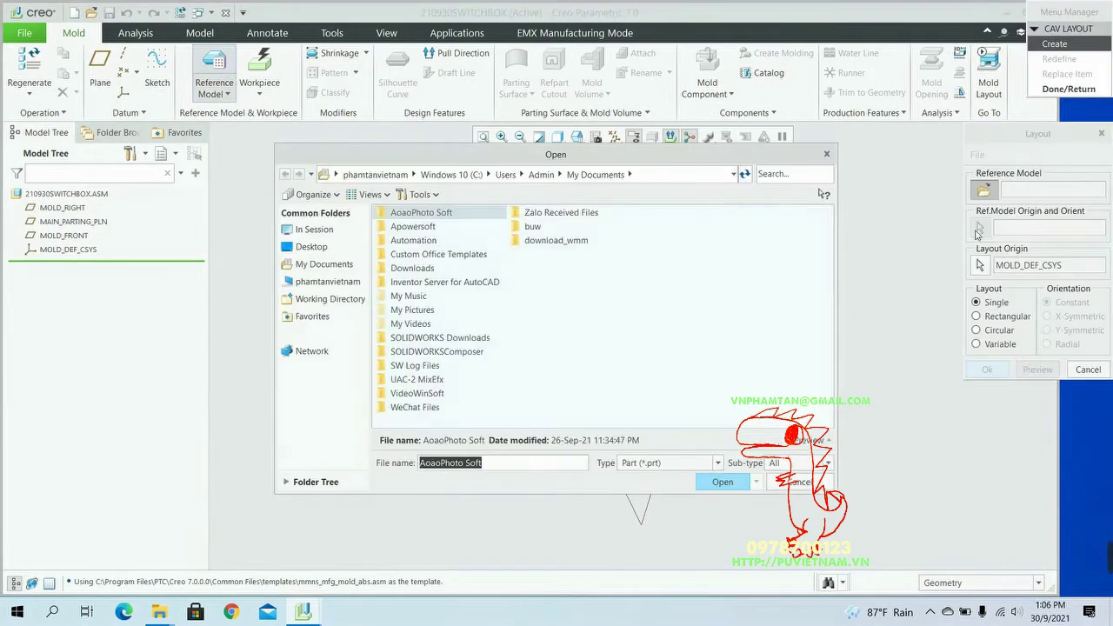
pyautogui.click(339, 248)
pyautogui.doubleClick(430, 338)
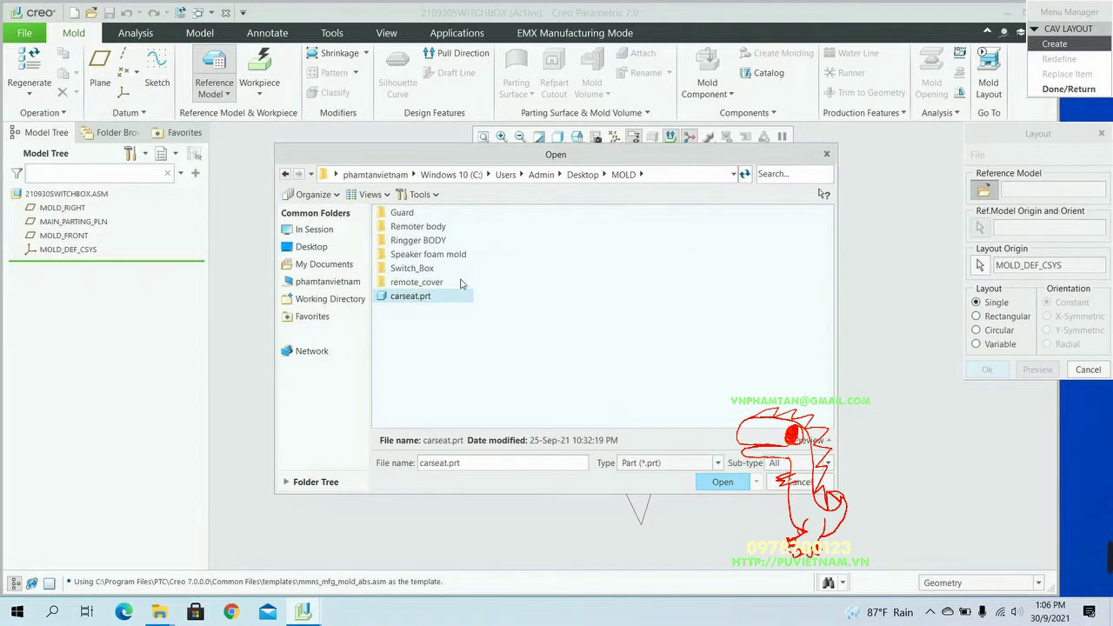
pyautogui.doubleClick(414, 268)
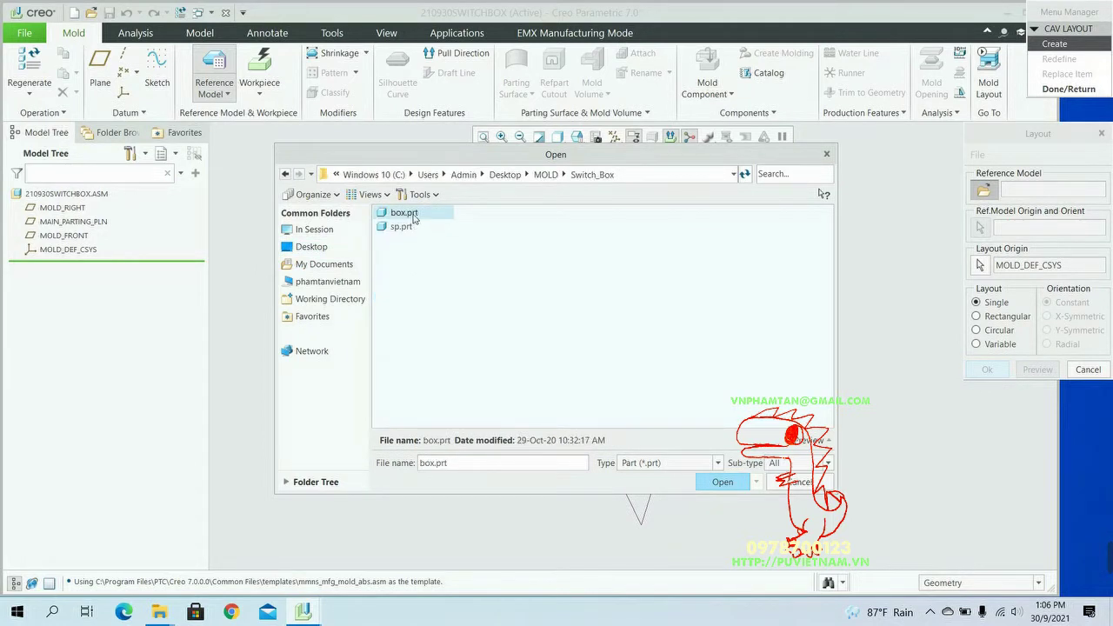
pyautogui.click(720, 482)
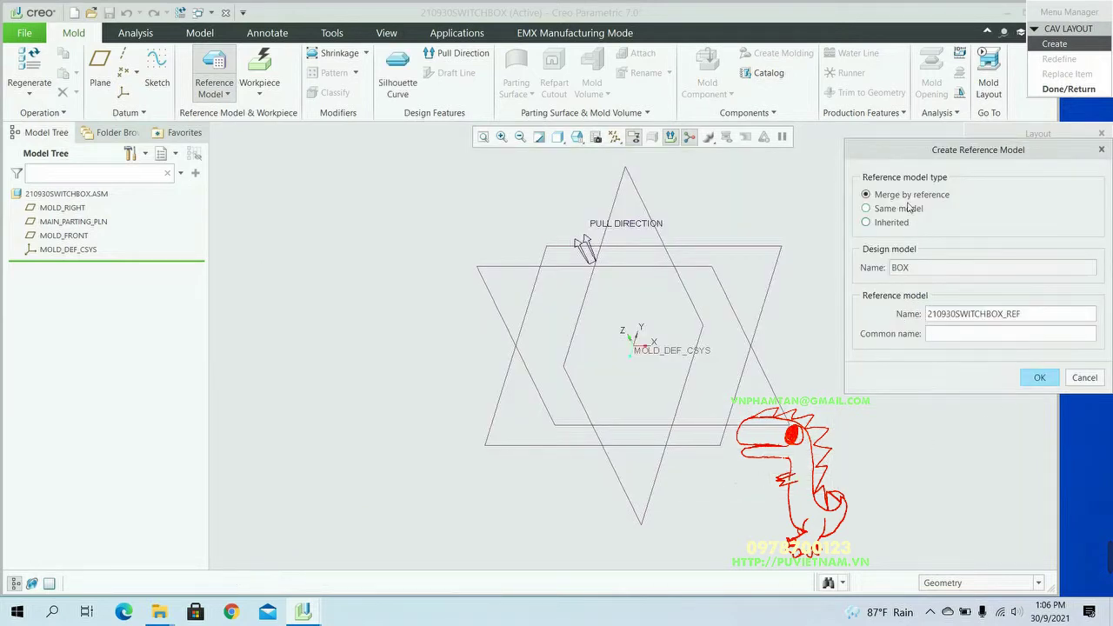
pyautogui.click(1040, 379)
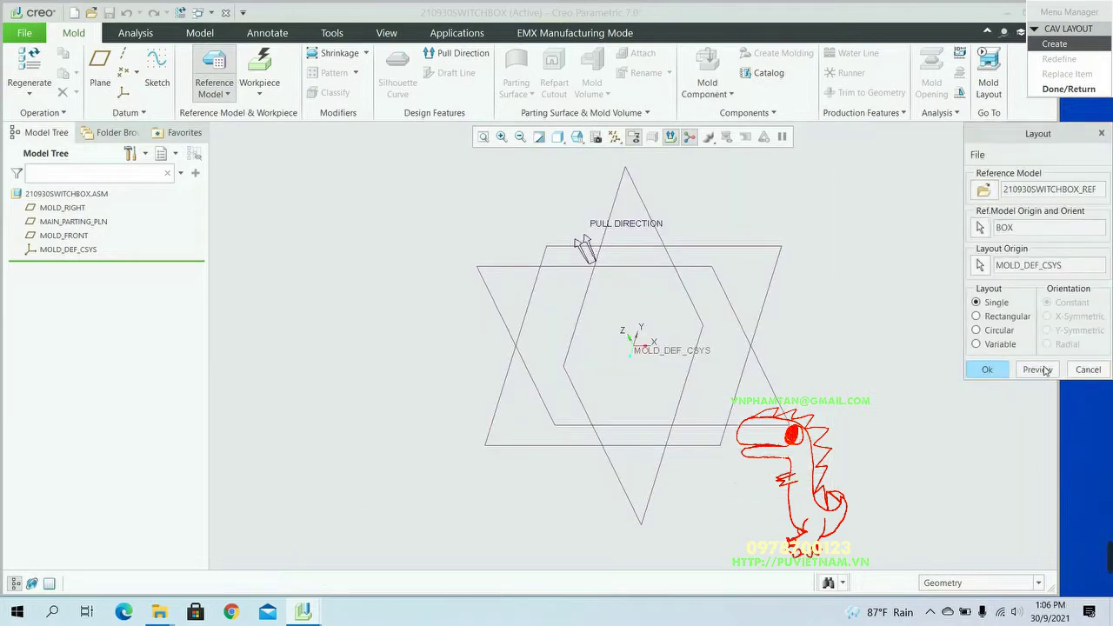
# - Preview and accept the single-cavity layout on MOLD_DEF_CSYS, confirming the absolute accuracy for the cavity assembly
pyautogui.click(1037, 370)
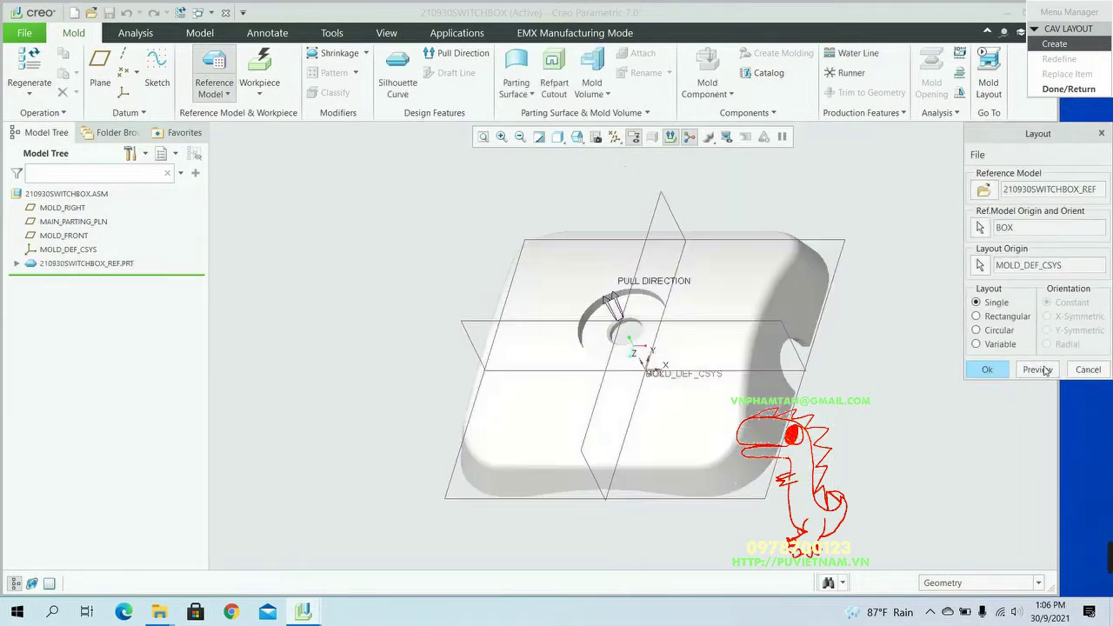
pyautogui.click(987, 371)
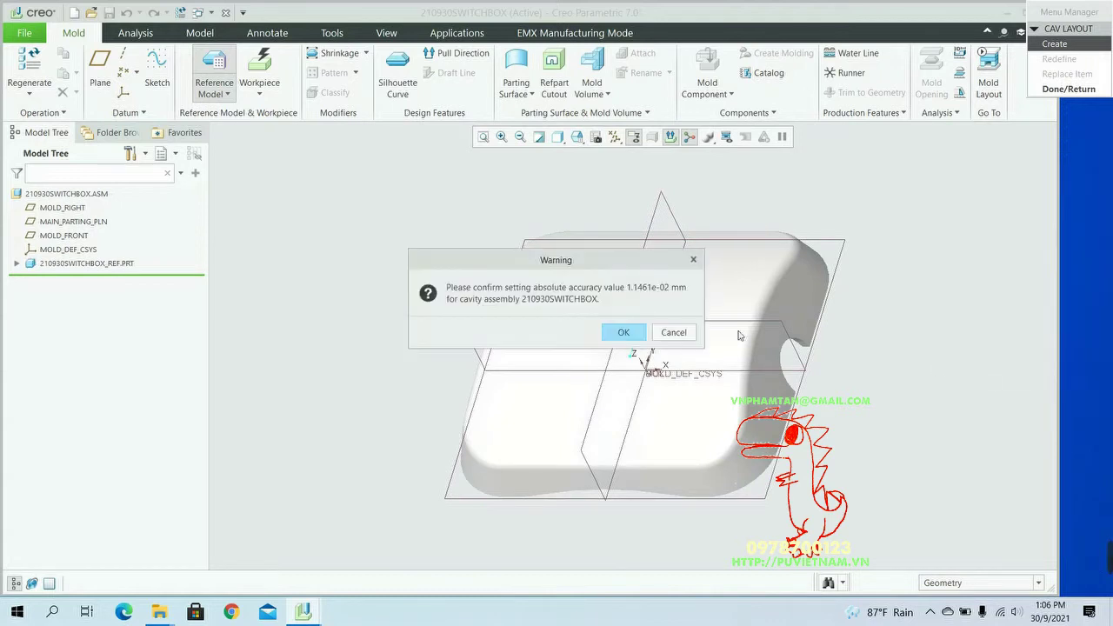
pyautogui.click(624, 332)
pyautogui.moveTo(511, 271); pyautogui.dragTo(1065, 454, button='middle')
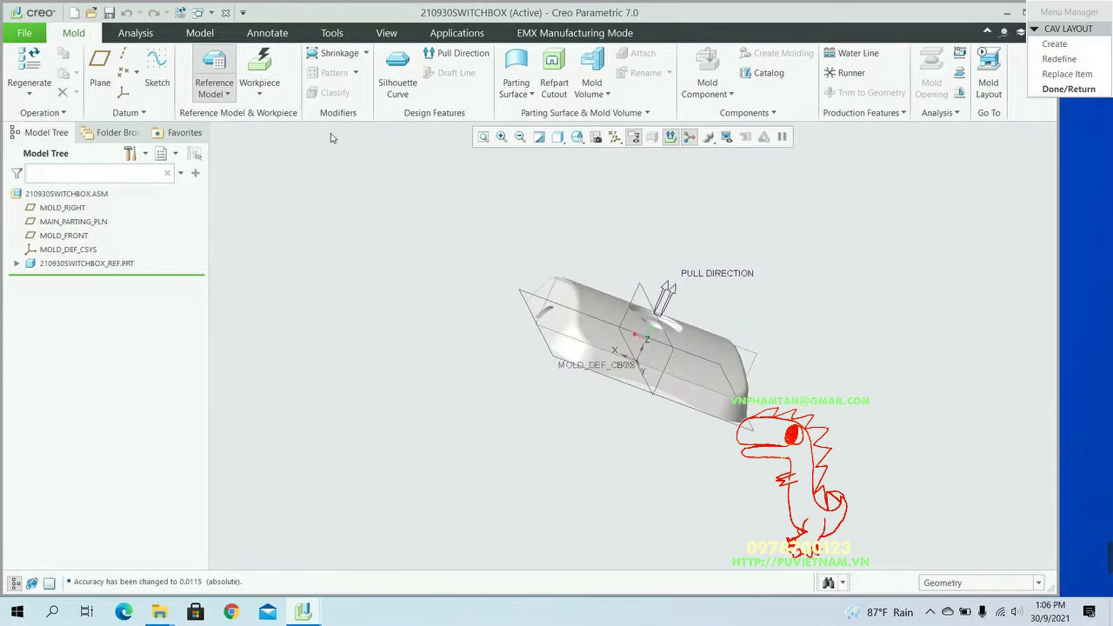
# - Start an automatic rectangular workpiece with MOLD_DEF_CSYS as the mold origin
pyautogui.click(265, 69)
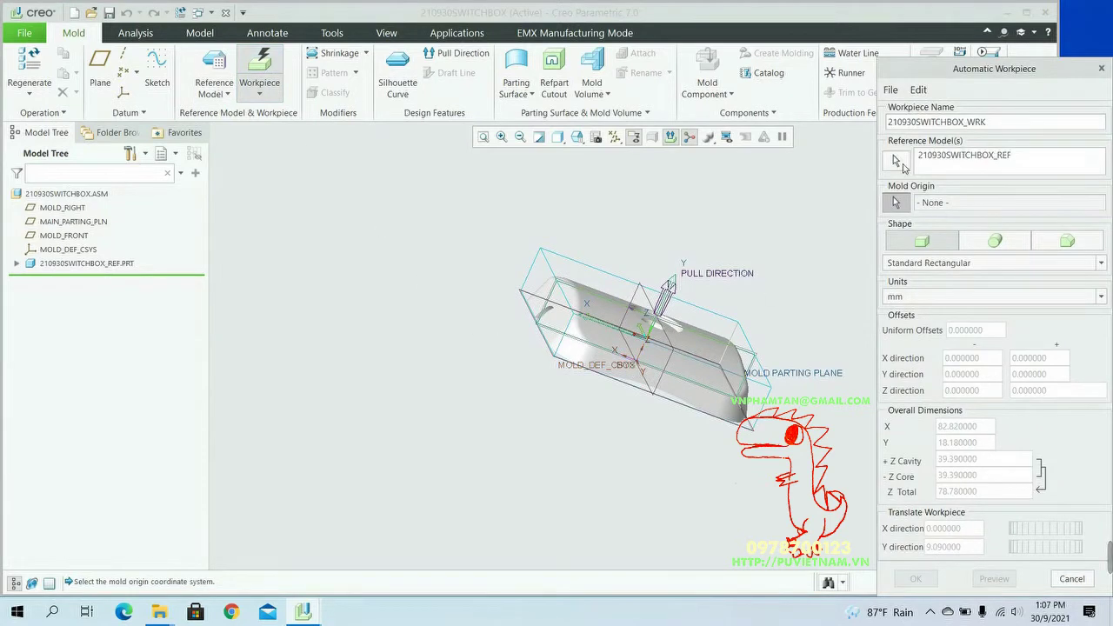
pyautogui.click(630, 369)
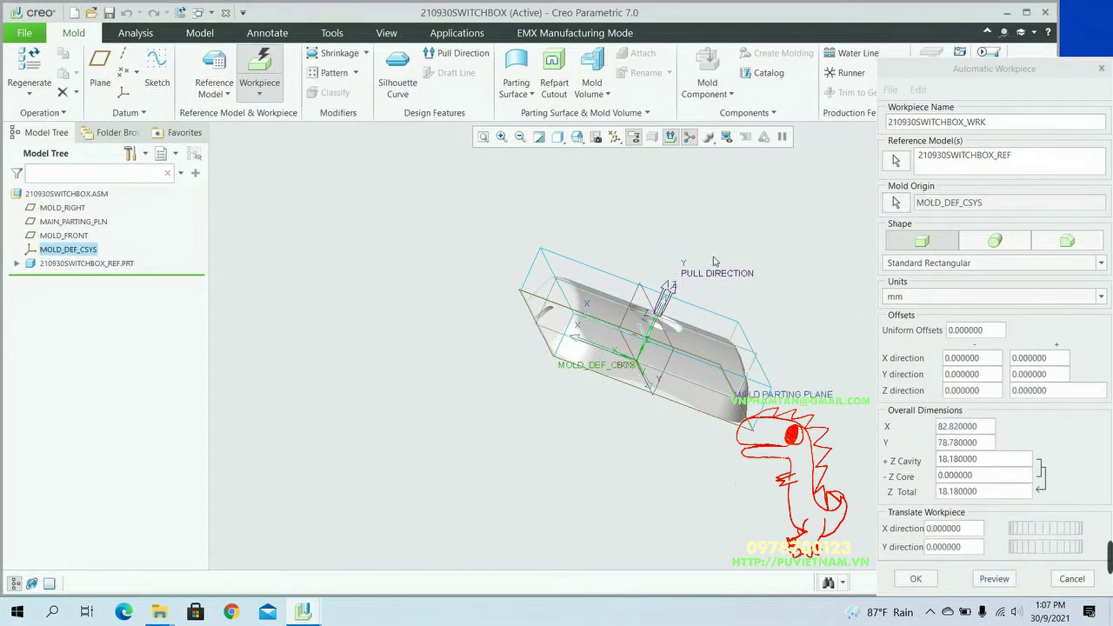
pyautogui.moveTo(711, 263); pyautogui.dragTo(730, 259, button='middle')
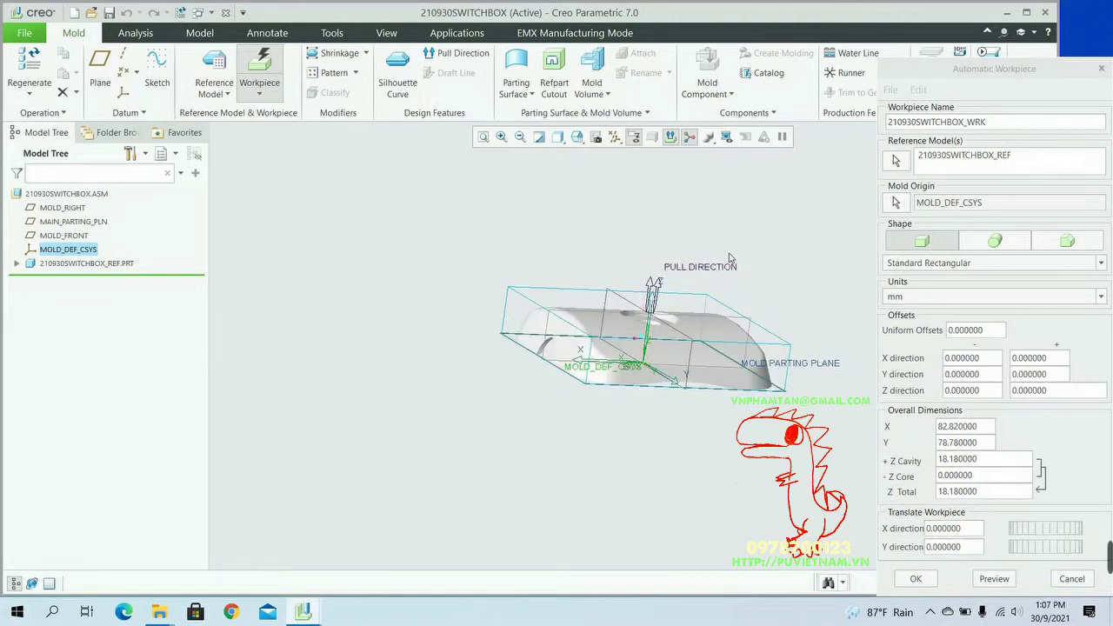
# - Set the workpiece's overall X and Y dimensions to 150 mm each
pyautogui.click(989, 430)
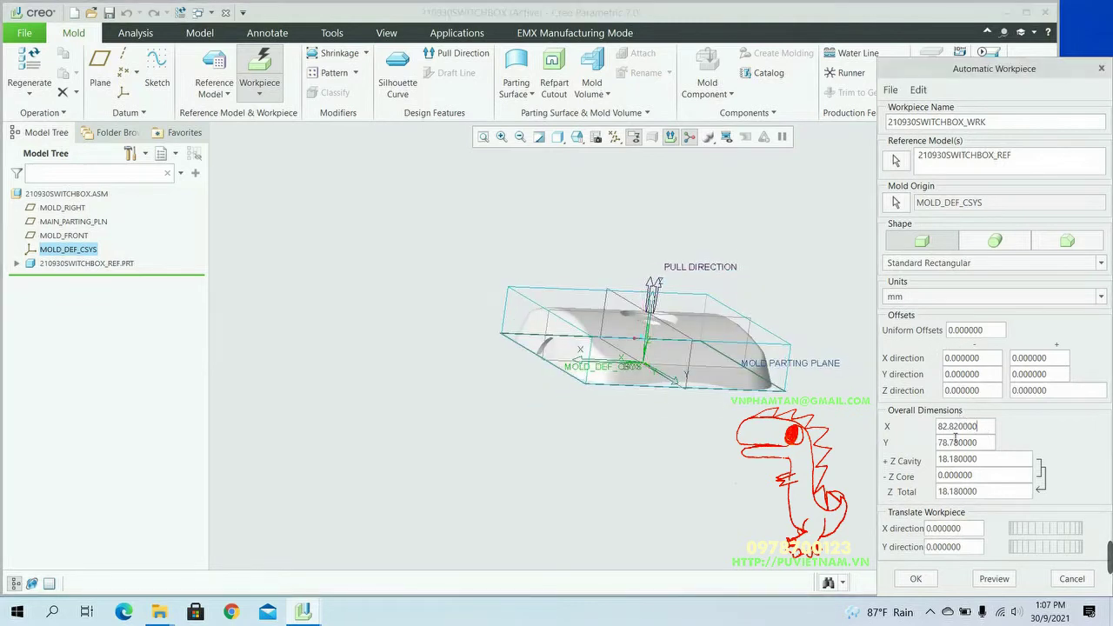
pyautogui.doubleClick(933, 433)
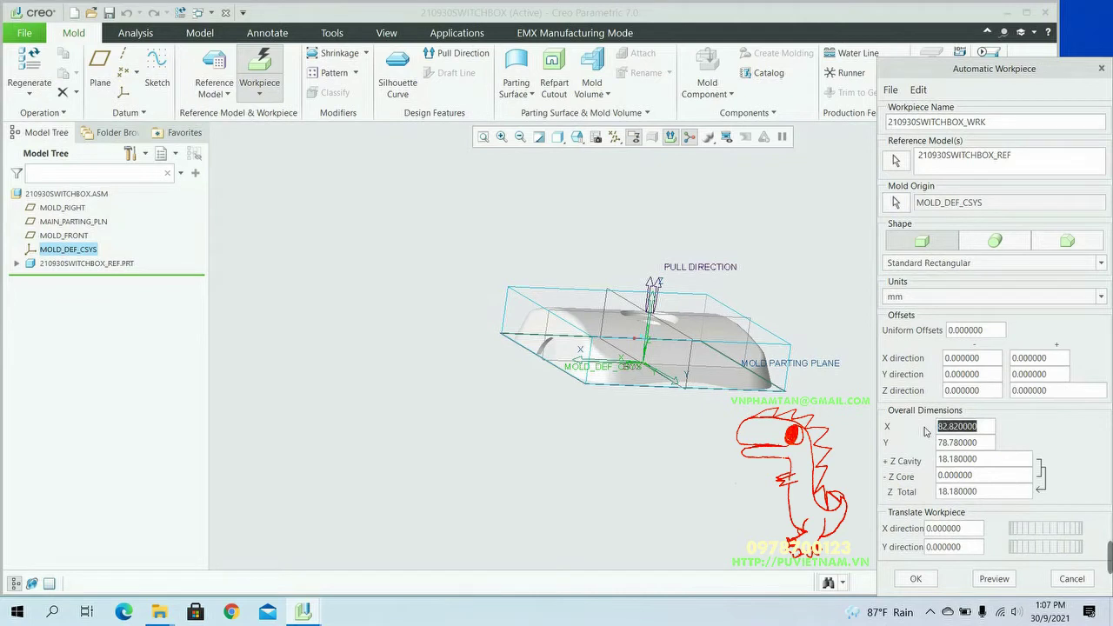
pyautogui.write('150')
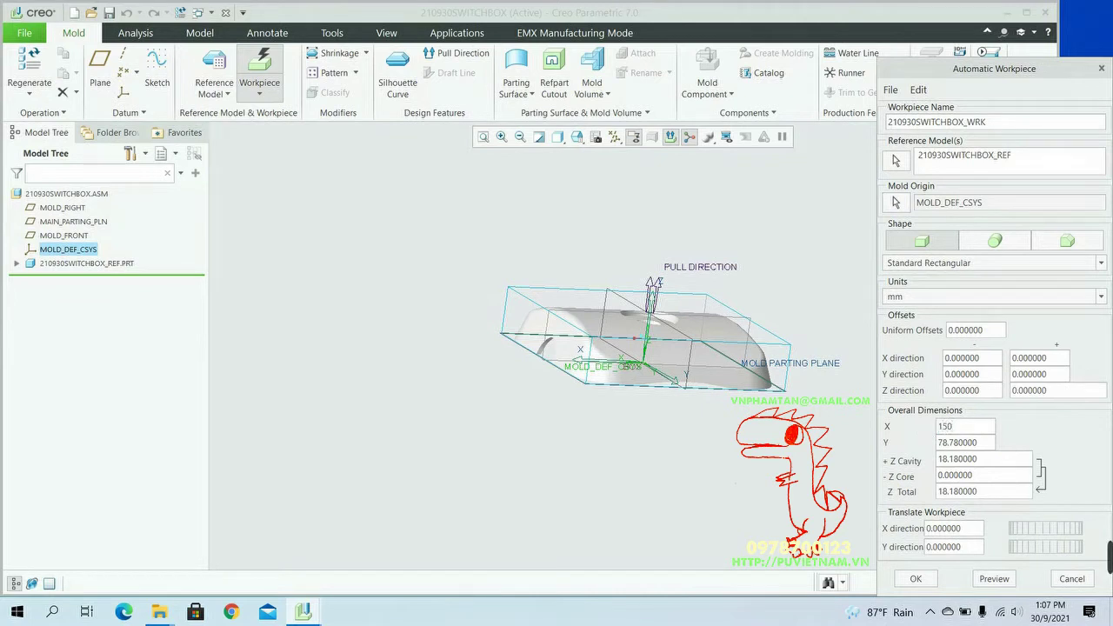
pyautogui.press('Tab')
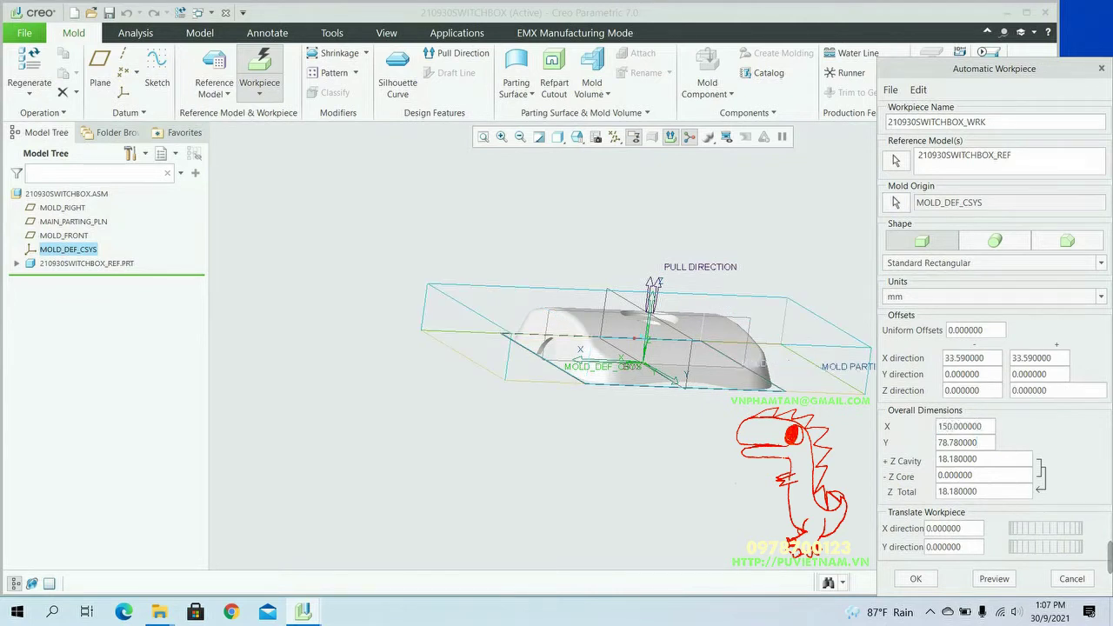
pyautogui.moveTo(987, 444); pyautogui.dragTo(940, 450)
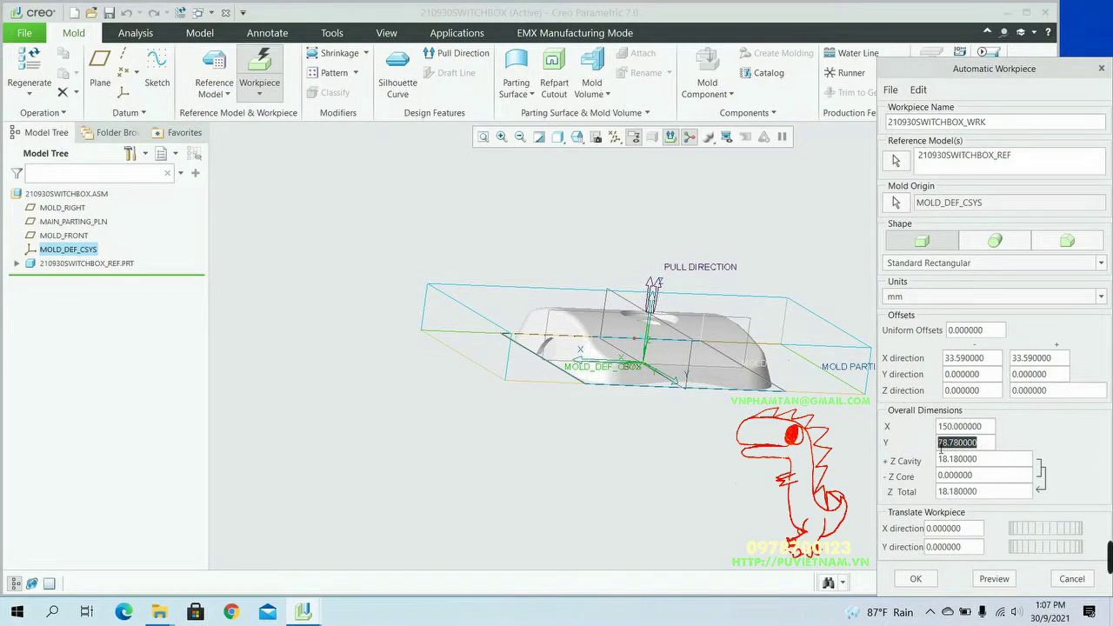
pyautogui.write('150')
pyautogui.press('Tab')
pyautogui.moveTo(801, 505); pyautogui.dragTo(738, 468, button='middle')
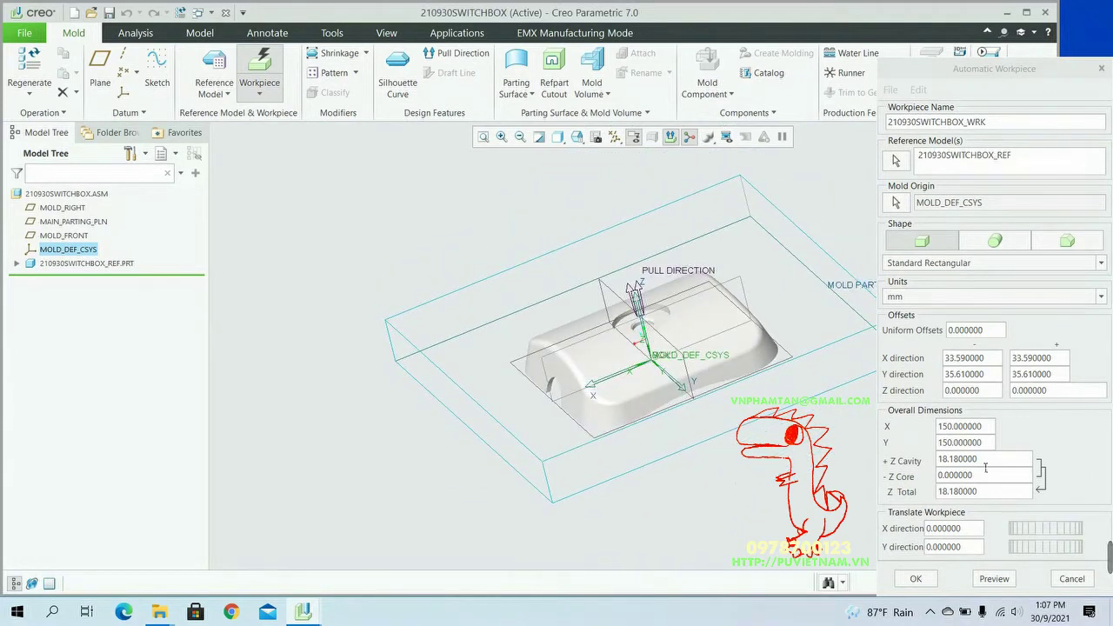
# - Set the workpiece's +Z cavity and -Z core heights to 30 mm each
pyautogui.moveTo(985, 467); pyautogui.dragTo(930, 462)
pyautogui.write('30')
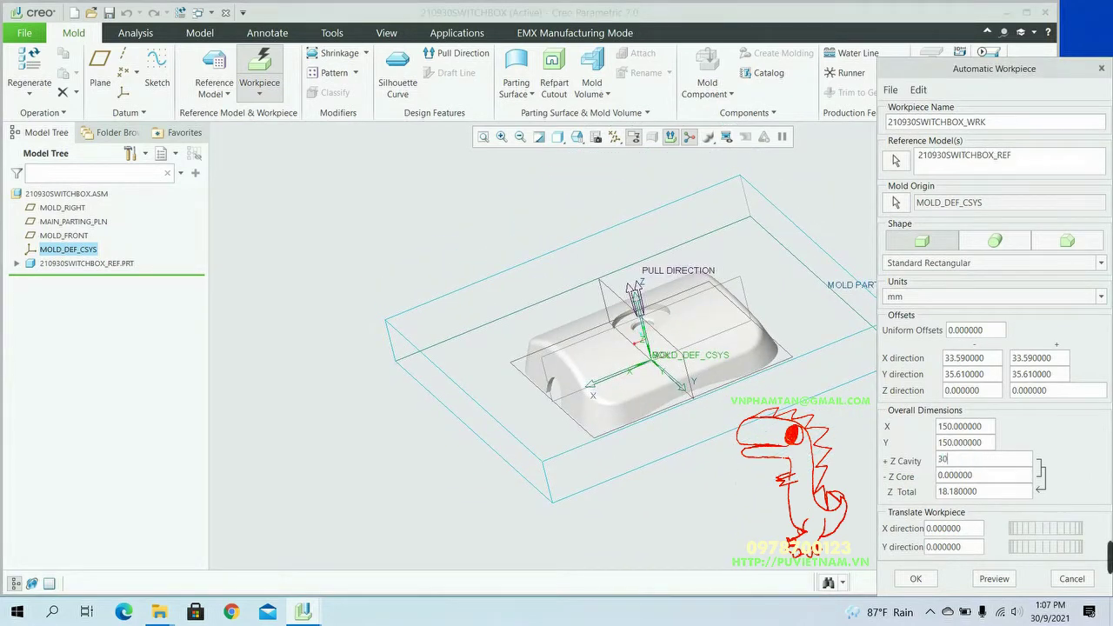
pyautogui.press('Tab')
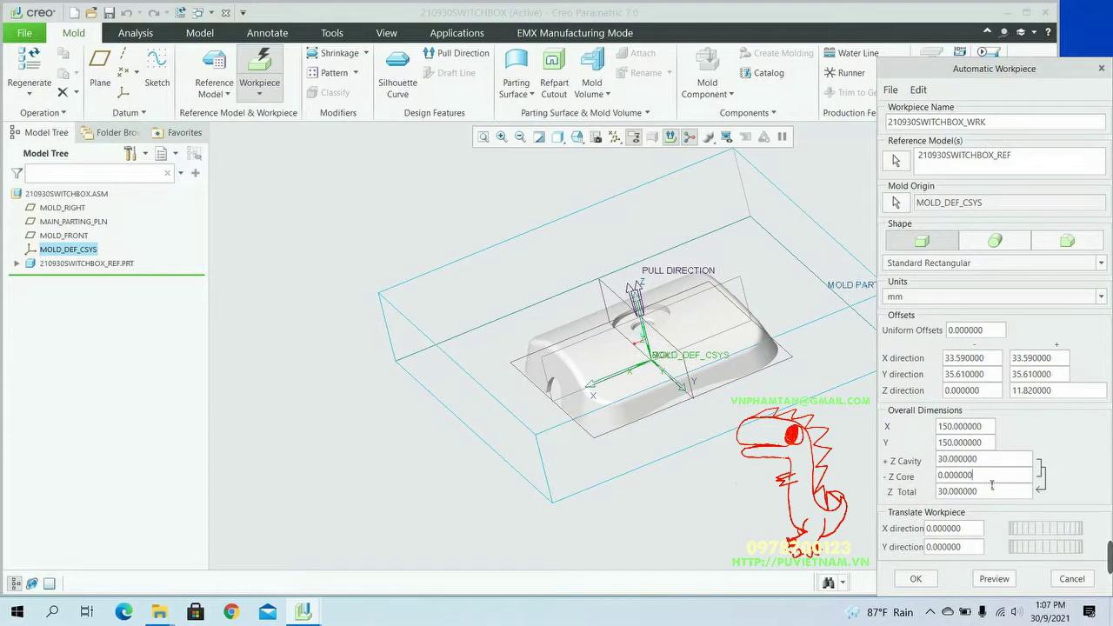
pyautogui.moveTo(973, 480); pyautogui.dragTo(928, 479)
pyautogui.write('30')
pyautogui.press('Tab')
pyautogui.moveTo(813, 502); pyautogui.dragTo(713, 447, button='middle')
# - Preview the rectangular workpiece around the reference model and create it
pyautogui.click(1006, 580)
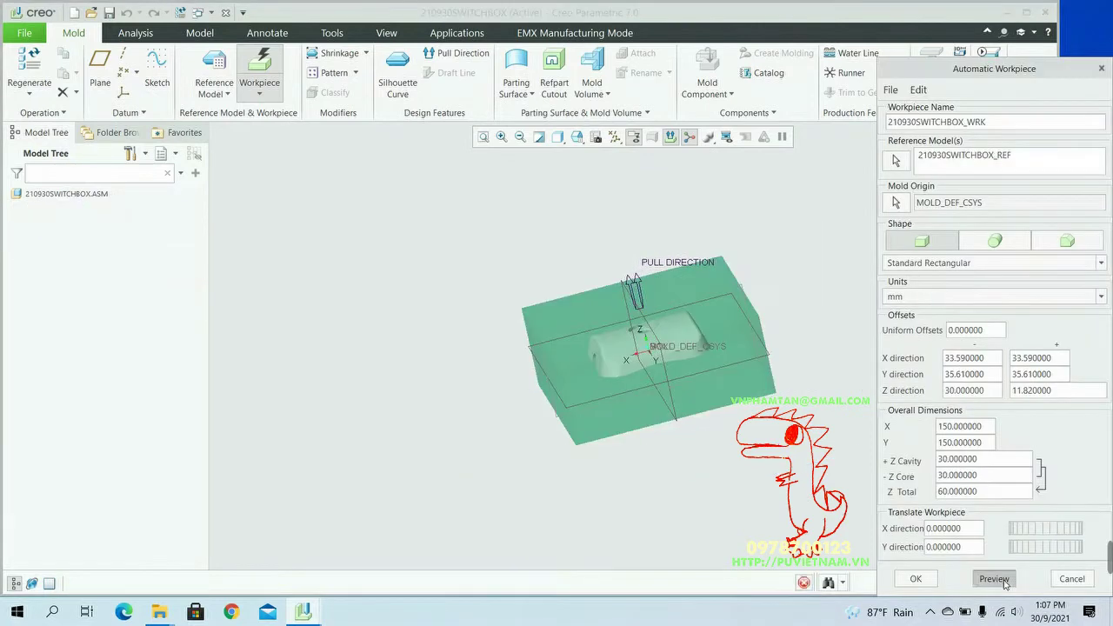
pyautogui.moveTo(861, 518); pyautogui.dragTo(874, 549, button='middle')
pyautogui.click(917, 578)
pyautogui.moveTo(887, 472); pyautogui.dragTo(920, 354, button='middle')
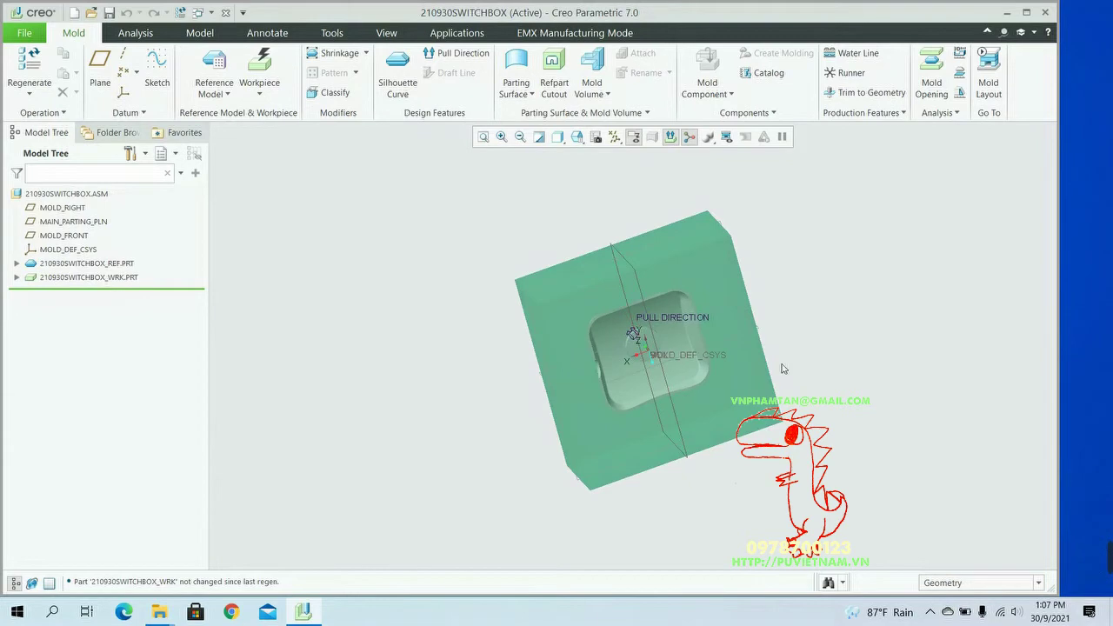
# - Start a new parting surface and hide the workpiece 210930SWITCHBOX_WRK so only the reference part shows
pyautogui.scroll(5, 785, 370)
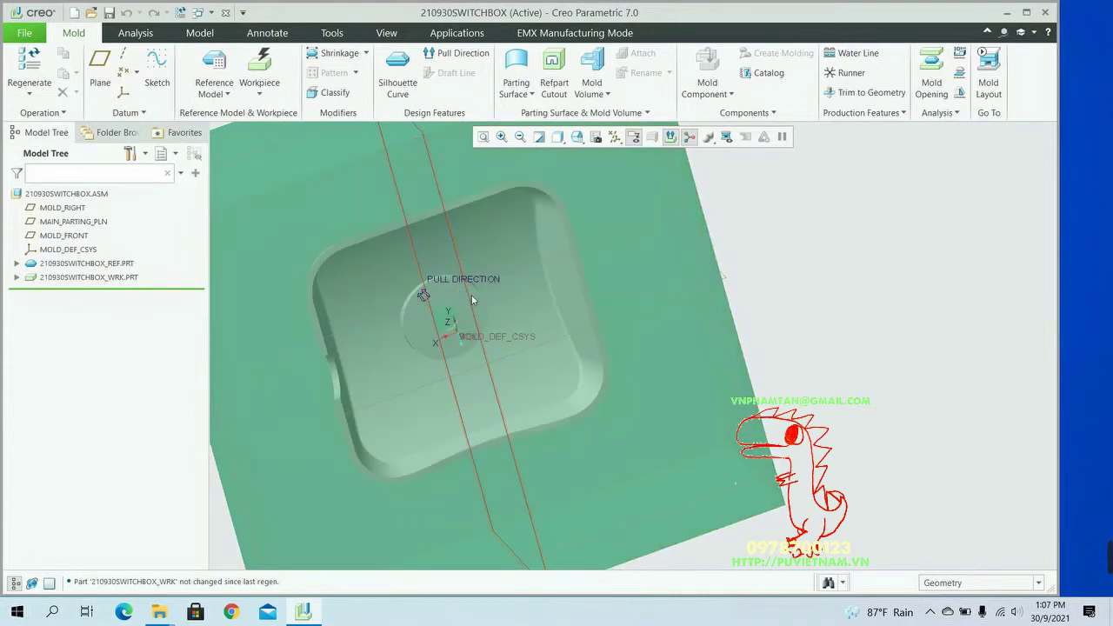
pyautogui.moveTo(779, 362); pyautogui.dragTo(887, 331, button='middle')
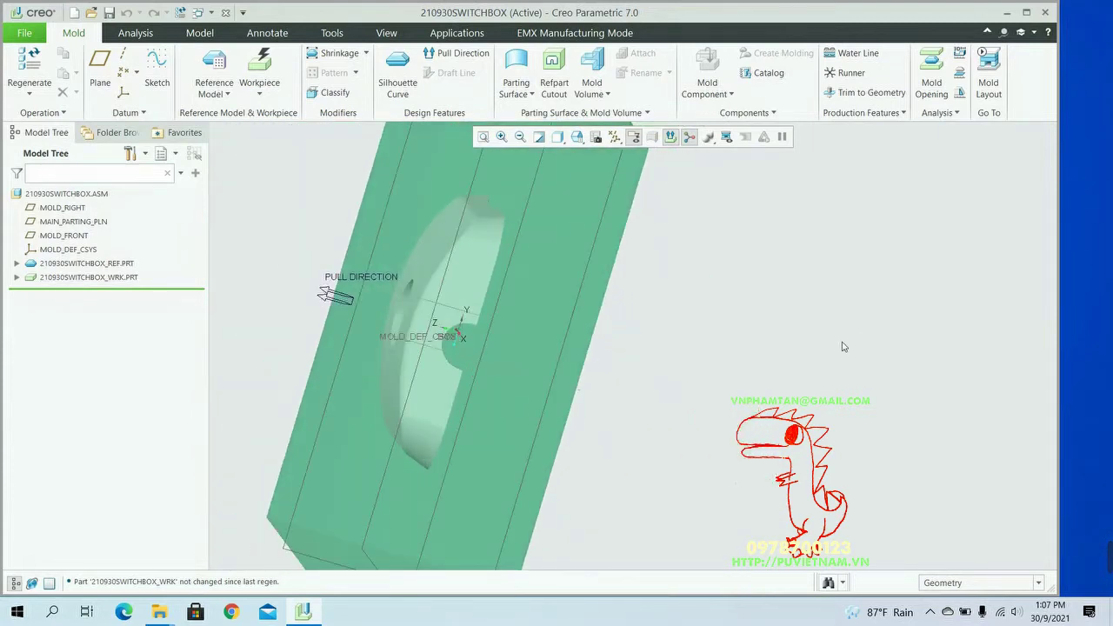
pyautogui.moveTo(469, 334); pyautogui.dragTo(877, 279, button='middle')
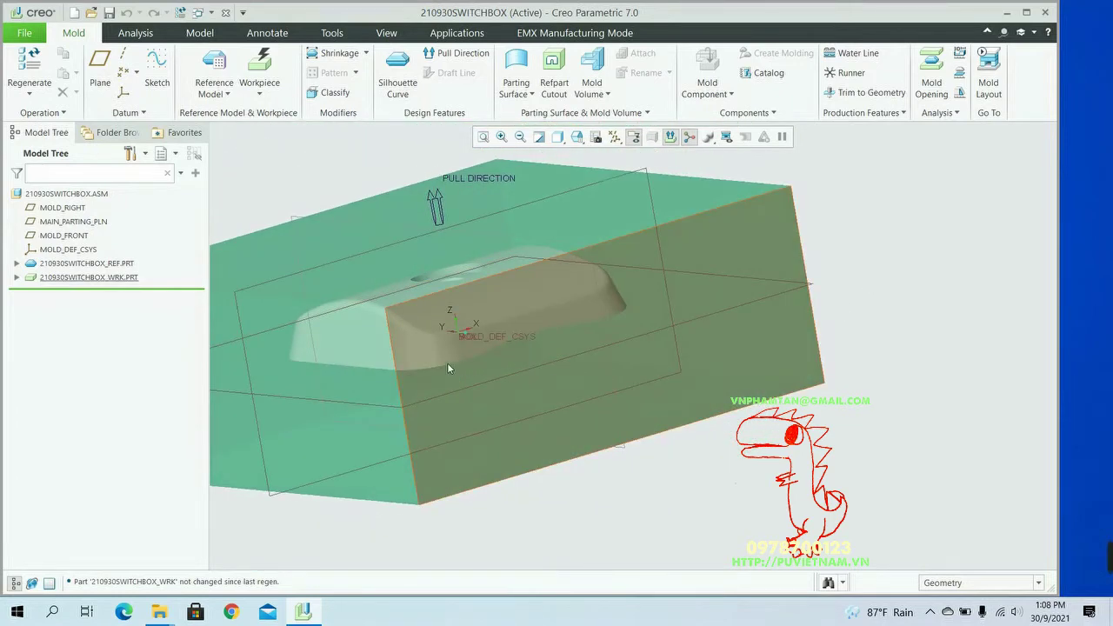
pyautogui.moveTo(719, 392)
pyautogui.mouseDown(button='middle')
pyautogui.moveTo(887, 370)
pyautogui.moveTo(878, 389)
pyautogui.moveTo(865, 366)
pyautogui.moveTo(858, 264)
pyautogui.moveTo(853, 304)
pyautogui.mouseUp(button='middle')
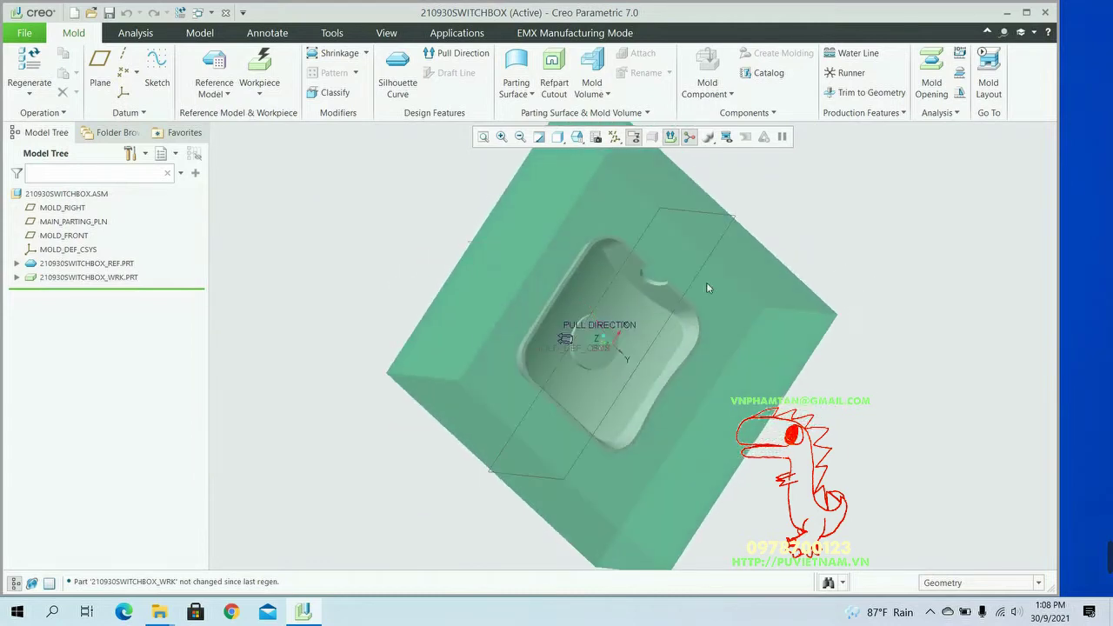
pyautogui.click(523, 71)
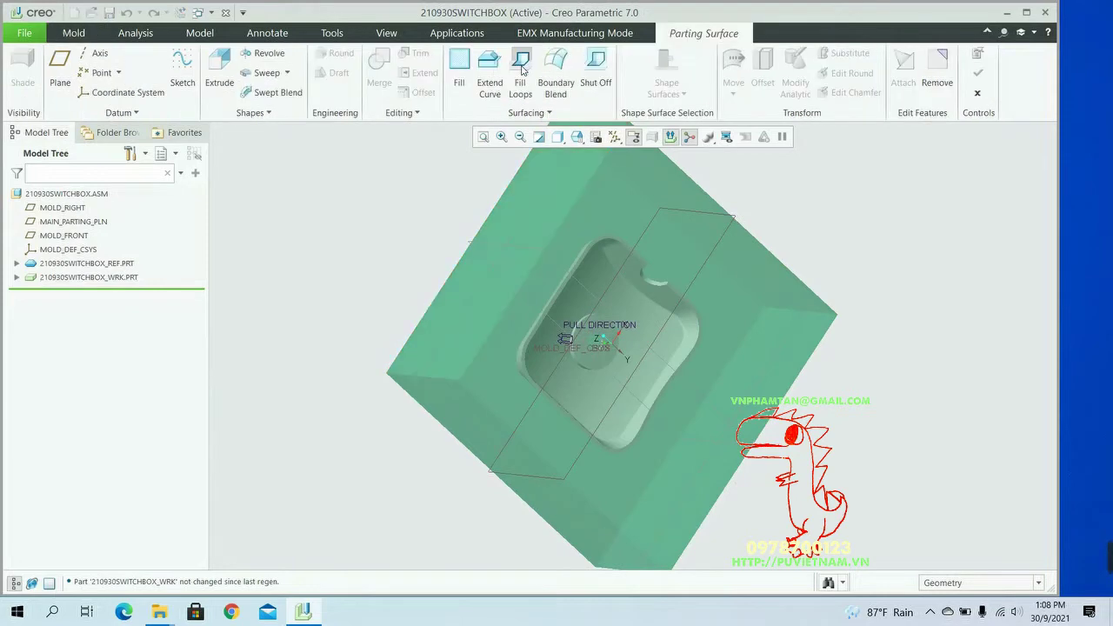
pyautogui.click(120, 278)
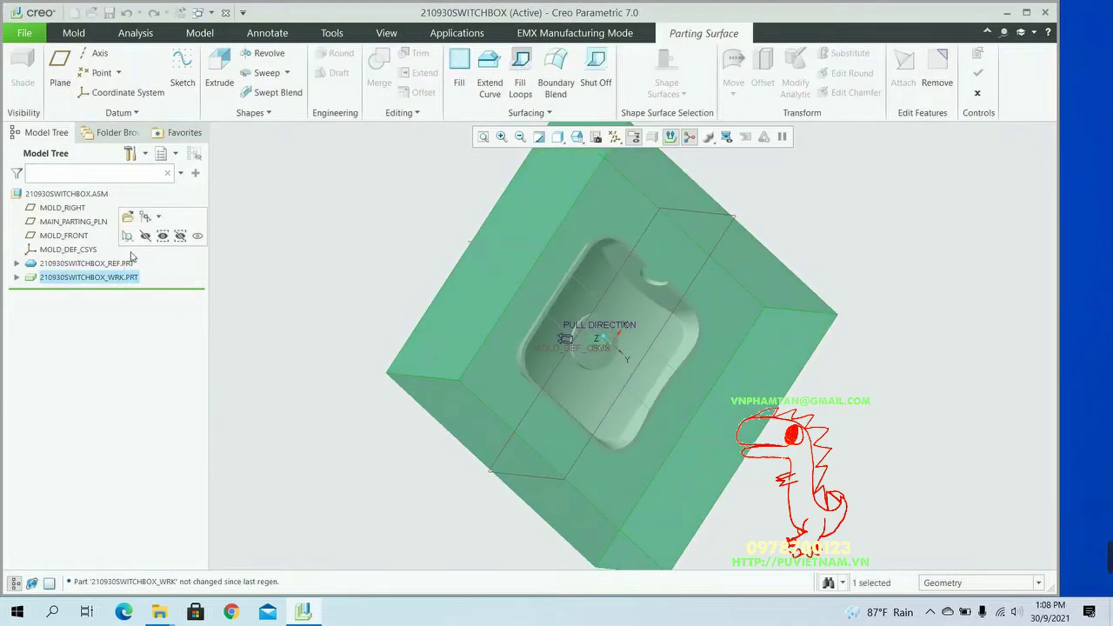
pyautogui.click(146, 237)
pyautogui.moveTo(357, 395); pyautogui.dragTo(432, 450, button='middle')
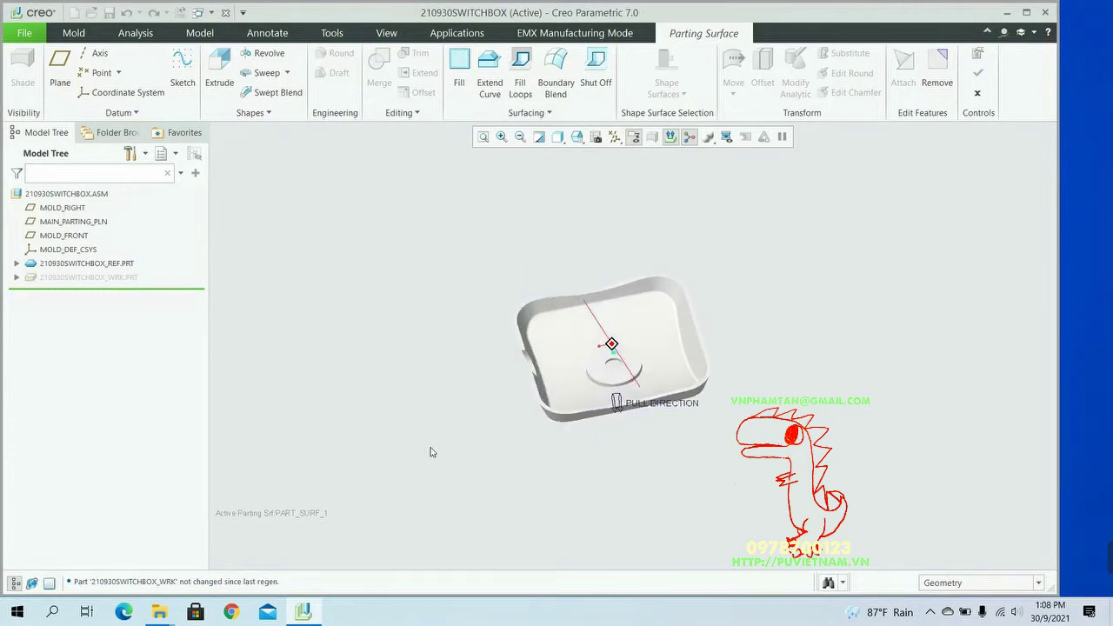
# - Start a Fill surface and open its sketch on the box's flat inner floor face
pyautogui.click(455, 75)
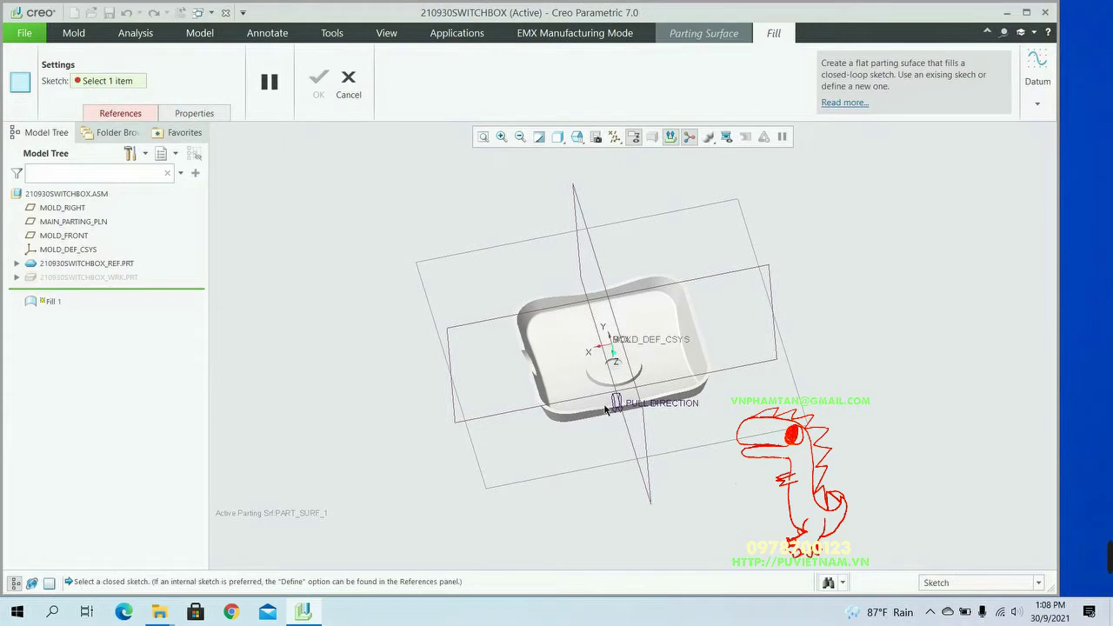
pyautogui.scroll(5, 607, 411)
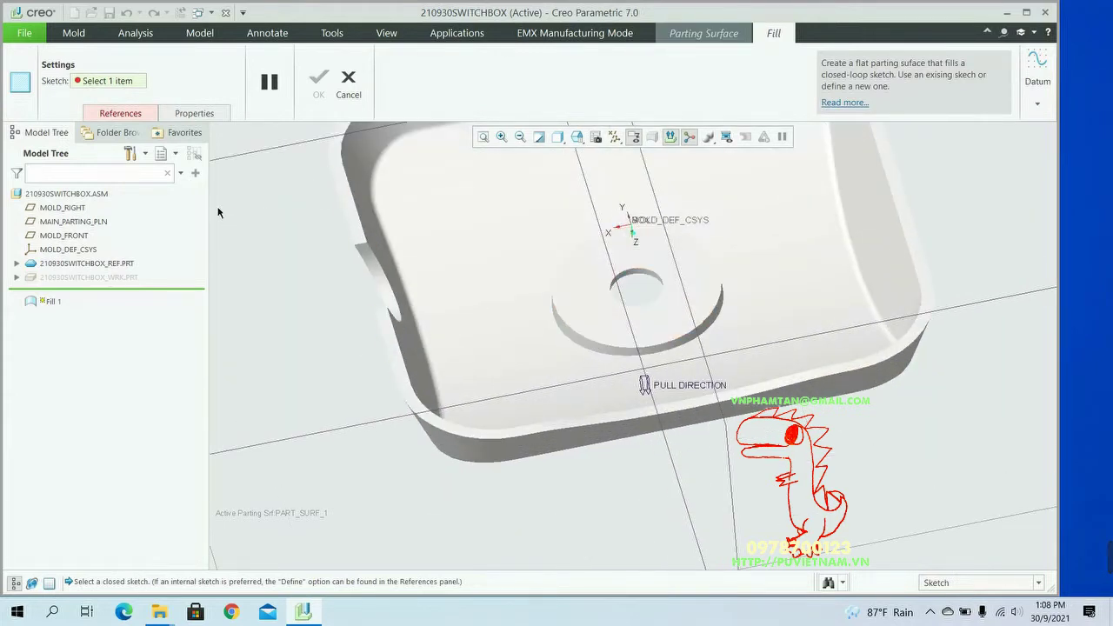
pyautogui.click(566, 304)
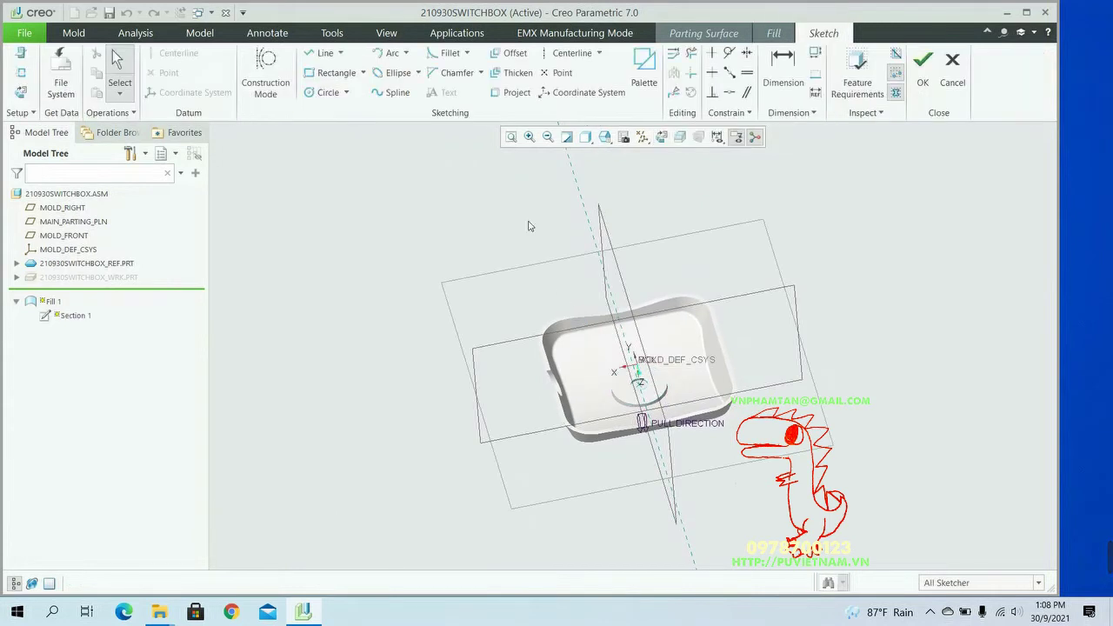
# - Project the circular outline around the recess in the box floor into the sketch and complete the Fill surface
pyautogui.click(518, 97)
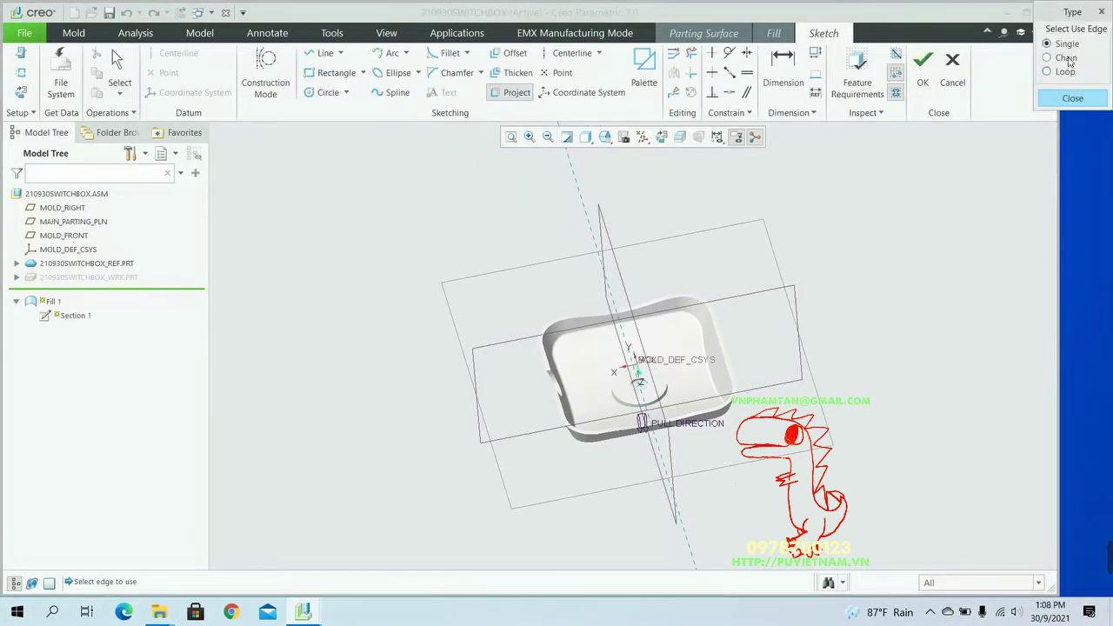
pyautogui.scroll(5, 743, 339)
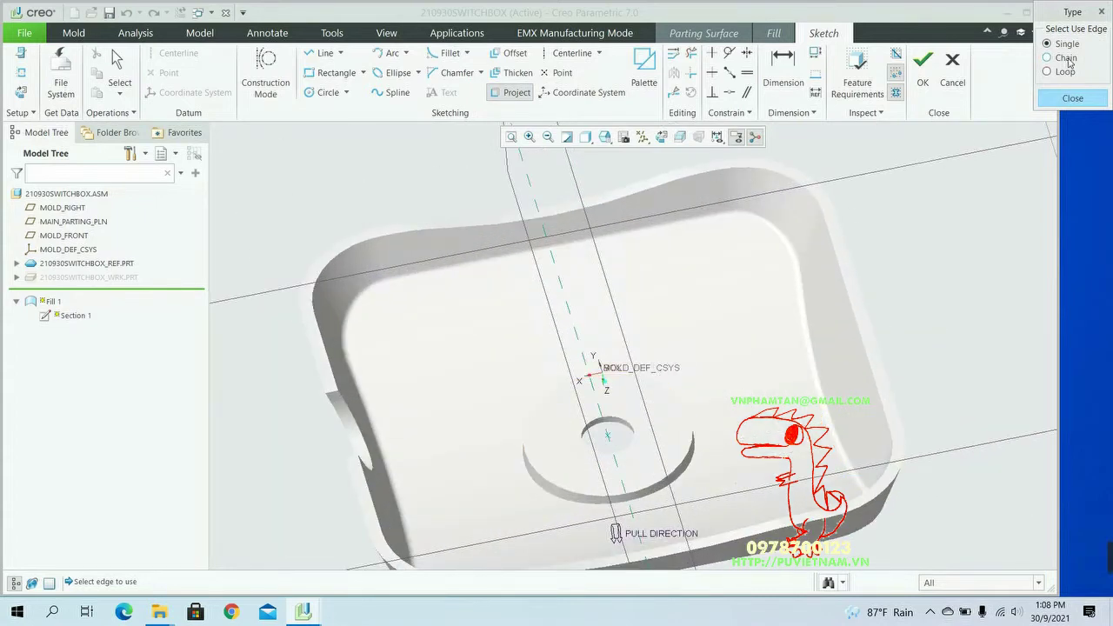
pyautogui.click(547, 481)
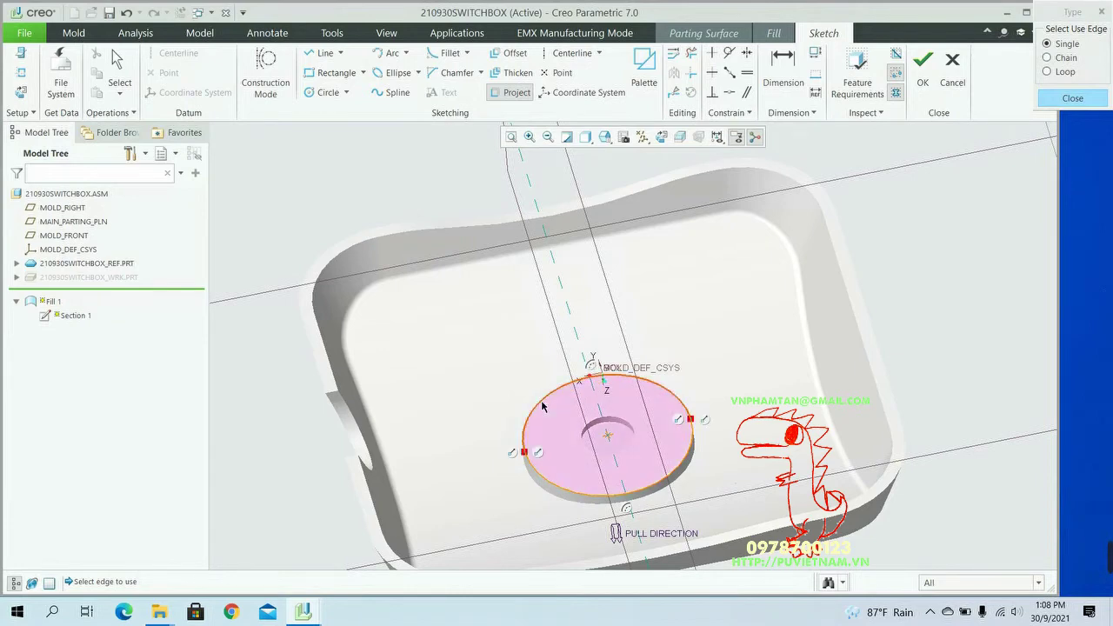
pyautogui.scroll(-4, 542, 406)
pyautogui.moveTo(940, 435); pyautogui.dragTo(948, 464, button='middle')
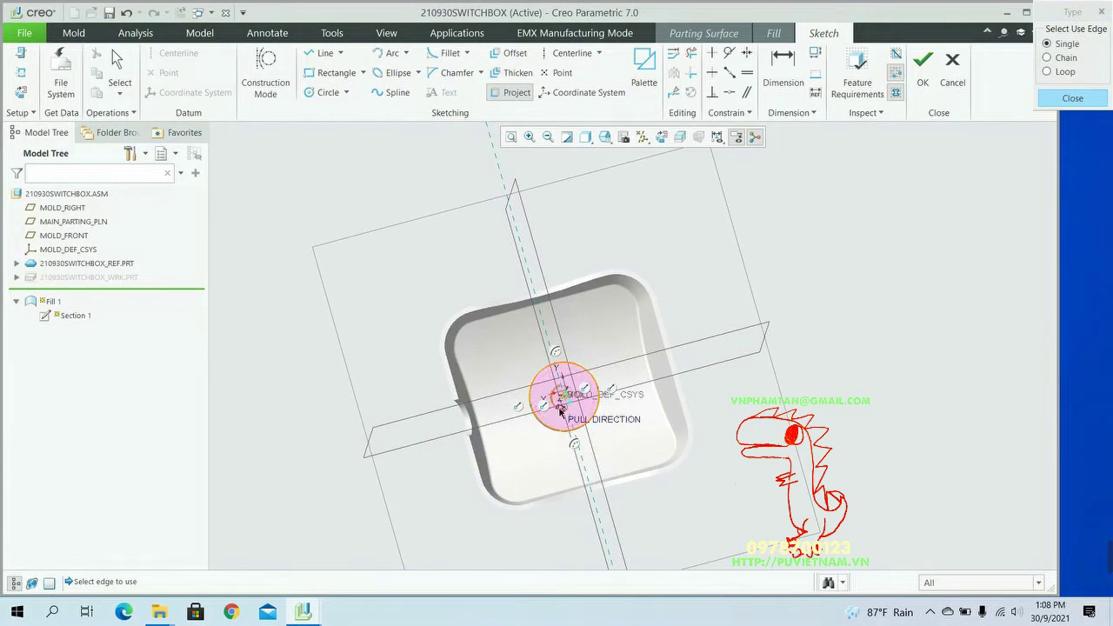
pyautogui.click(921, 60)
pyautogui.moveTo(808, 337)
pyautogui.mouseDown(button='middle')
pyautogui.moveTo(836, 365)
pyautogui.moveTo(809, 376)
pyautogui.moveTo(787, 365)
pyautogui.mouseUp(button='middle')
pyautogui.click(319, 85)
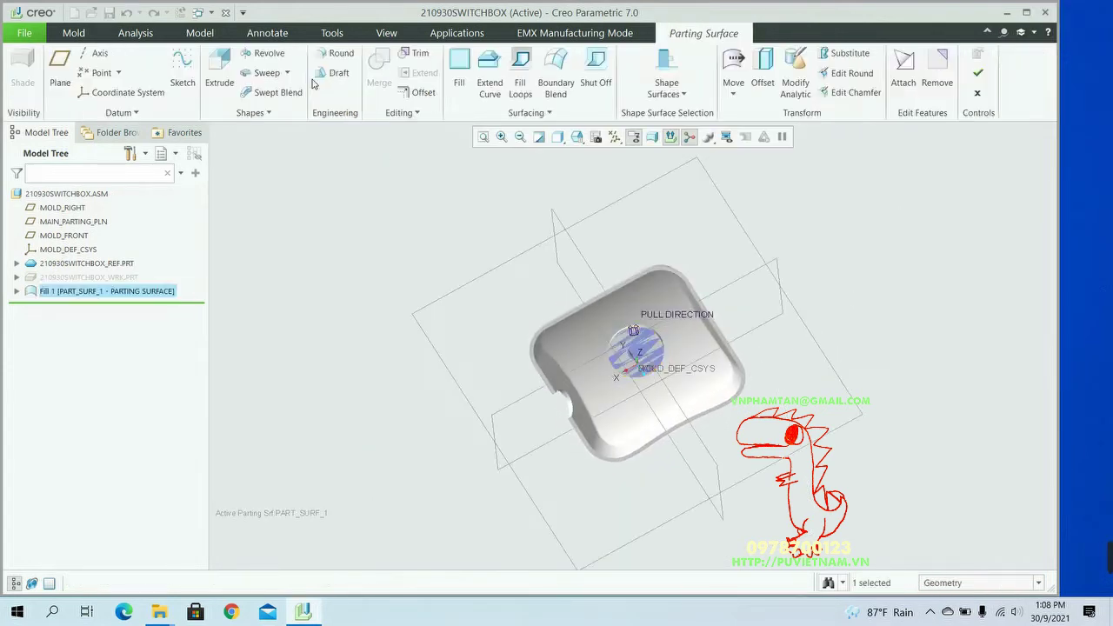
# - Start a second Fill surface sketched on the flat side face with the half-round notch, and activate edge projection
pyautogui.moveTo(824, 319); pyautogui.dragTo(867, 394, button='middle')
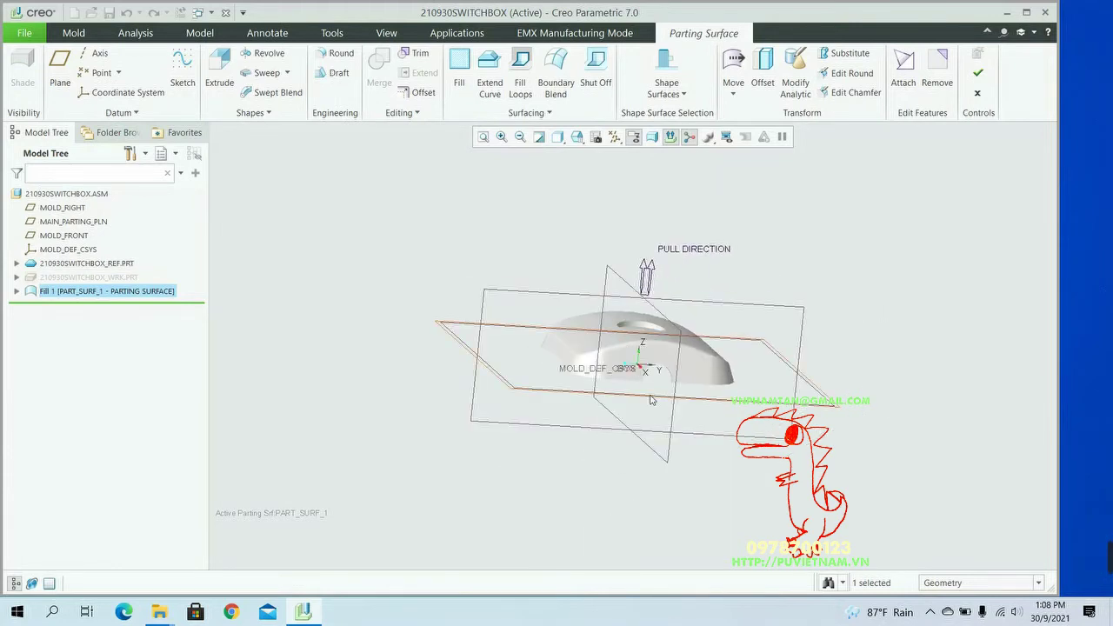
pyautogui.scroll(3, 644, 378)
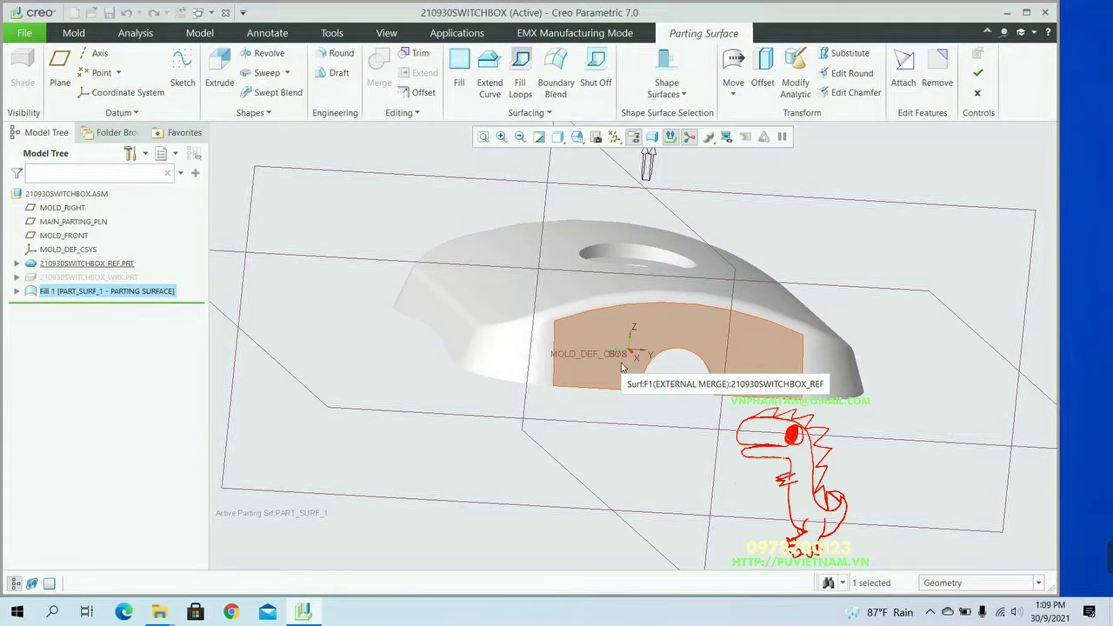
pyautogui.click(670, 337)
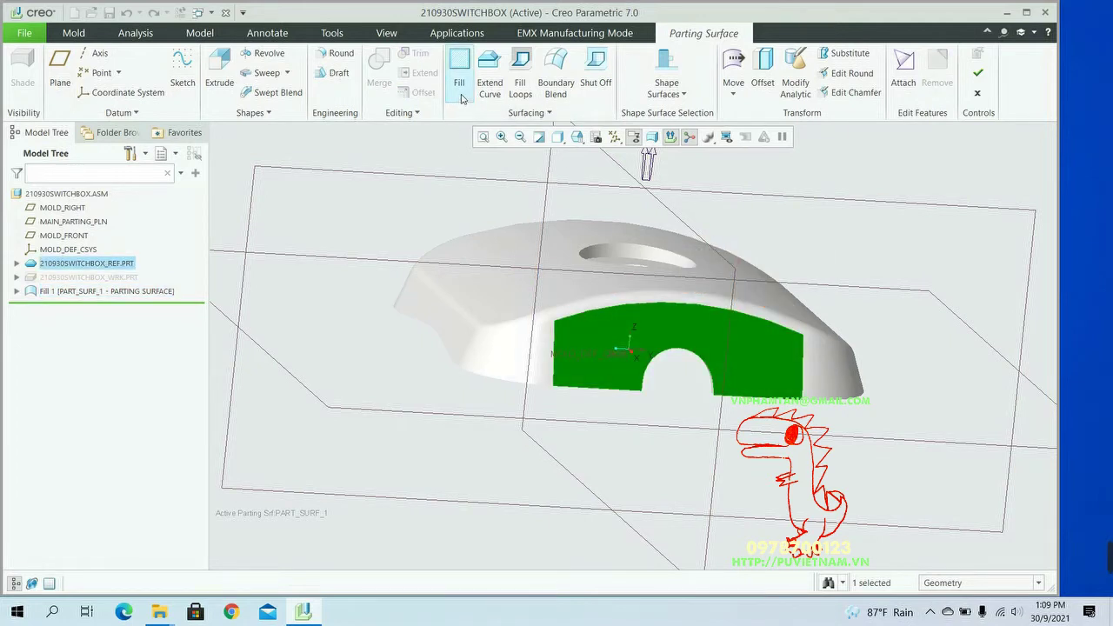
pyautogui.click(460, 99)
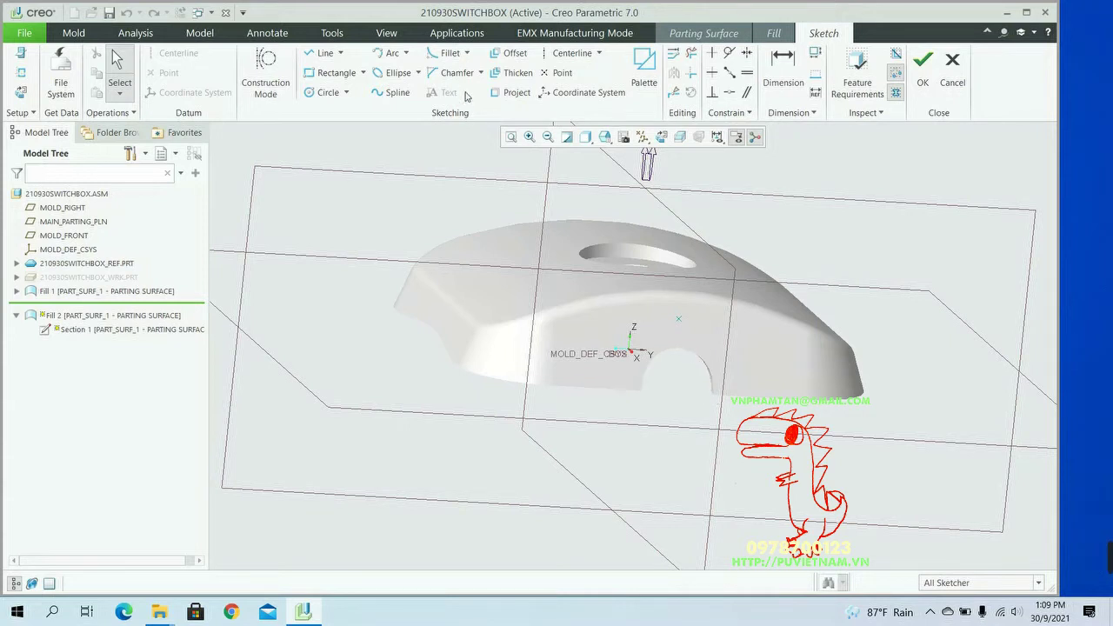
pyautogui.click(508, 94)
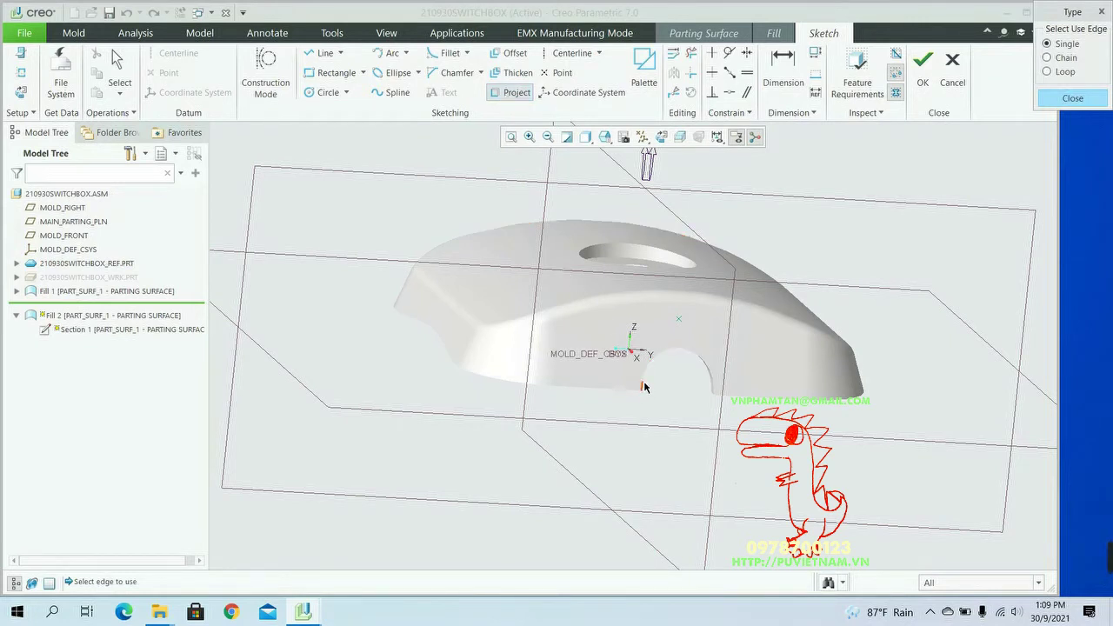
pyautogui.click(1048, 58)
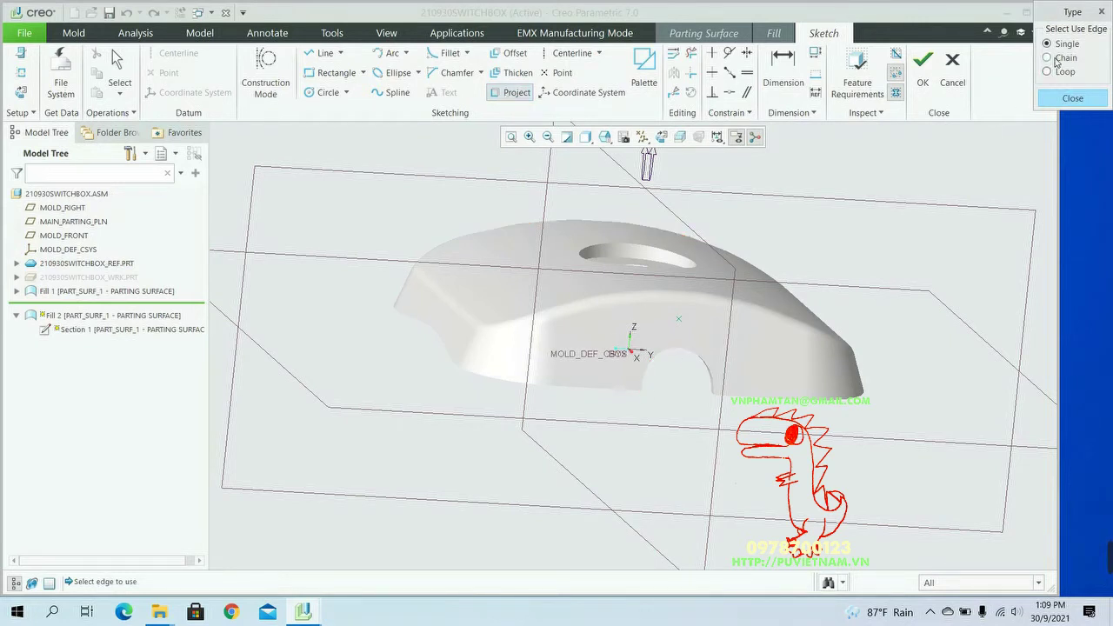
pyautogui.click(643, 381)
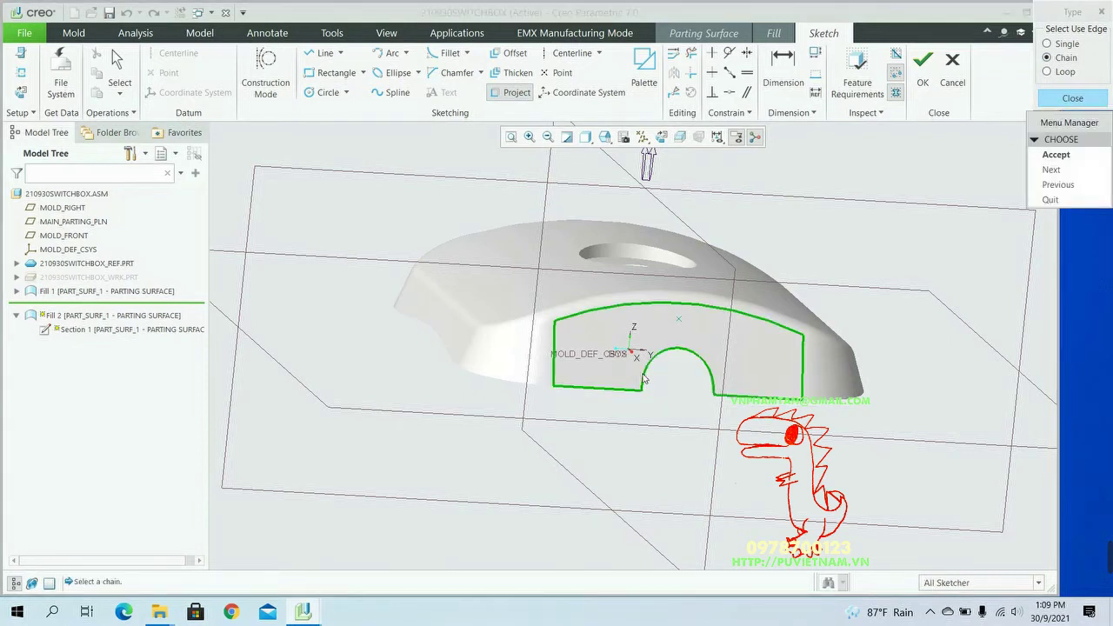
pyautogui.click(1062, 186)
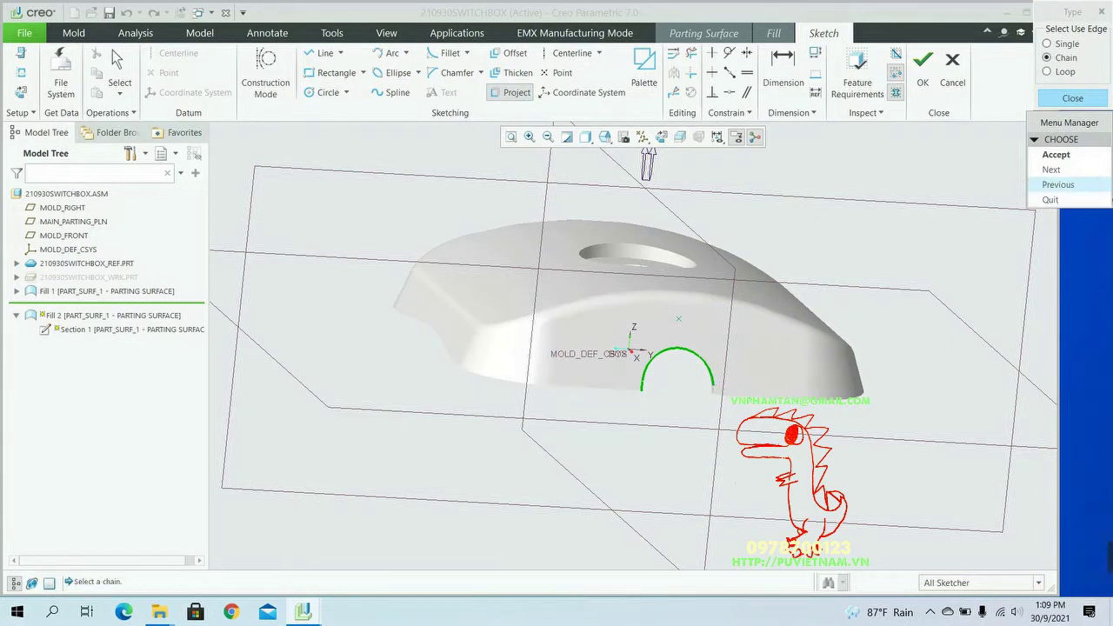
pyautogui.click(1047, 43)
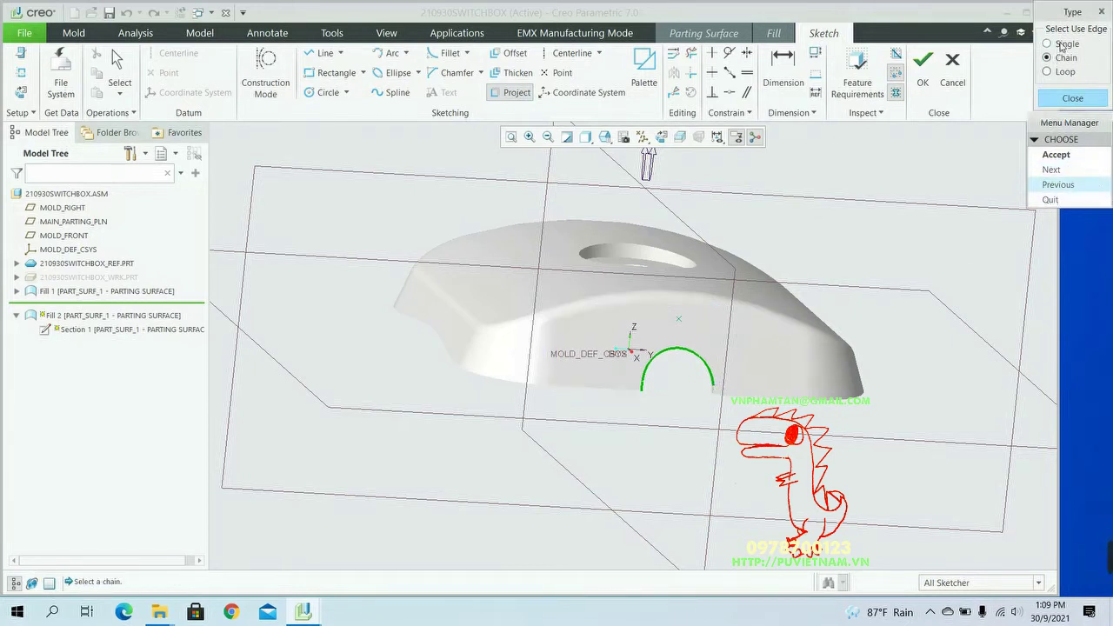
# - Project the notch's arc and the short straight edges at both of its ends into the sketch as single edges
pyautogui.click(643, 386)
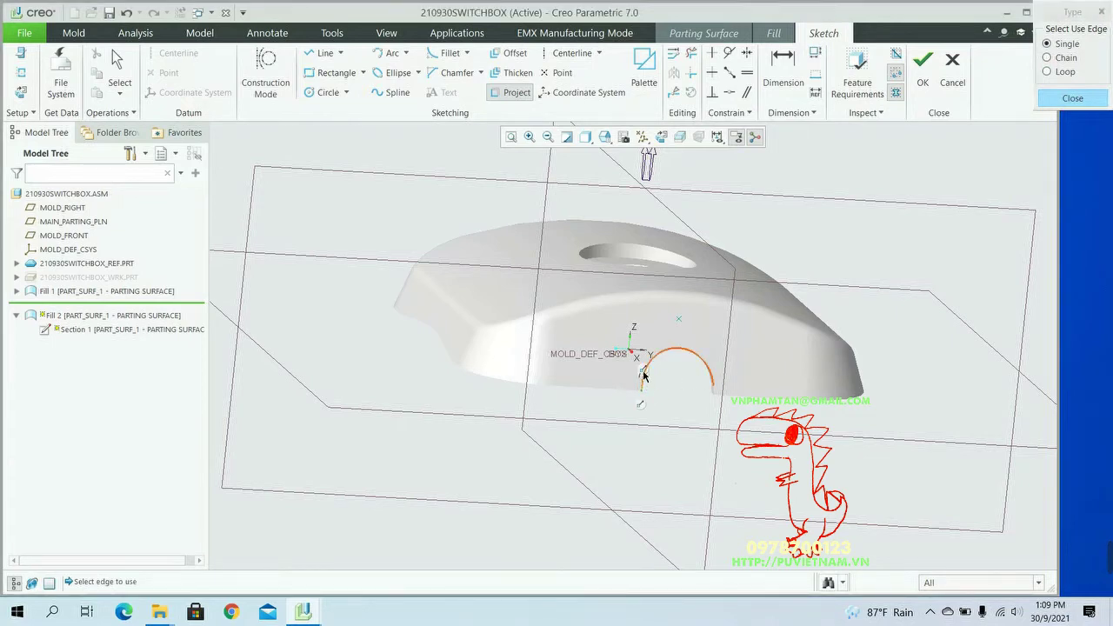
pyautogui.scroll(-6, 701, 366)
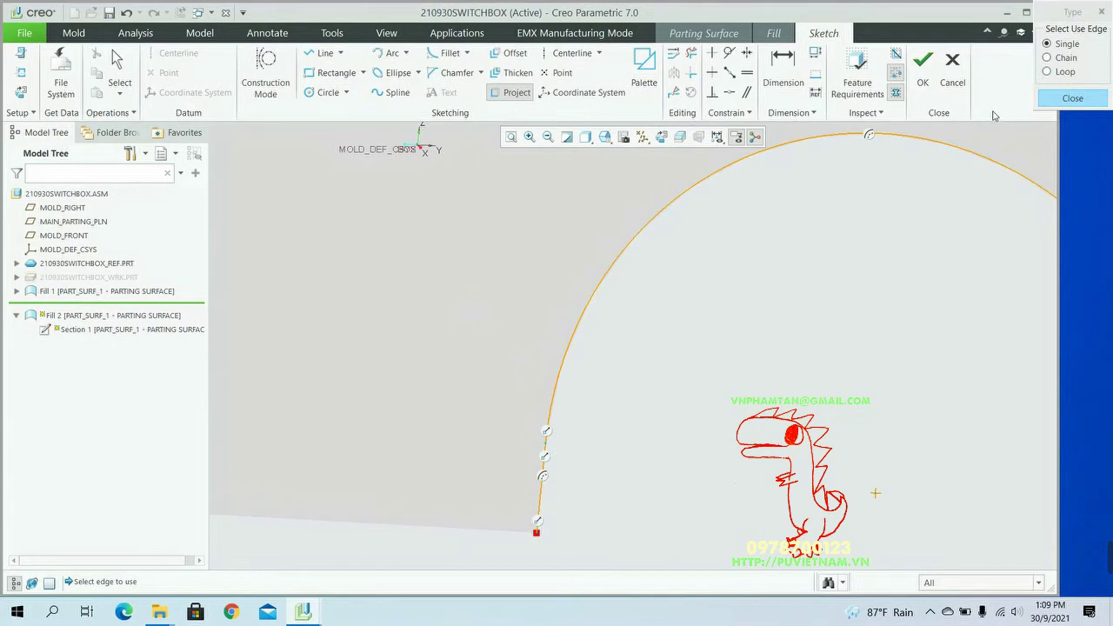
pyautogui.scroll(3, 610, 517)
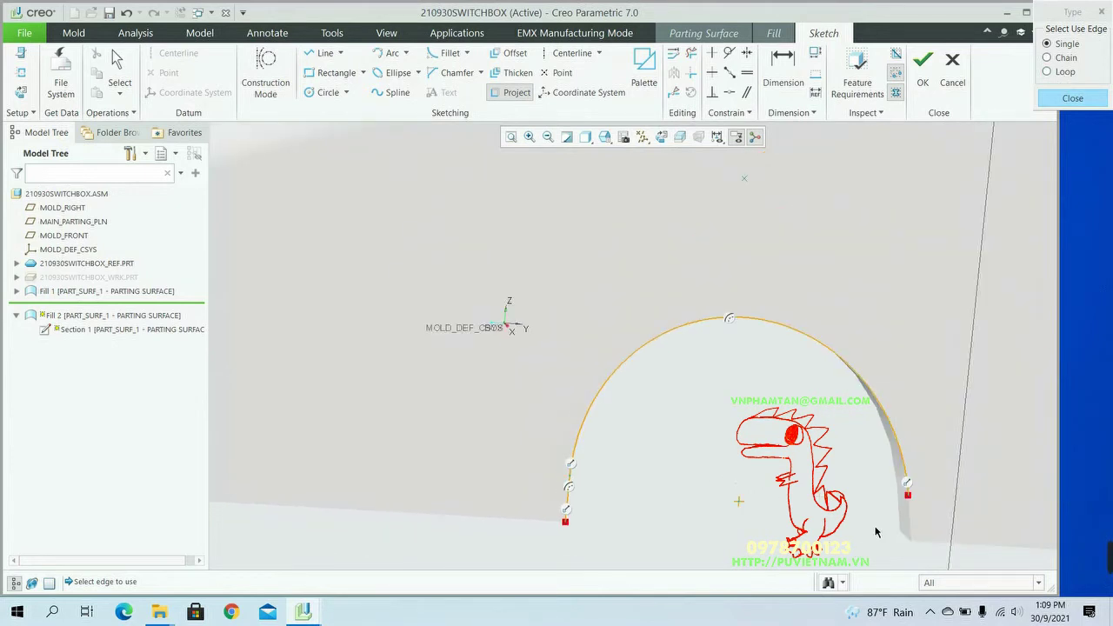
pyautogui.click(912, 520)
pyautogui.scroll(-3, 818, 520)
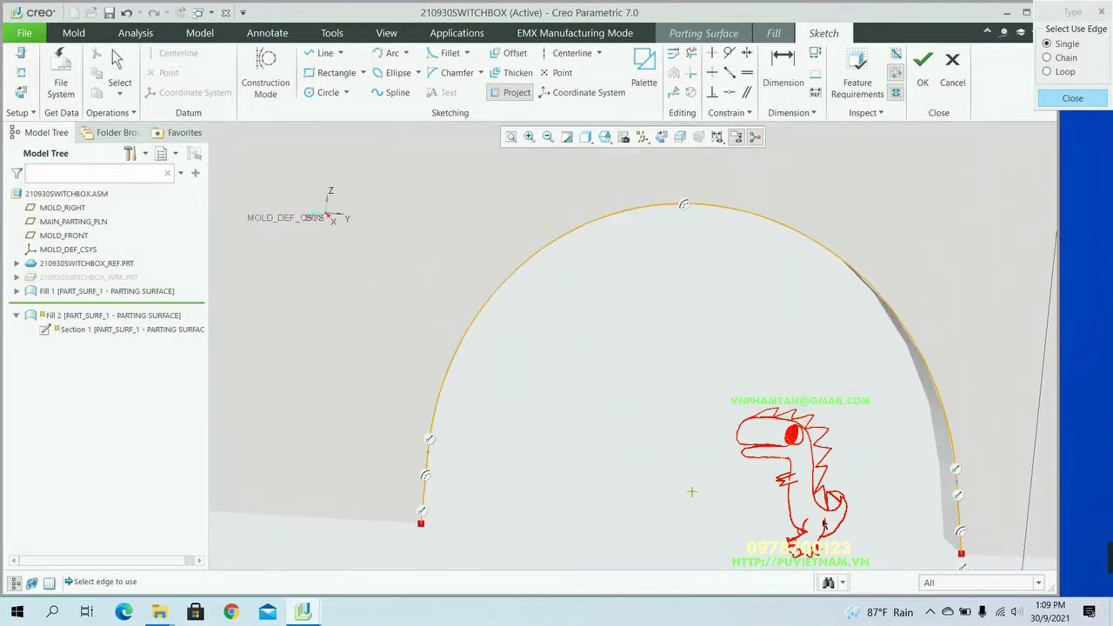
# - Draw a line between the lower endpoints of the projected notch edges to close the profile
pyautogui.scroll(4, 774, 553)
pyautogui.scroll(3, 739, 525)
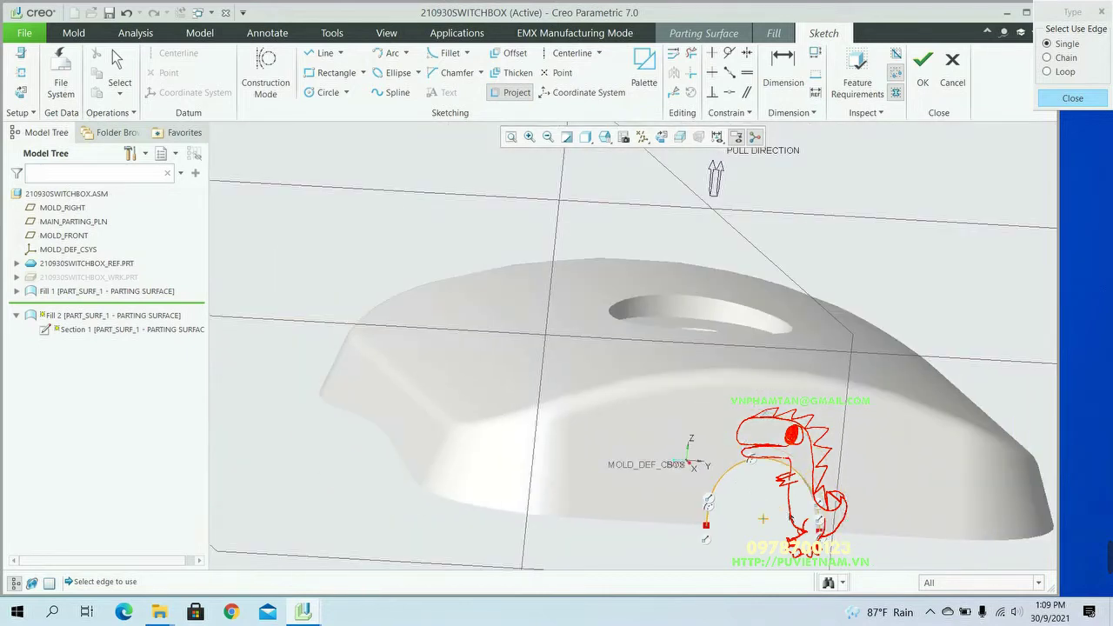
pyautogui.keyDown('shift'); pyautogui.moveTo(795, 518); pyautogui.dragTo(799, 411, button='middle'); pyautogui.keyUp('shift')
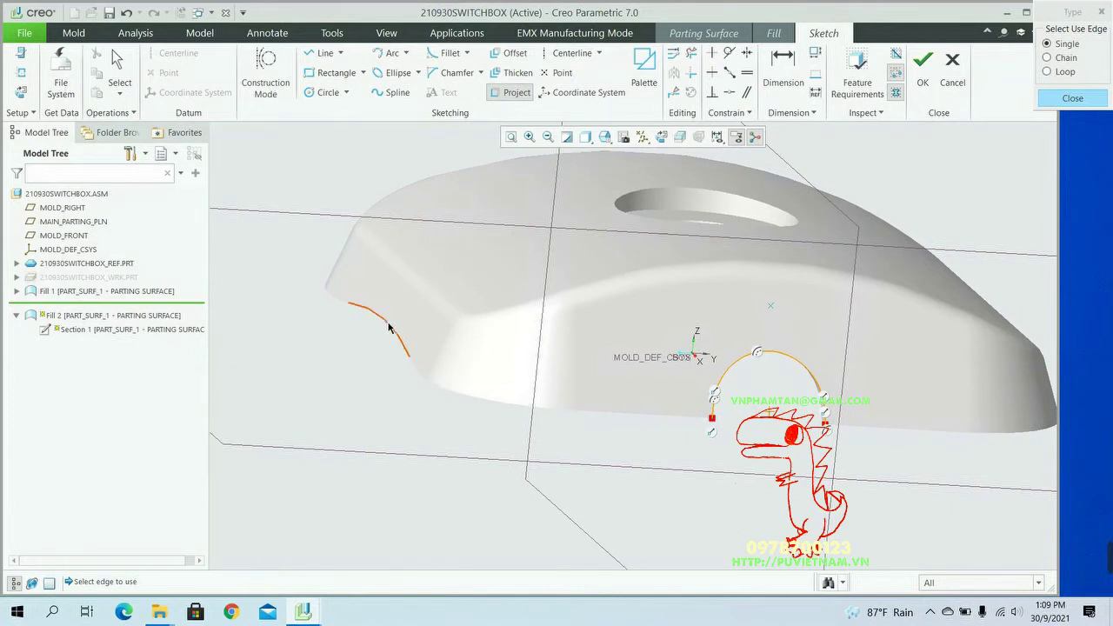
pyautogui.click(325, 53)
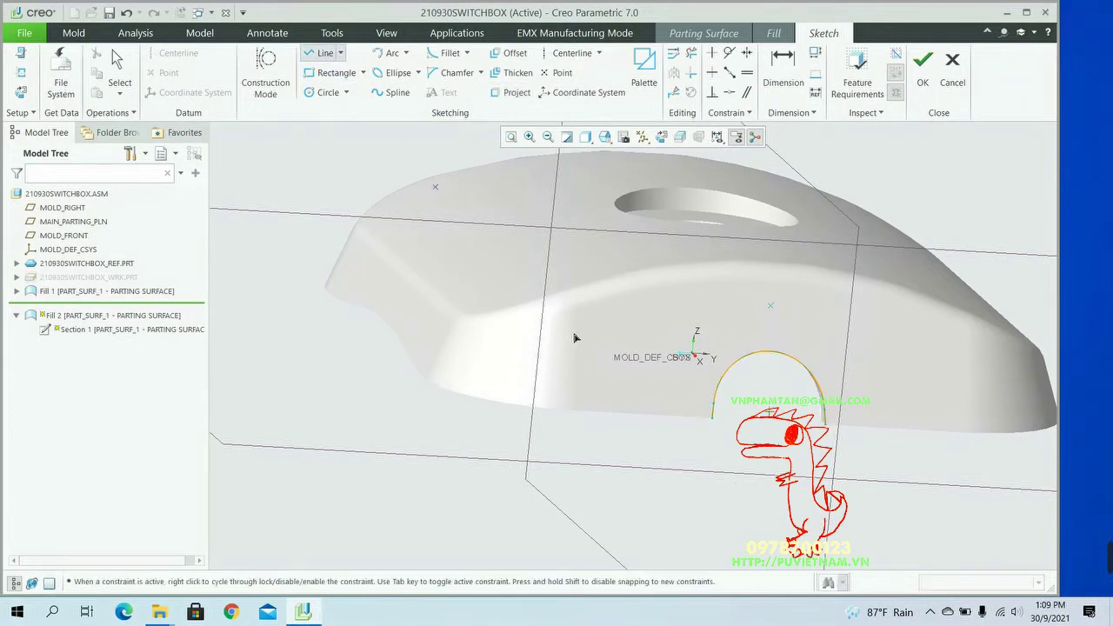
pyautogui.click(716, 423)
pyautogui.click(828, 430)
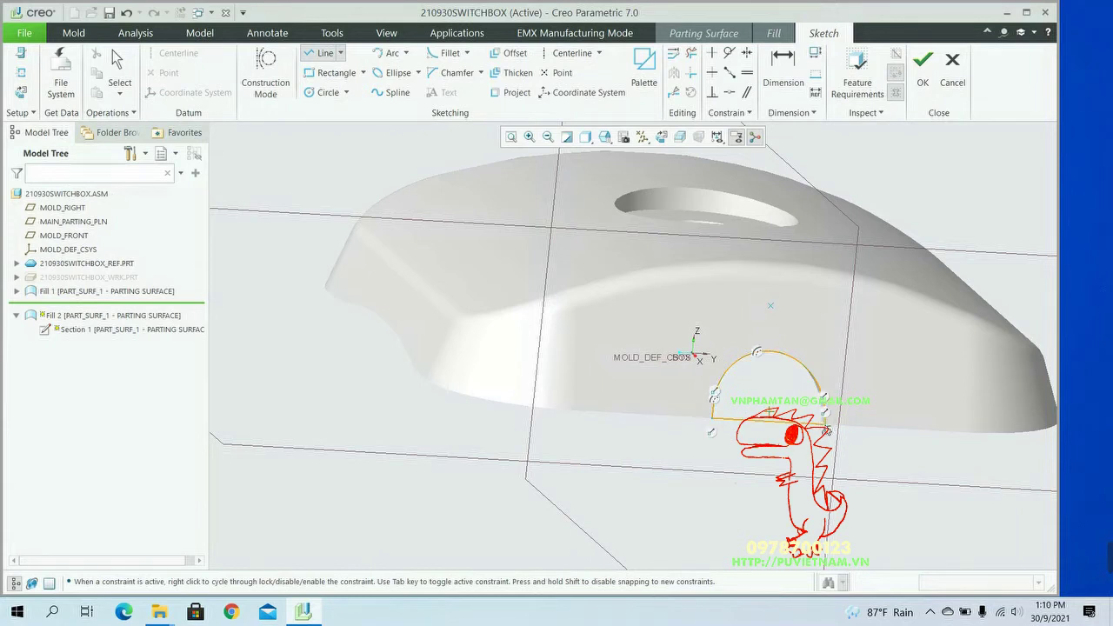
pyautogui.middleClick(828, 430)
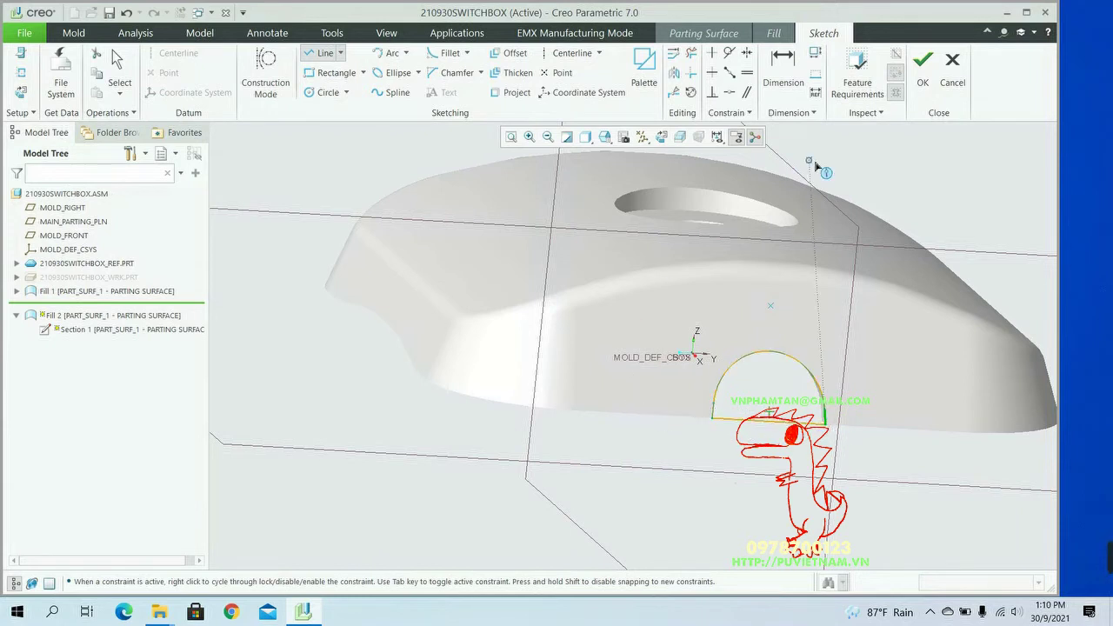
# - Finish the sketch and create the Fill surface that covers the side notch
pyautogui.click(926, 77)
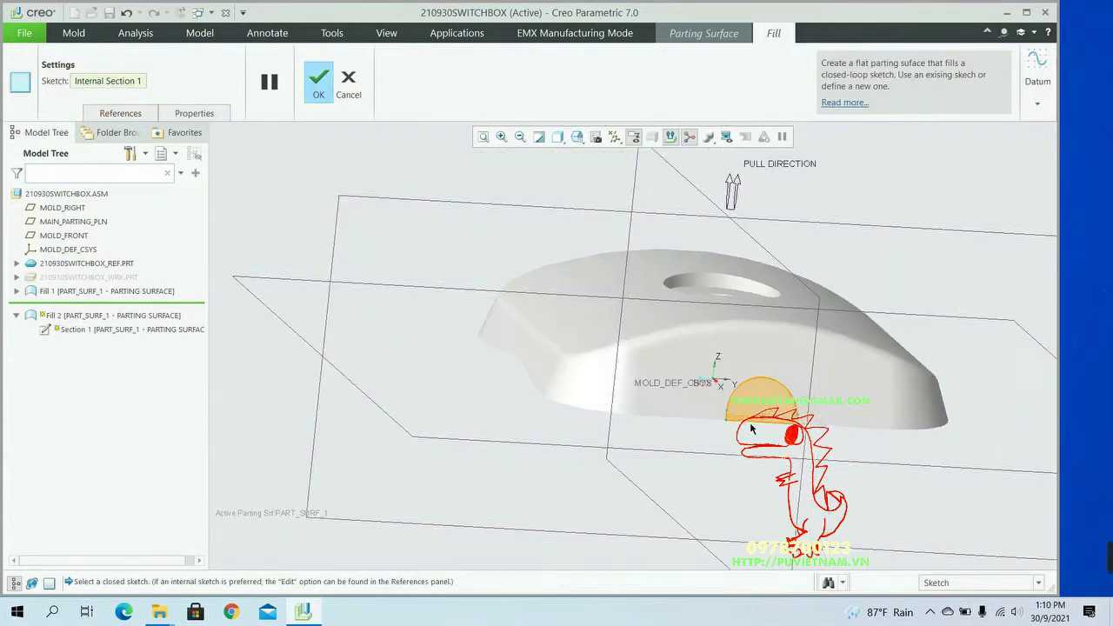
pyautogui.moveTo(859, 469)
pyautogui.mouseDown(button='middle')
pyautogui.moveTo(847, 462)
pyautogui.moveTo(864, 447)
pyautogui.moveTo(880, 462)
pyautogui.mouseUp(button='middle')
pyautogui.click(318, 83)
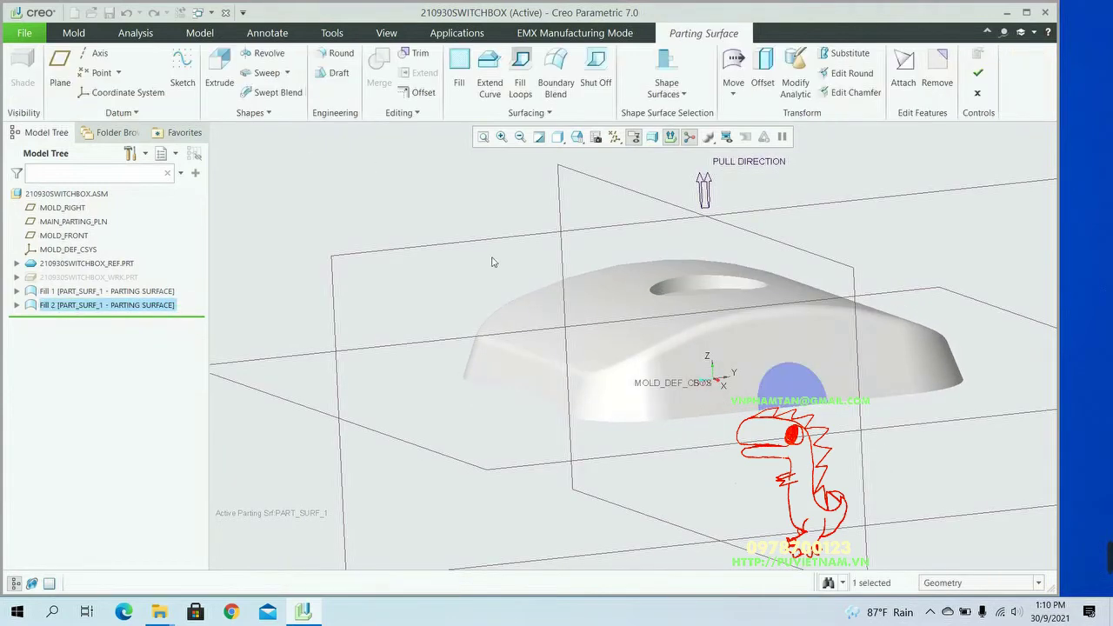
# - Start a Sweep surface with the straight outer rim edge beside the covered notch as its origin trajectory
pyautogui.scroll(-3, 677, 451)
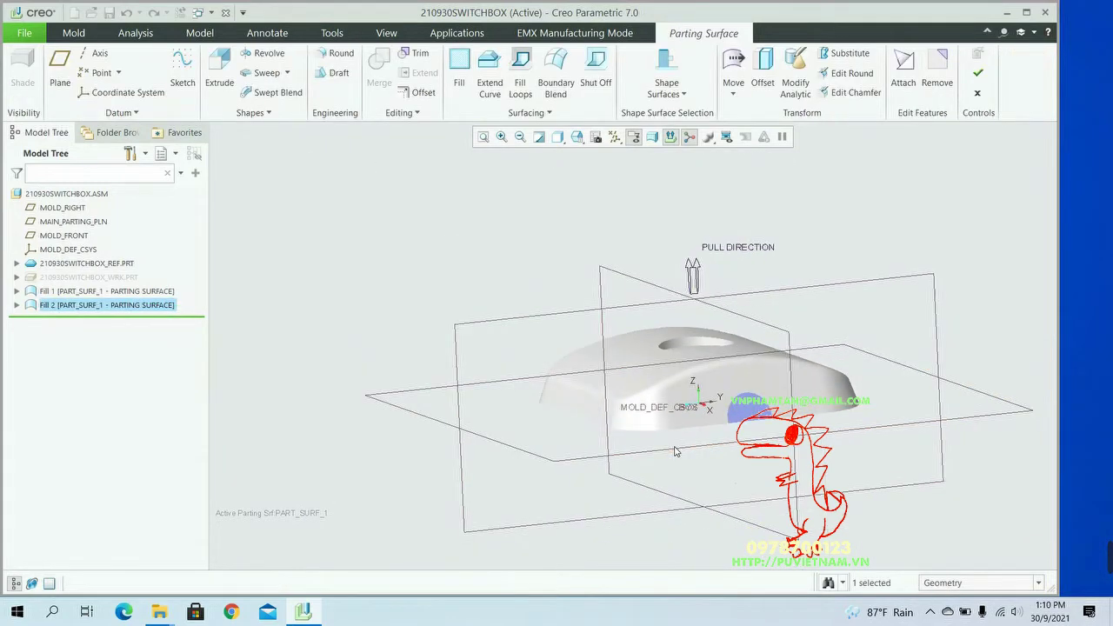
pyautogui.moveTo(702, 468)
pyautogui.mouseDown(button='middle')
pyautogui.moveTo(758, 480)
pyautogui.moveTo(839, 370)
pyautogui.moveTo(833, 347)
pyautogui.moveTo(792, 356)
pyautogui.mouseUp(button='middle')
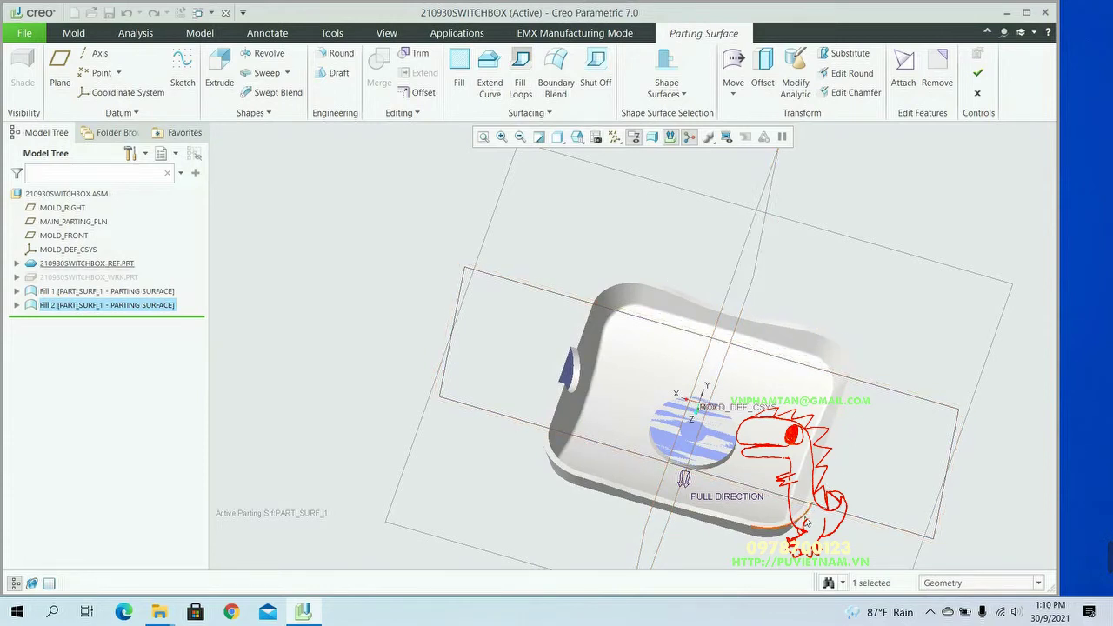
pyautogui.click(542, 450)
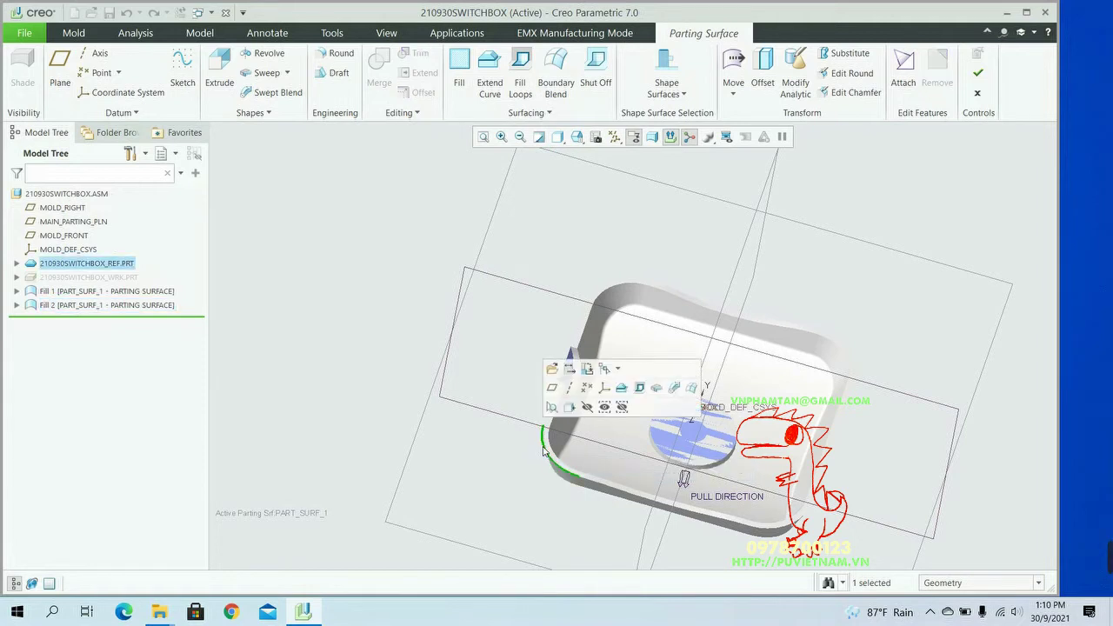
pyautogui.click(530, 484)
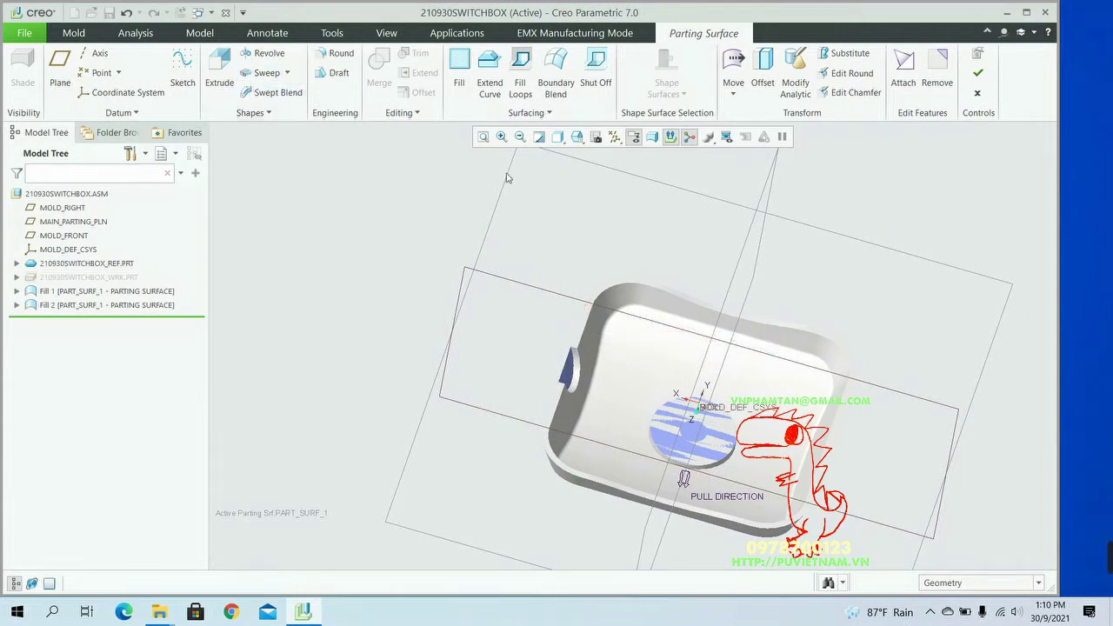
pyautogui.click(263, 73)
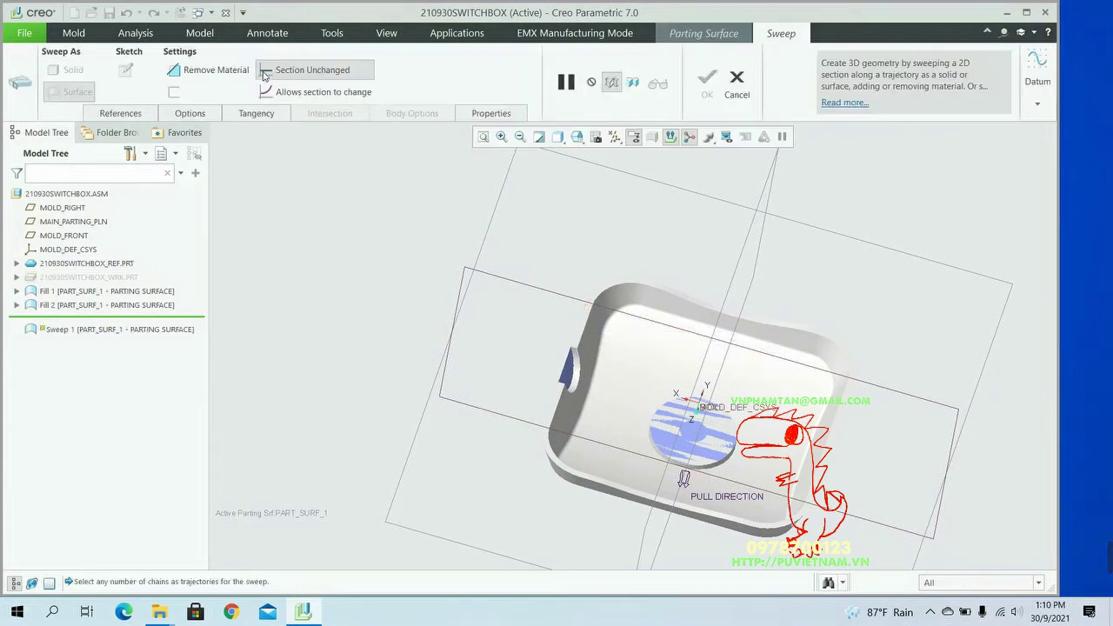
pyautogui.click(552, 414)
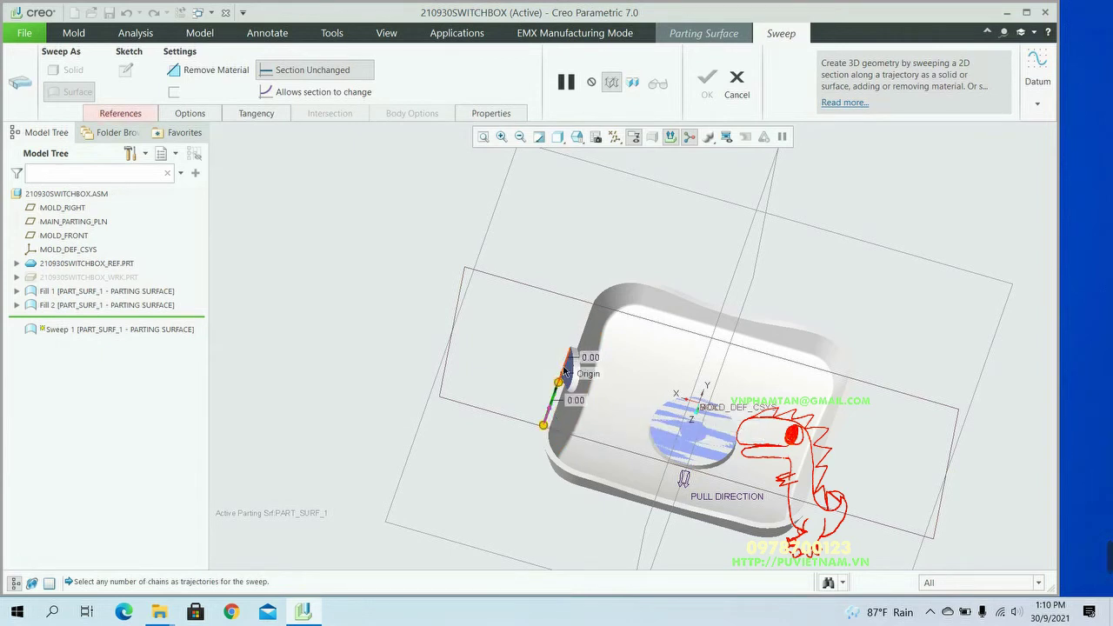
# - Add the remaining outer rim edges all the way around the box to the sweep as additional trajectory chains
pyautogui.keyDown('ctrl'); pyautogui.click(580, 322); pyautogui.keyUp('ctrl')
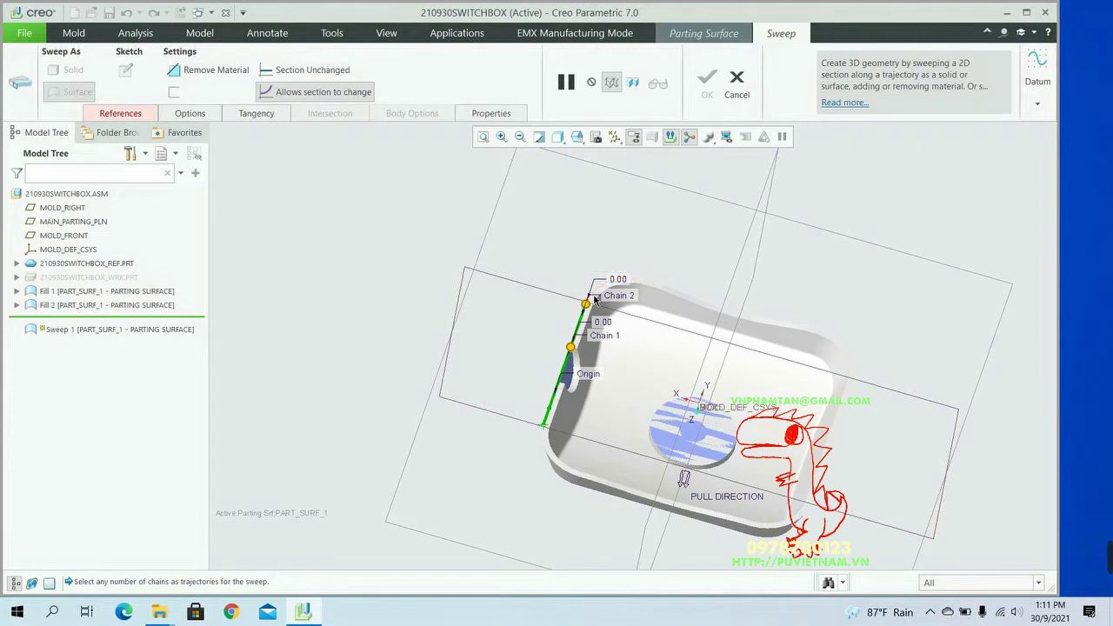
pyautogui.keyDown('ctrl'); pyautogui.click(620, 280); pyautogui.keyUp('ctrl')
pyautogui.keyDown('ctrl'); pyautogui.click(668, 287); pyautogui.keyUp('ctrl')
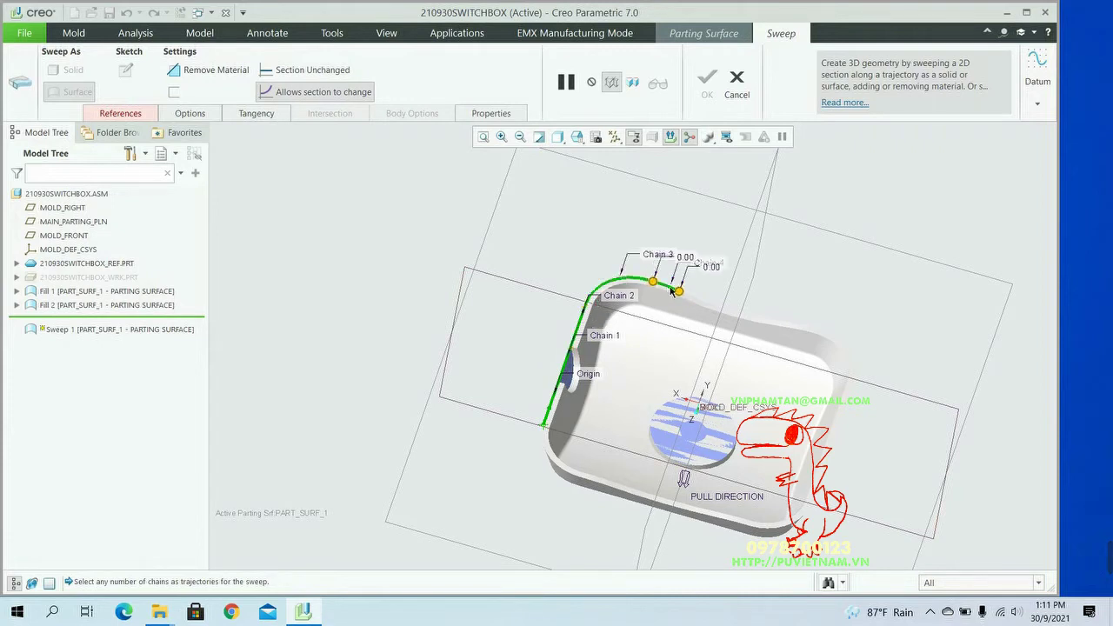
pyautogui.keyDown('ctrl'); pyautogui.click(698, 302); pyautogui.keyUp('ctrl')
pyautogui.keyDown('ctrl'); pyautogui.click(800, 326); pyautogui.keyUp('ctrl')
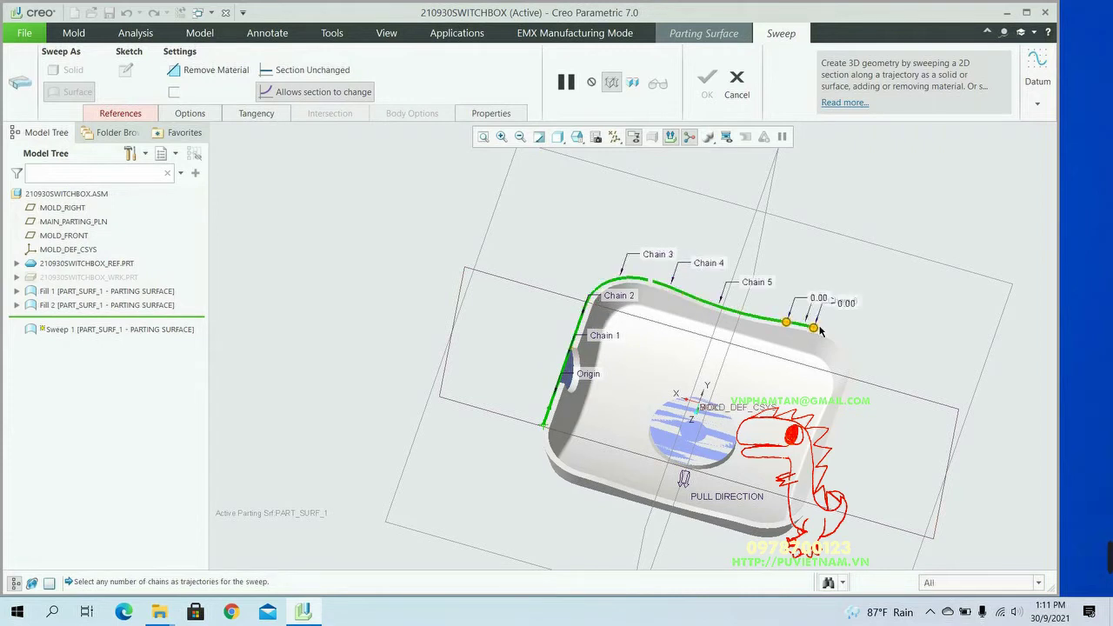
pyautogui.keyDown('ctrl'); pyautogui.click(822, 333); pyautogui.keyUp('ctrl')
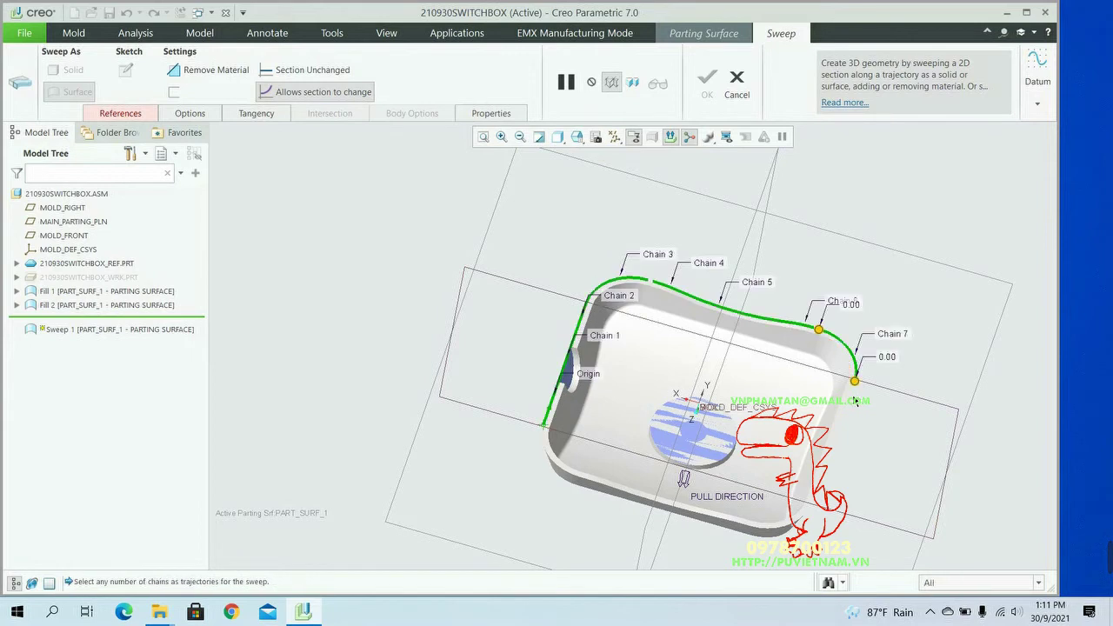
pyautogui.keyDown('ctrl'); pyautogui.click(845, 422); pyautogui.keyUp('ctrl')
pyautogui.keyDown('ctrl'); pyautogui.click(798, 521); pyautogui.keyUp('ctrl')
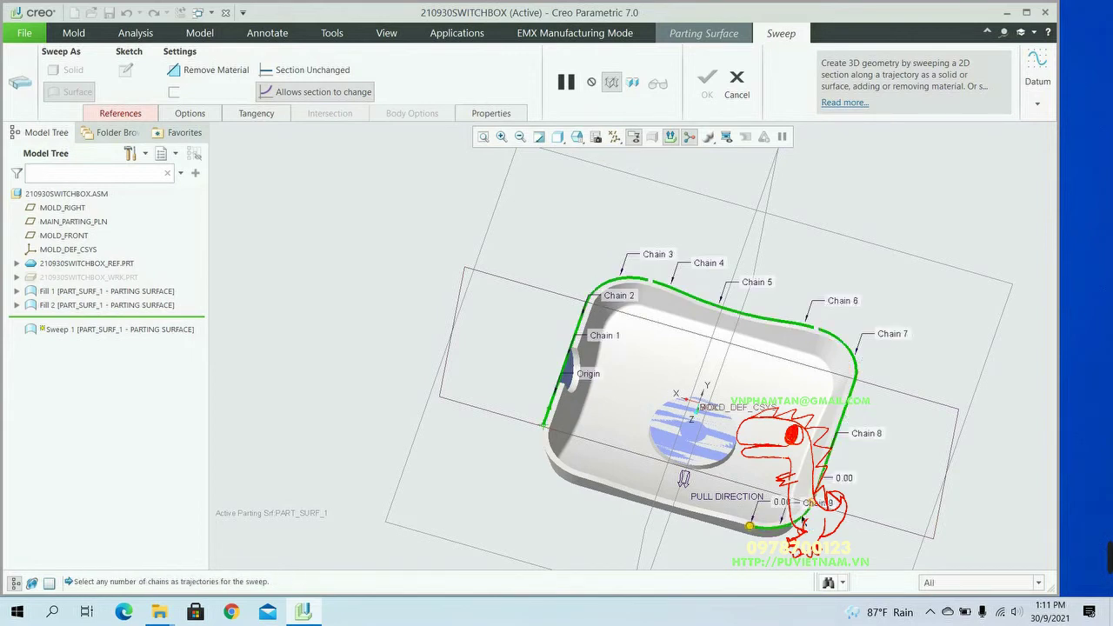
pyautogui.keyDown('ctrl'); pyautogui.click(730, 521); pyautogui.keyUp('ctrl')
pyautogui.keyDown('ctrl'); pyautogui.click(699, 519); pyautogui.keyUp('ctrl')
pyautogui.keyDown('ctrl'); pyautogui.click(595, 483); pyautogui.keyUp('ctrl')
pyautogui.keyDown('ctrl'); pyautogui.click(555, 456); pyautogui.keyUp('ctrl')
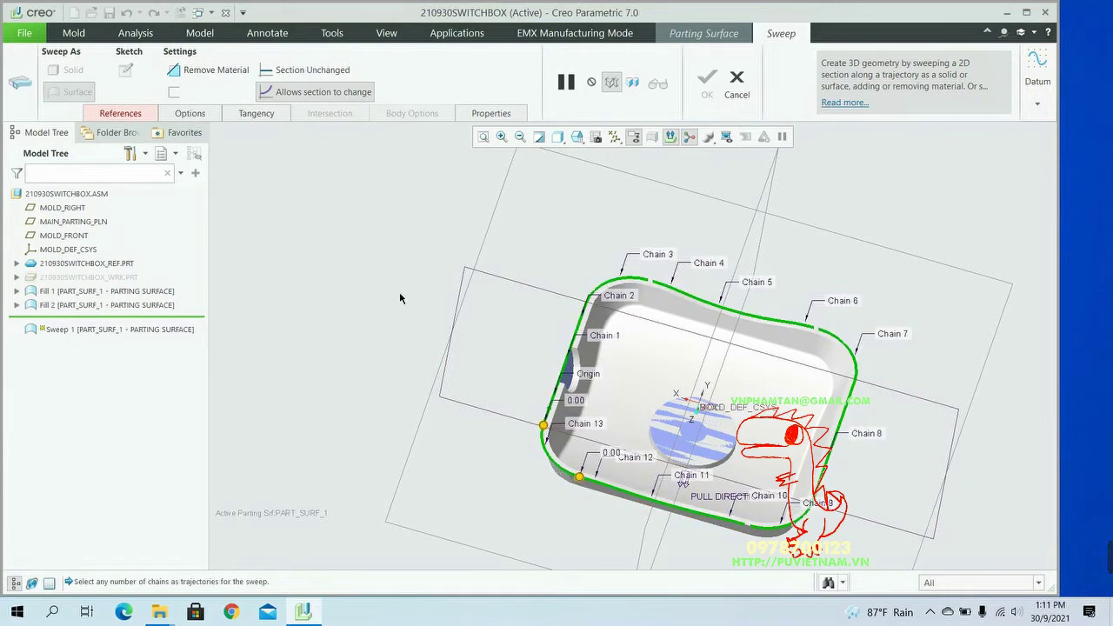
# - Try the sweep with its section plane Normal To Projection and MAIN_PARTING_PLN as direction reference, and cancel the sweep
pyautogui.click(135, 115)
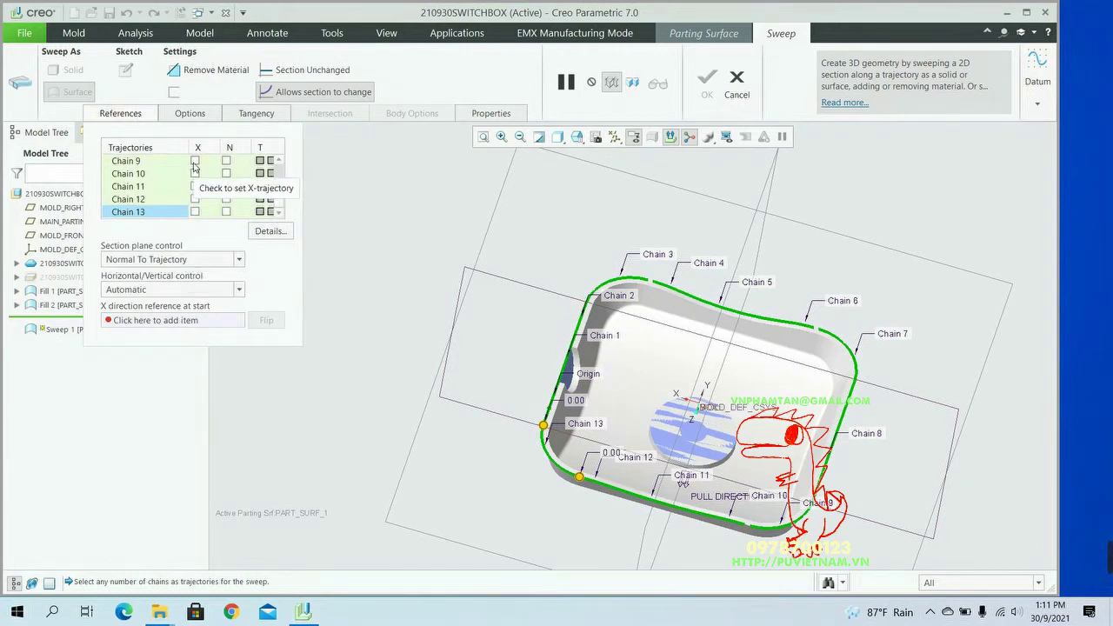
pyautogui.click(203, 260)
pyautogui.click(193, 285)
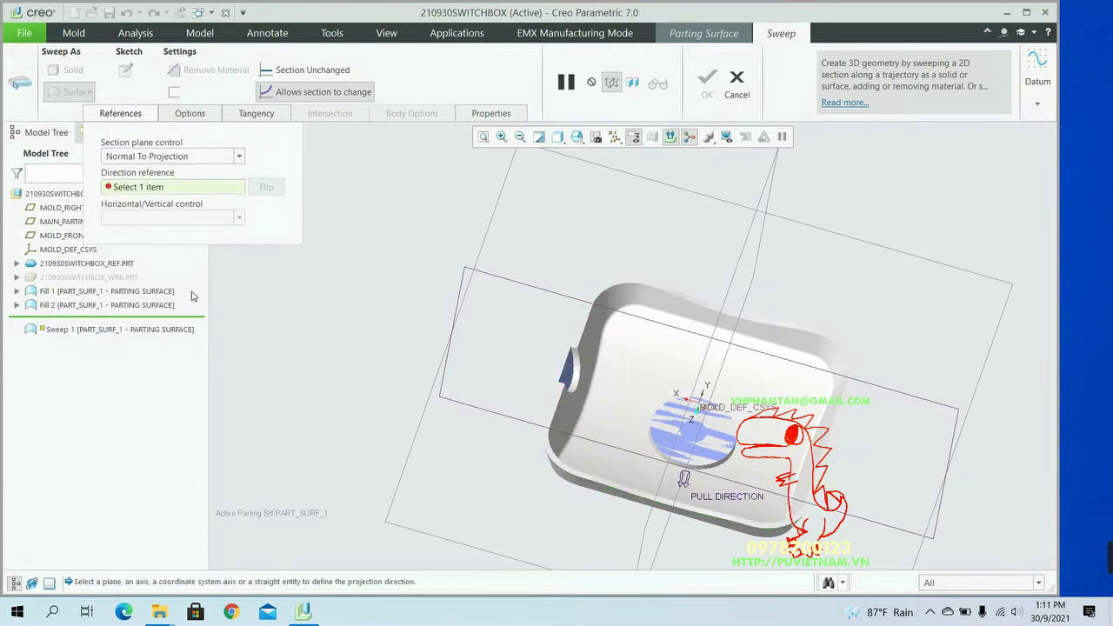
pyautogui.click(73, 226)
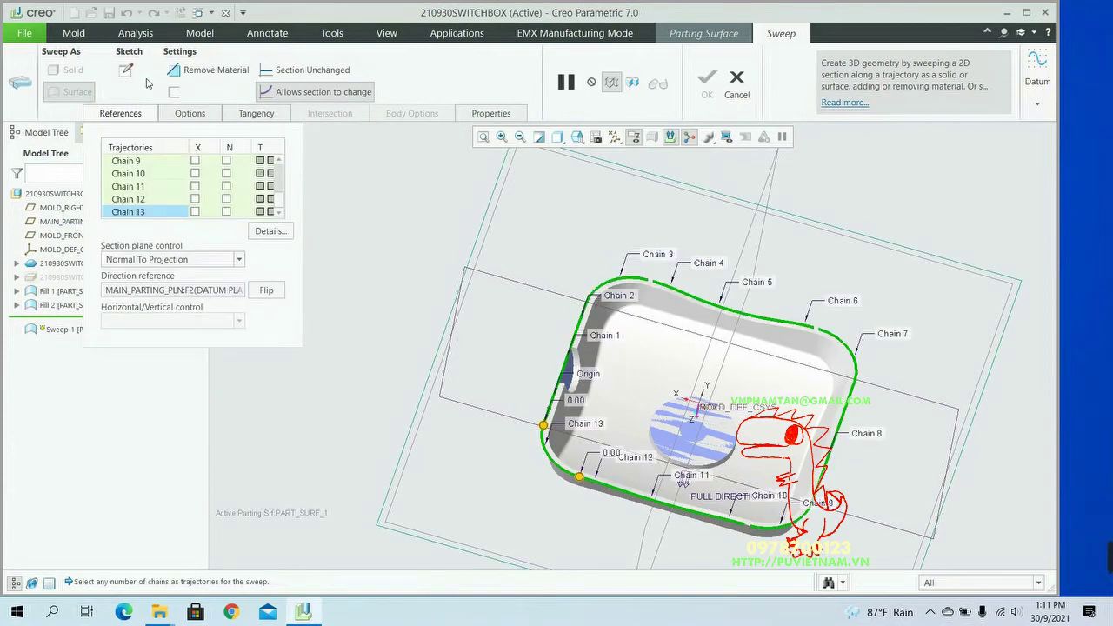
pyautogui.click(120, 113)
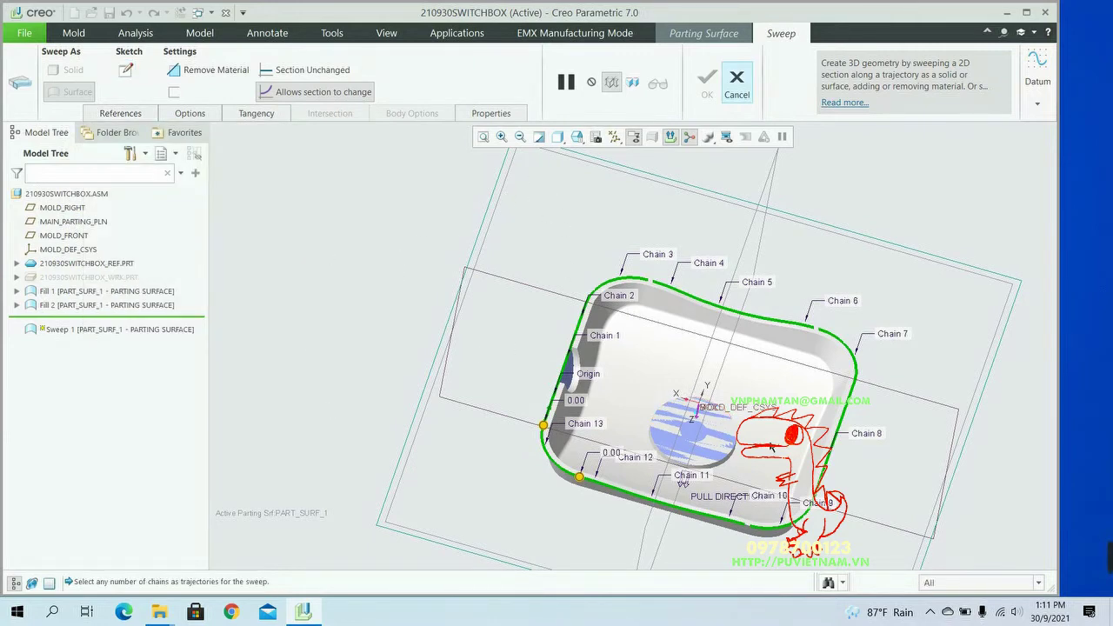
pyautogui.click(735, 85)
pyautogui.click(572, 332)
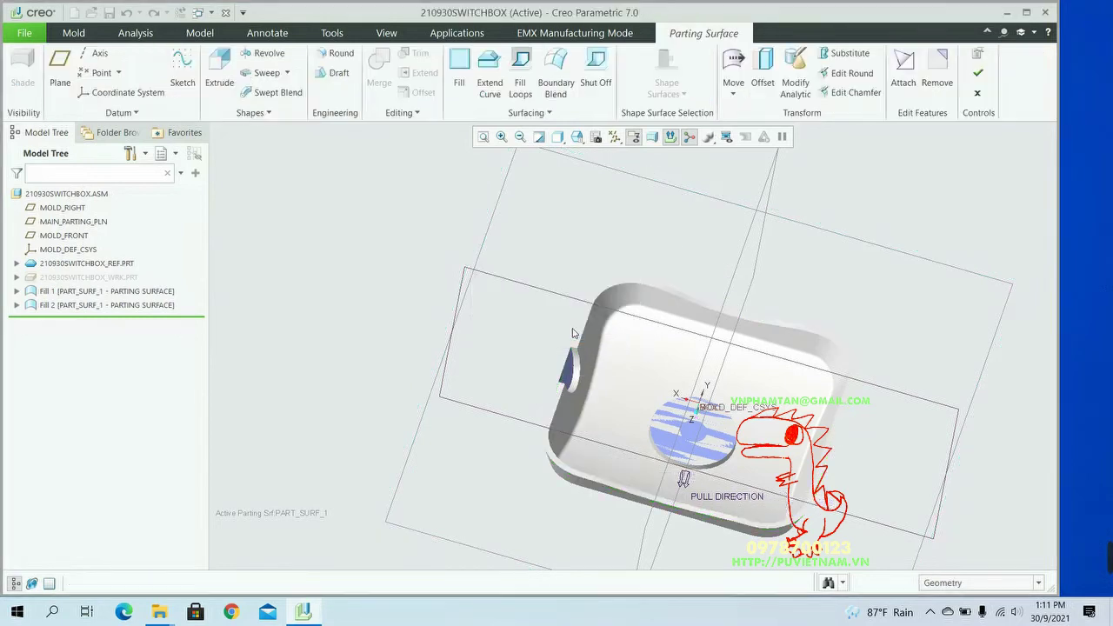
# - Show the hidden workpiece 210930SWITCHBOX_WRK.PRT in the standard view orientation
pyautogui.hotkey('ctrl', 'd')
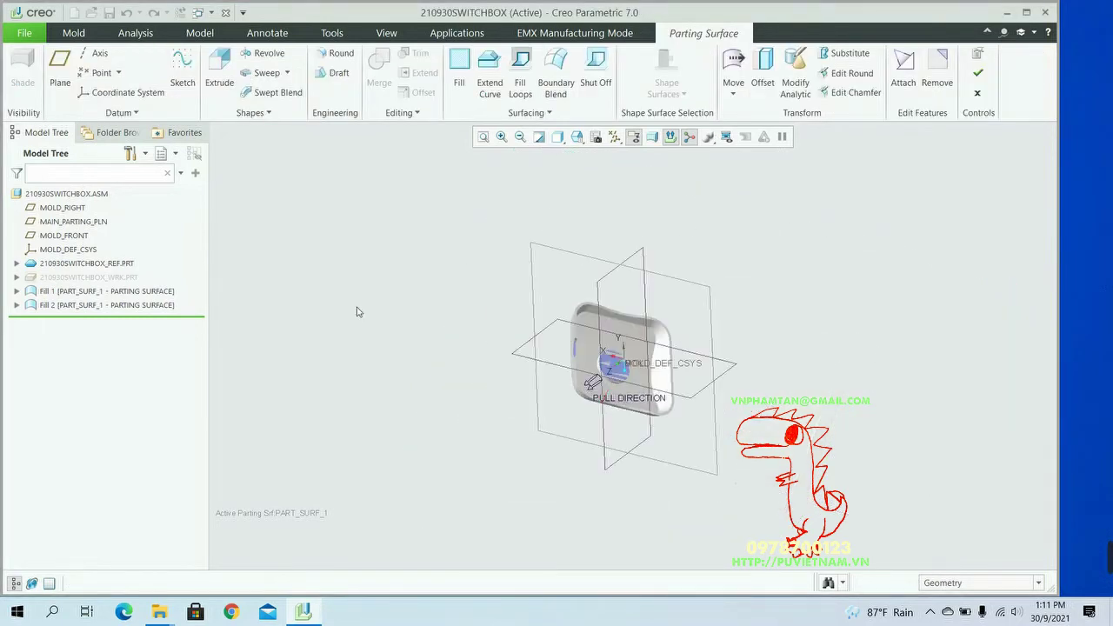
pyautogui.click(89, 277)
pyautogui.click(110, 242)
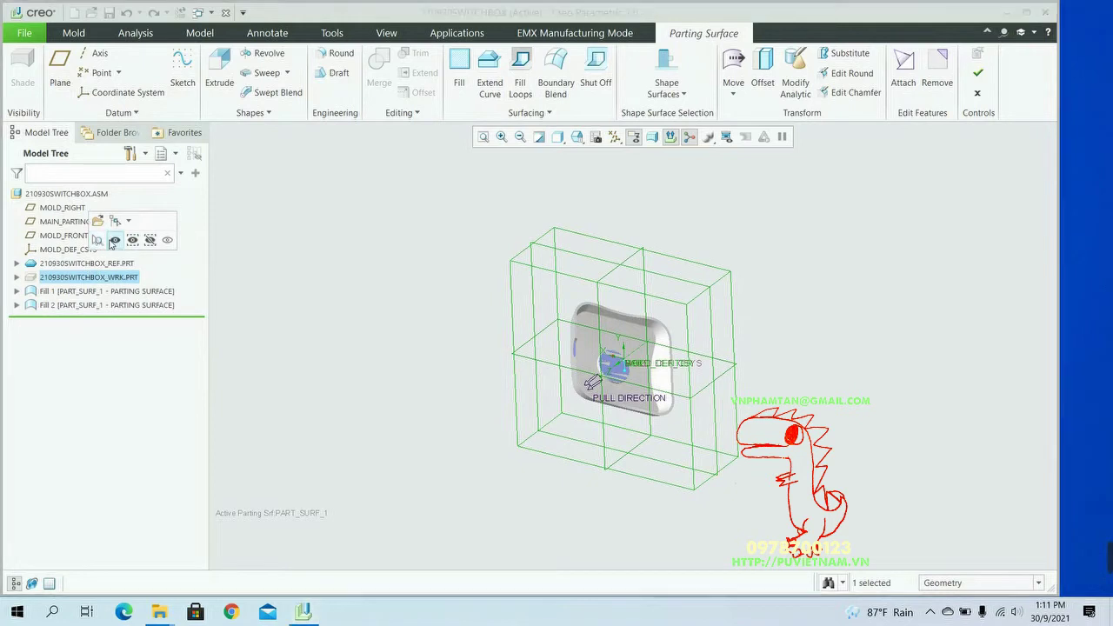
# - Start an Extend Curve surface from the straight outer rim edge below the notch and continue its chain around the adjacent lower corner
pyautogui.moveTo(354, 324)
pyautogui.mouseDown(button='middle')
pyautogui.moveTo(340, 333)
pyautogui.moveTo(340, 316)
pyautogui.mouseUp(button='middle')
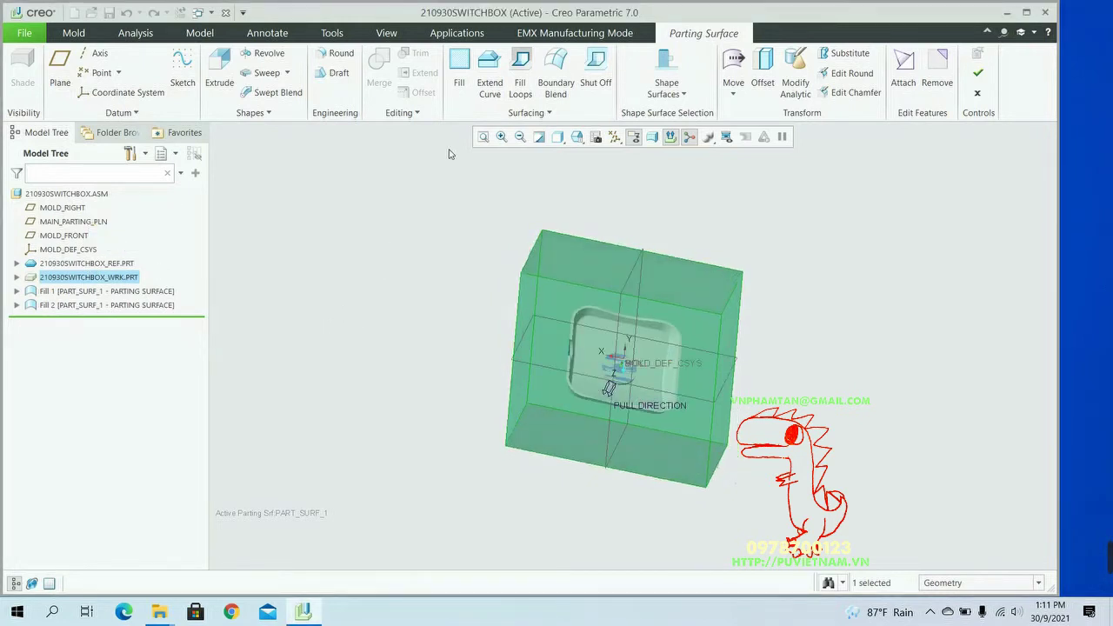
pyautogui.click(490, 85)
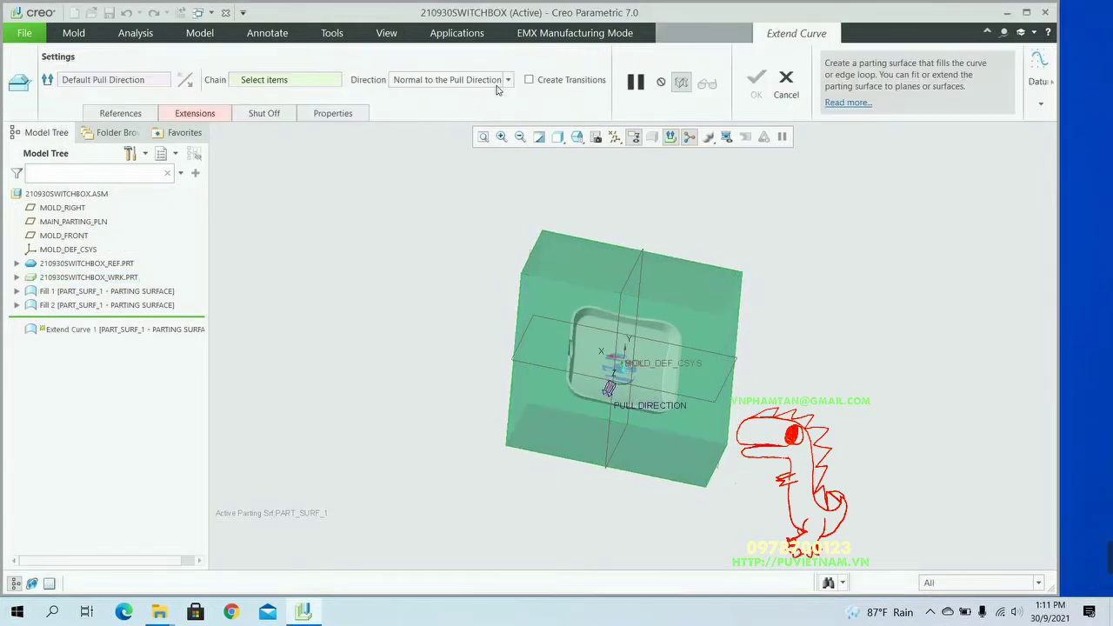
pyautogui.scroll(5, 476, 421)
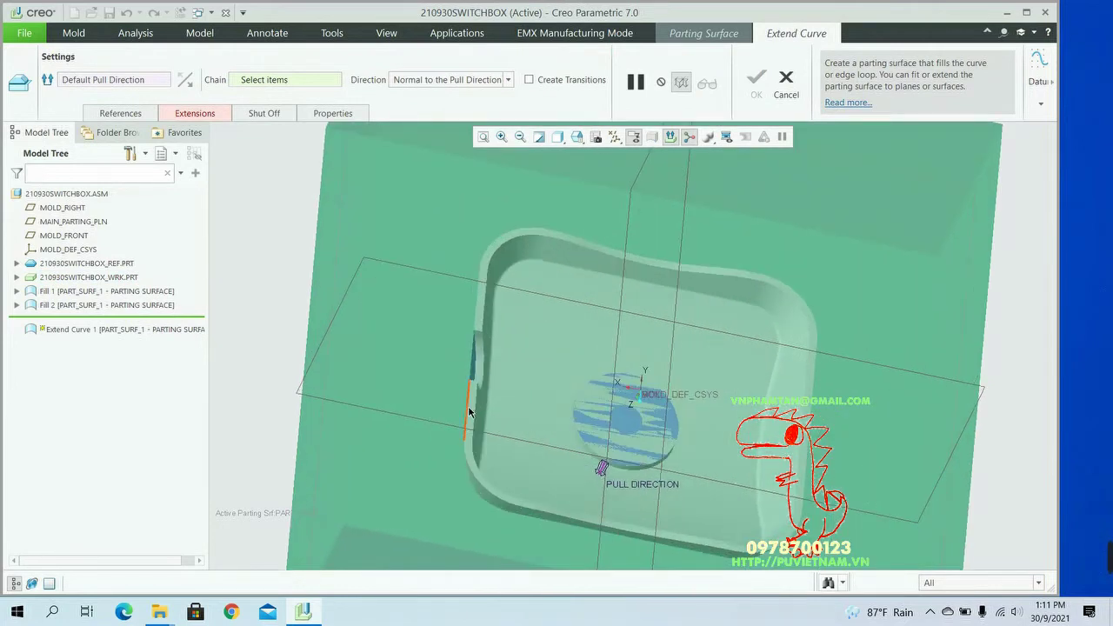
pyautogui.click(469, 414)
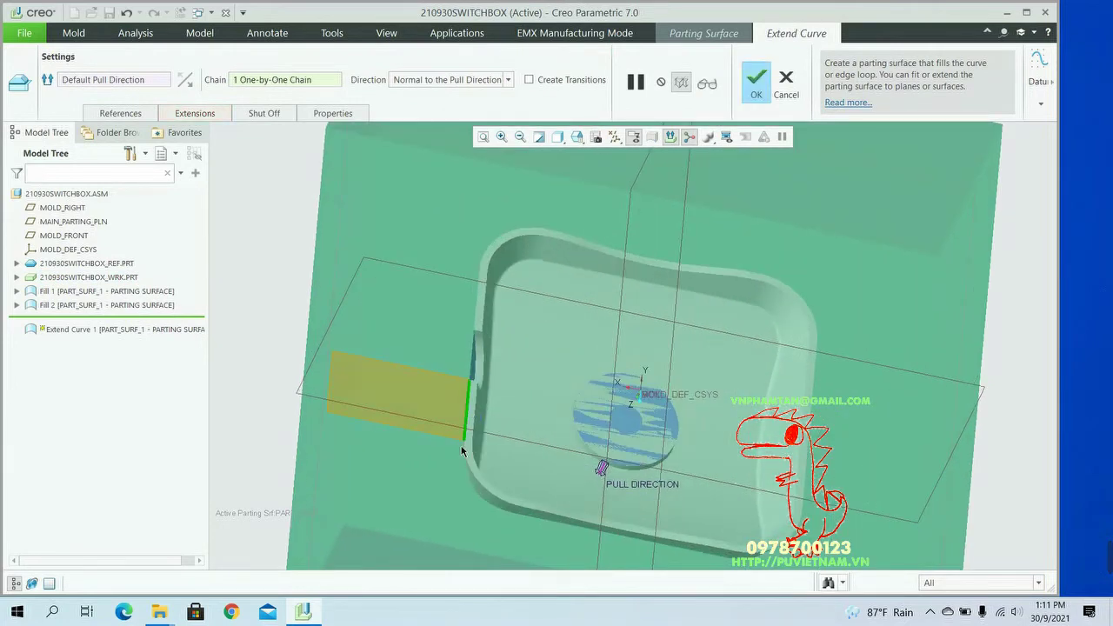
pyautogui.keyDown('shift'); pyautogui.click(472, 455); pyautogui.keyUp('shift')
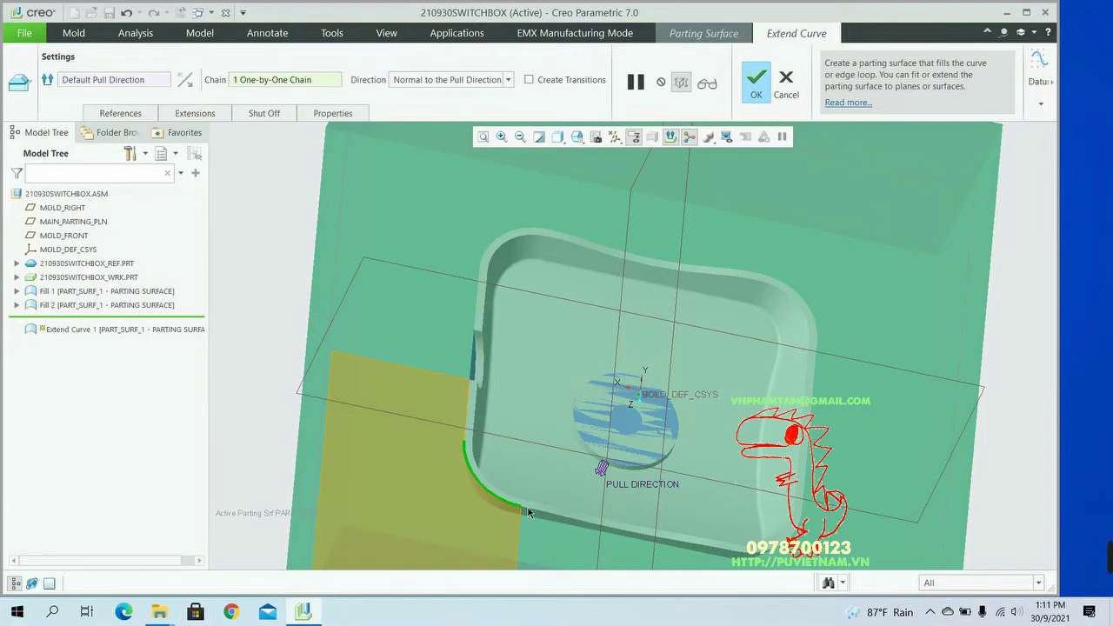
# - Continue the edge chain along the lower rim segments, around the next corner and up the straight side opposite the notch
pyautogui.scroll(-3, 529, 512)
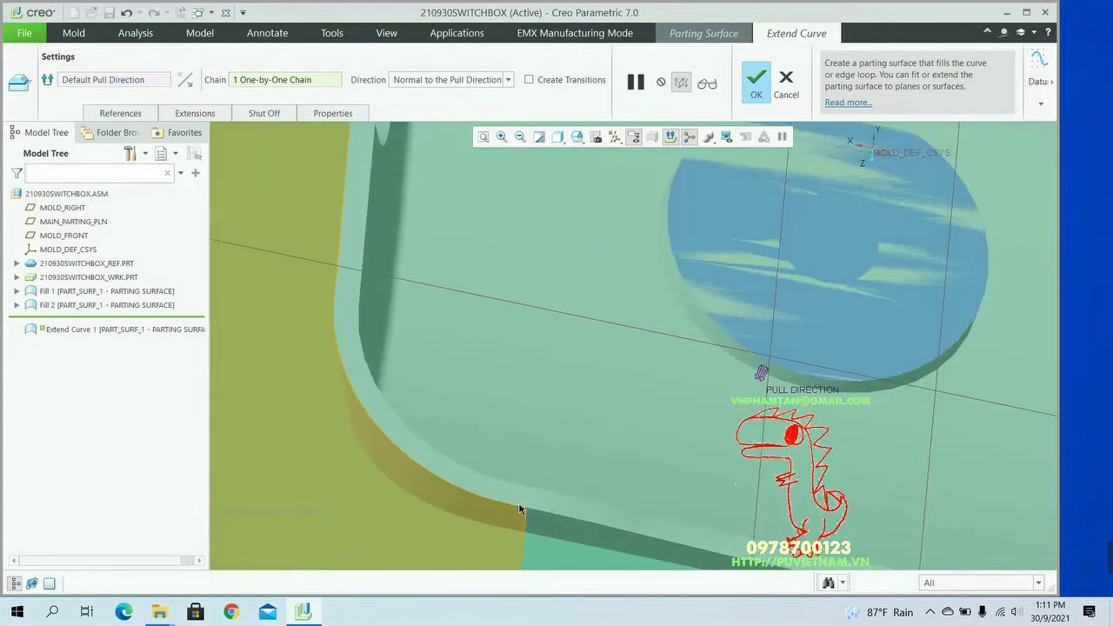
pyautogui.scroll(5, 522, 510)
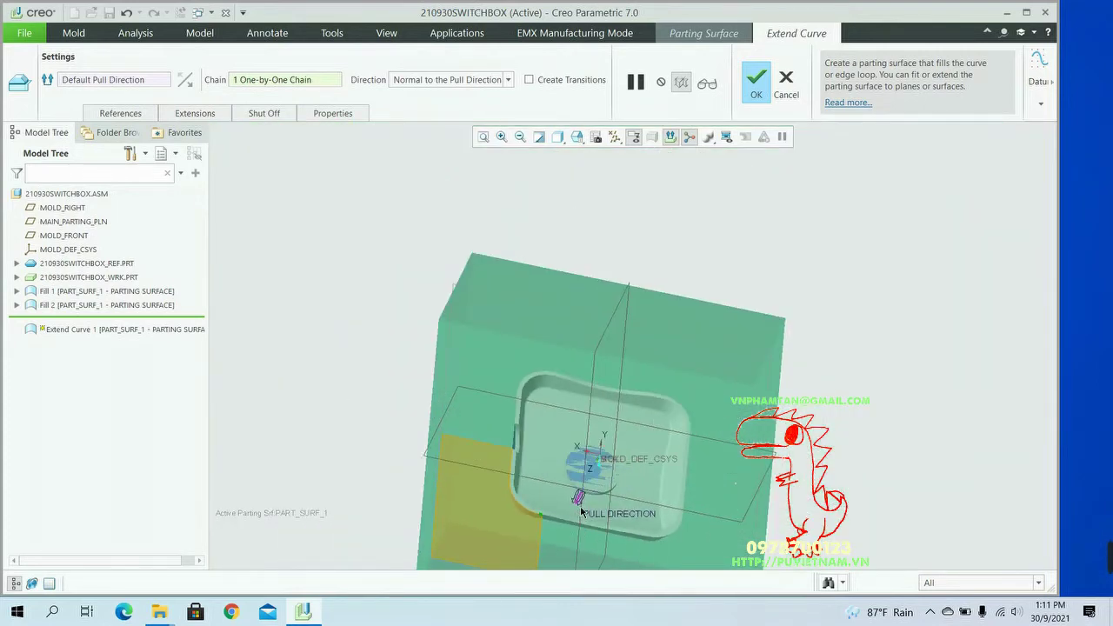
pyautogui.scroll(-5, 600, 374)
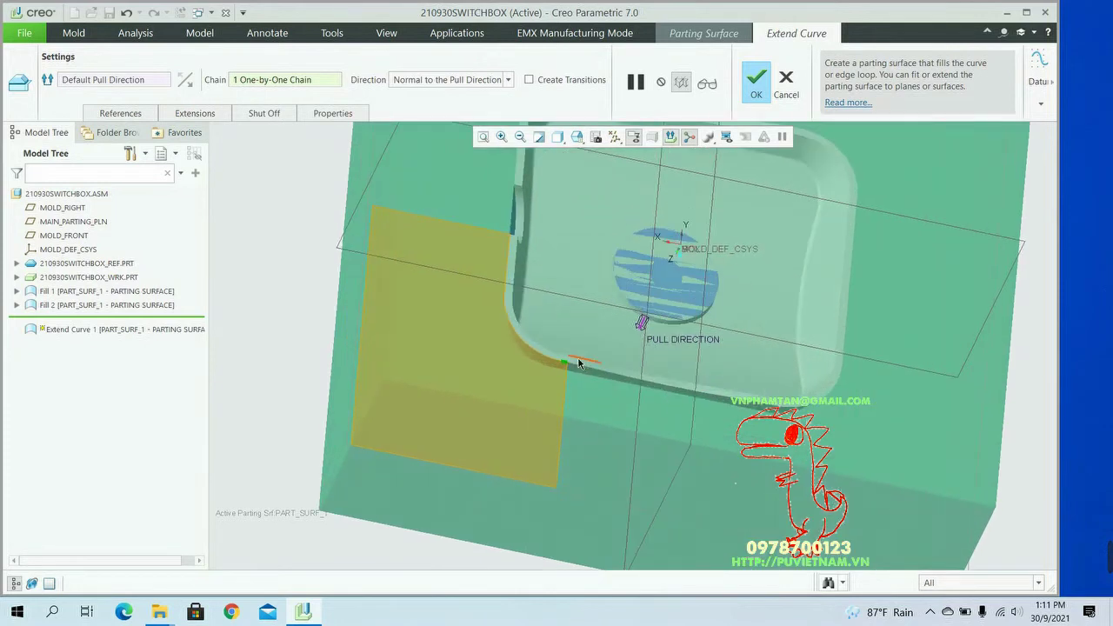
pyautogui.click(576, 367)
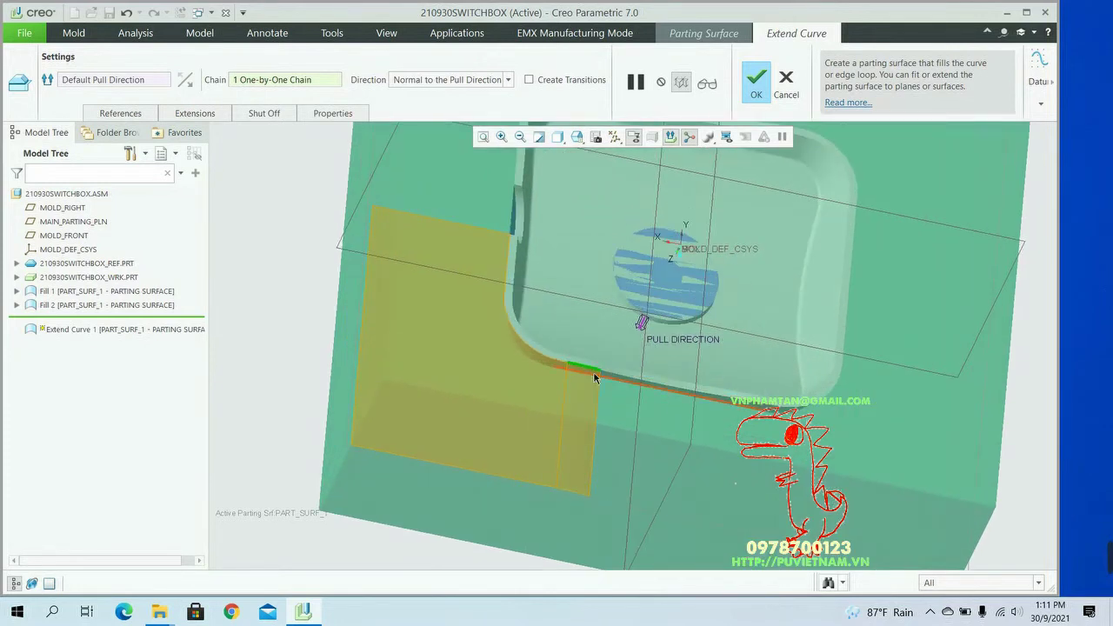
pyautogui.keyDown('shift'); pyautogui.click(720, 396); pyautogui.keyUp('shift')
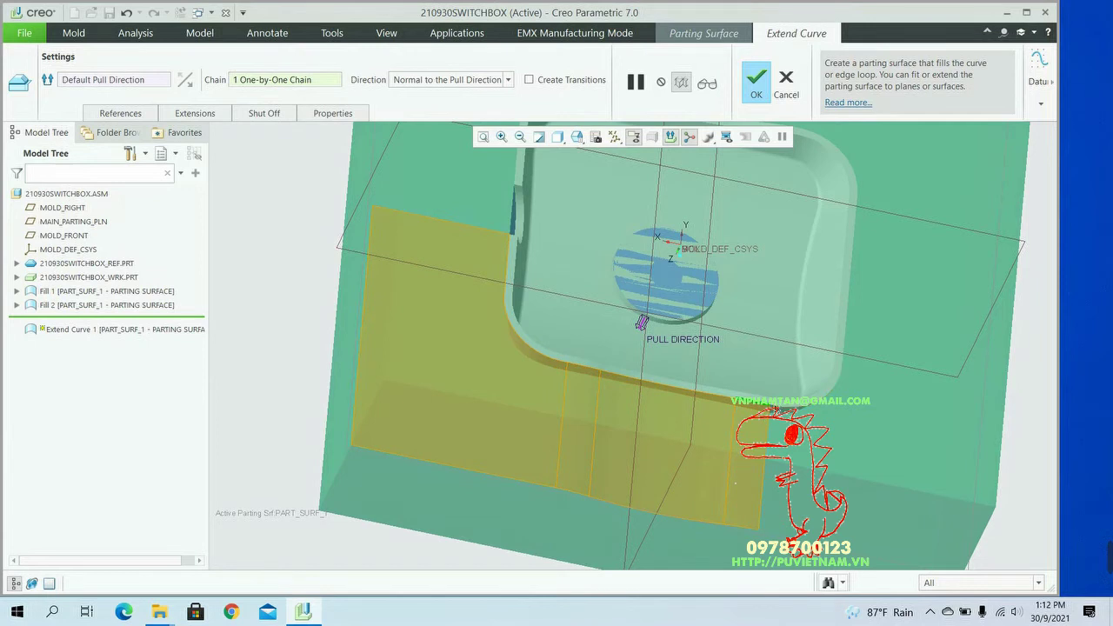
pyautogui.keyDown('shift'); pyautogui.click(785, 408); pyautogui.keyUp('shift')
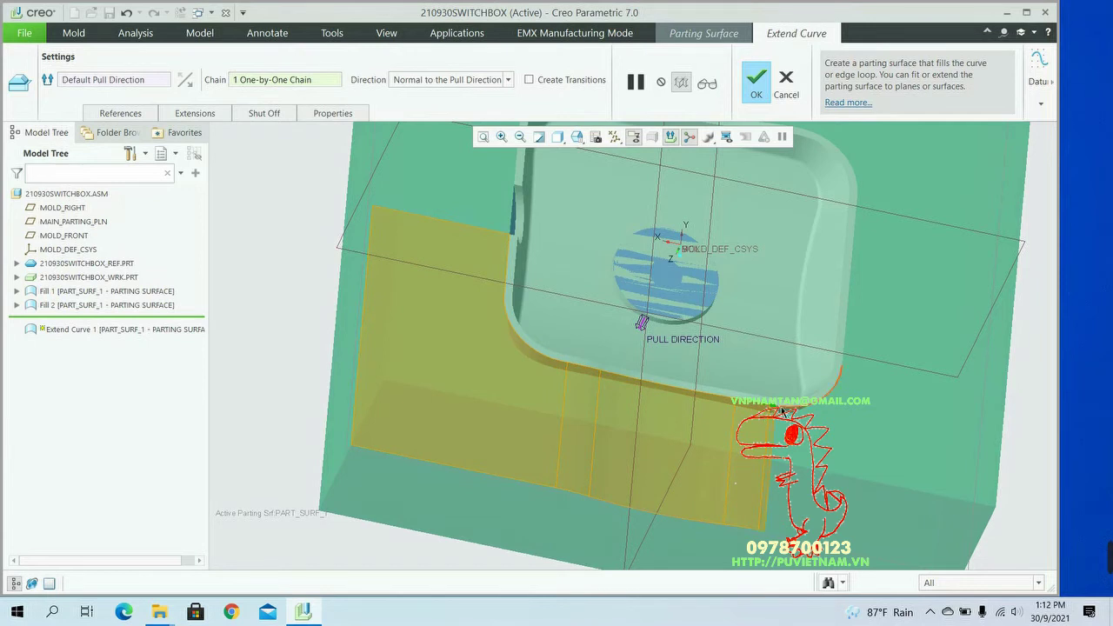
pyautogui.keyDown('shift'); pyautogui.click(845, 363); pyautogui.keyUp('shift')
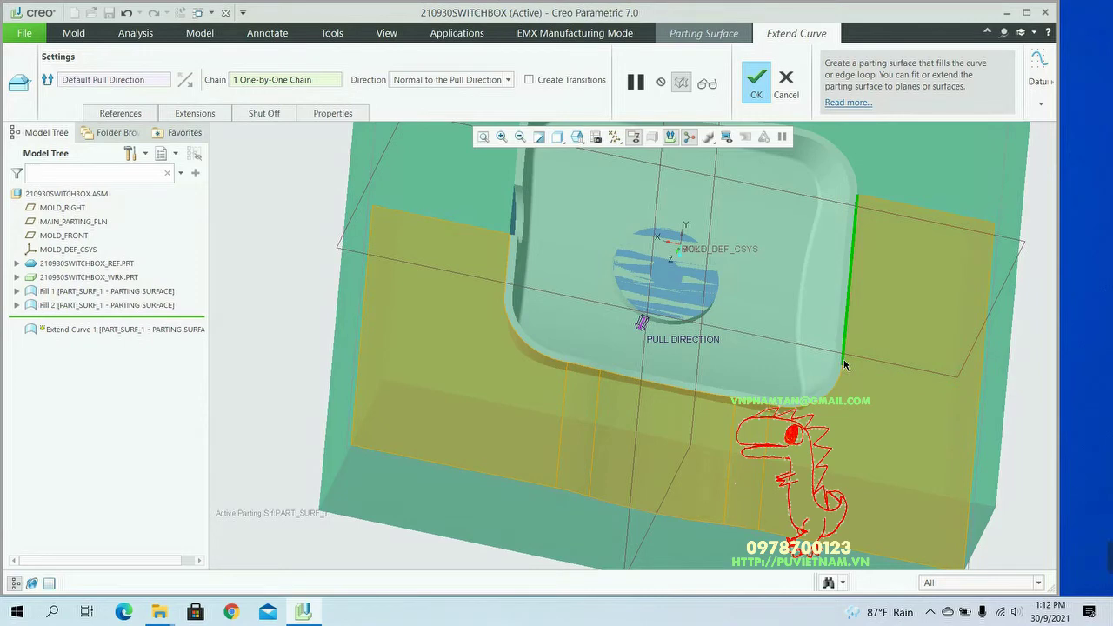
# - Continue the edge chain around the upper corner opposite the notch and along the segments of the wavy upper rim
pyautogui.scroll(5, 845, 365)
pyautogui.scroll(-5, 862, 302)
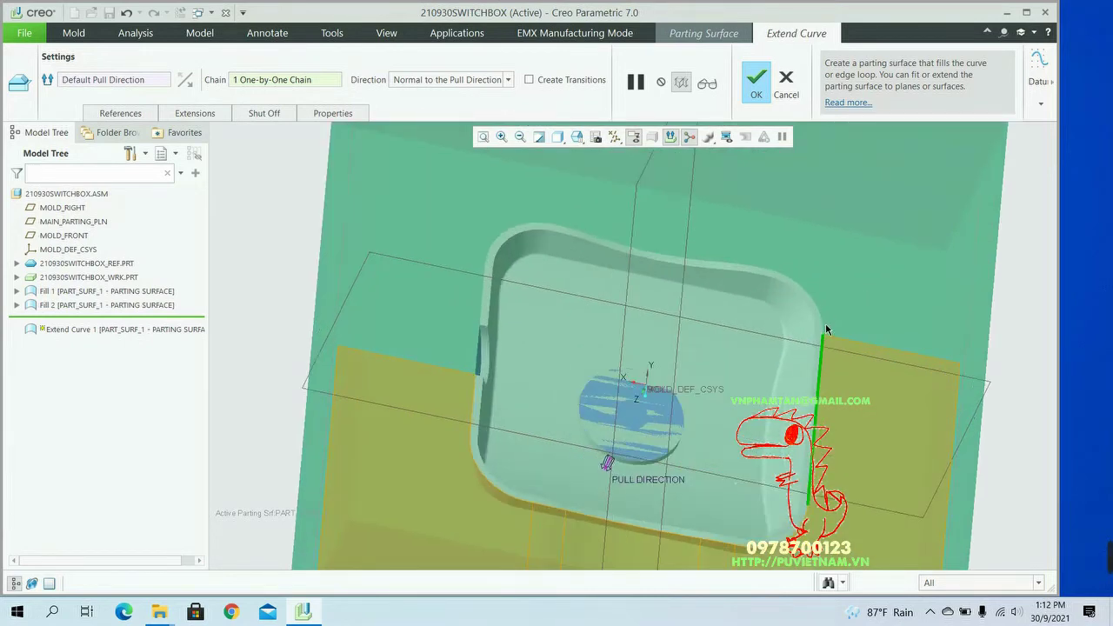
pyautogui.keyDown('shift'); pyautogui.click(767, 272); pyautogui.keyUp('shift')
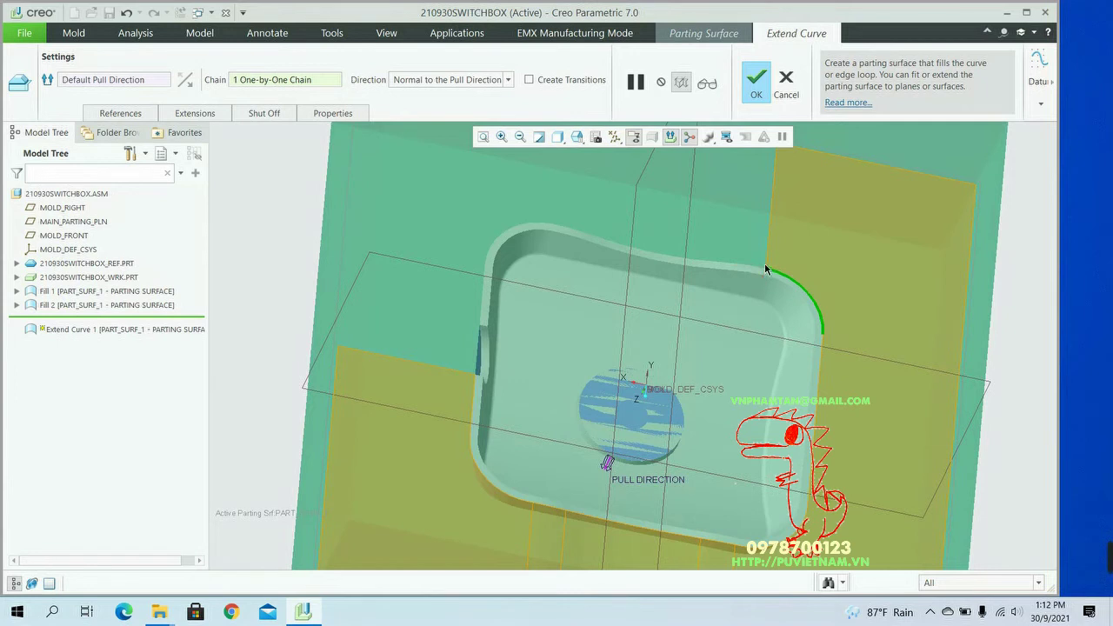
pyautogui.scroll(-5, 764, 270)
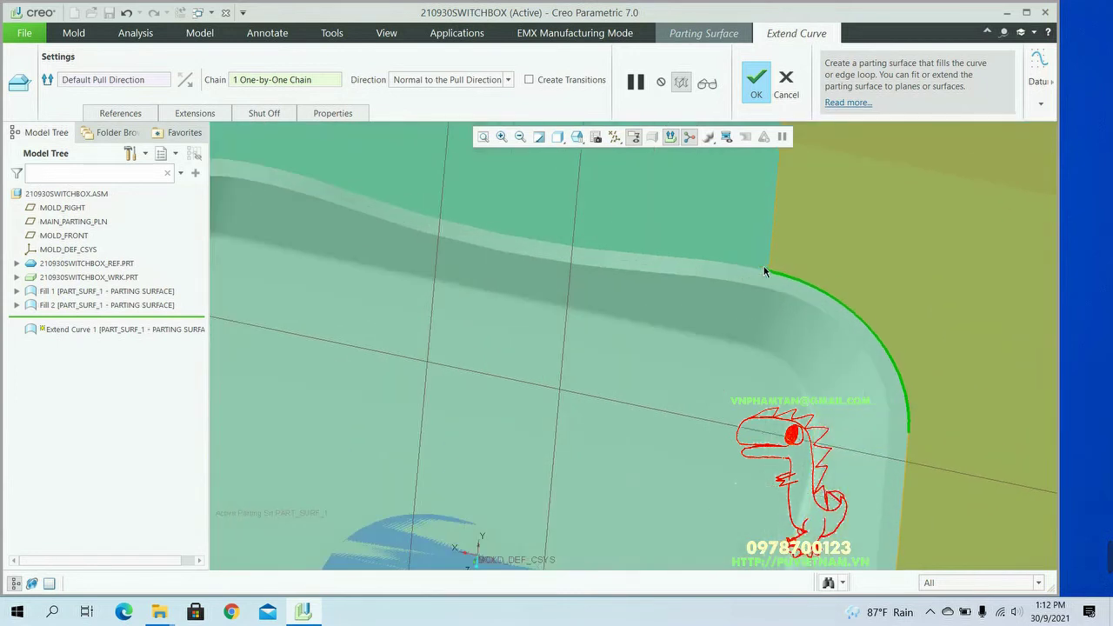
pyautogui.click(764, 267)
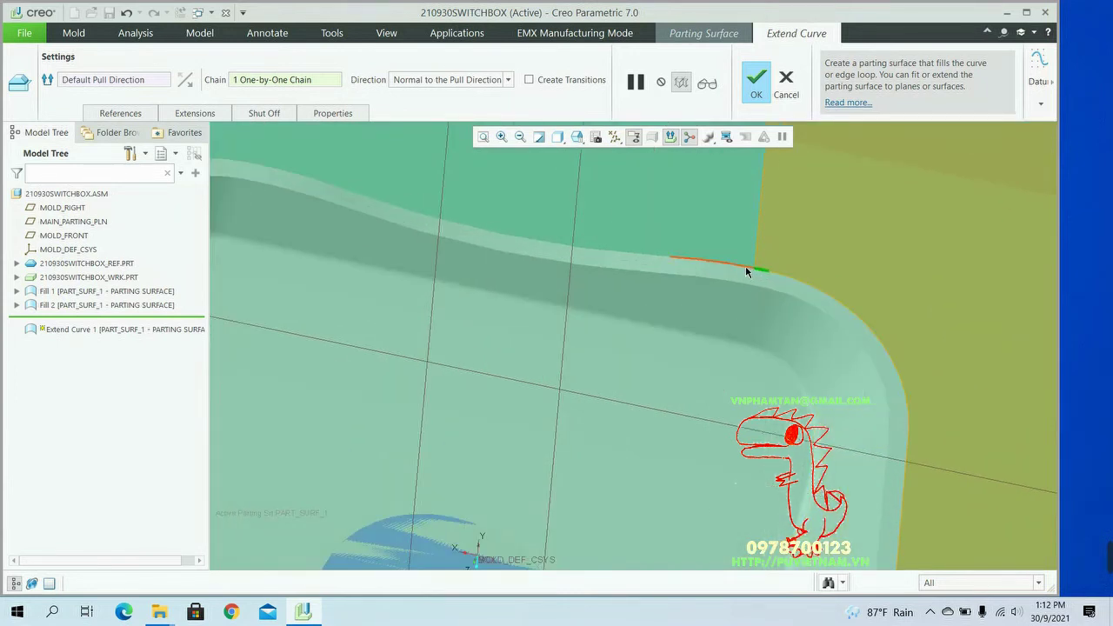
pyautogui.scroll(5, 657, 257)
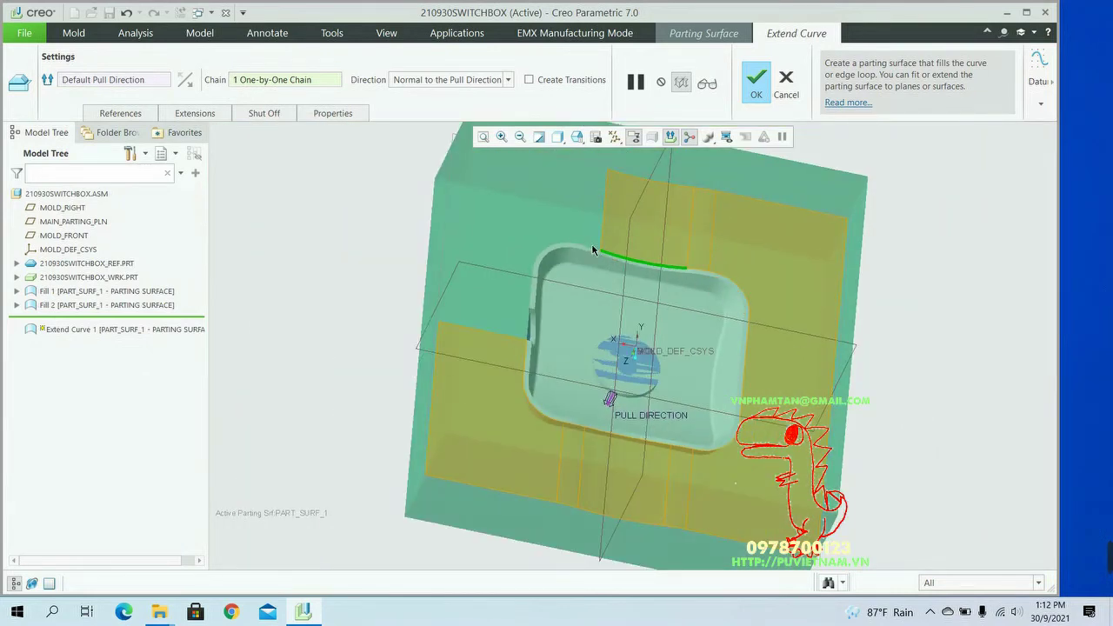
pyautogui.click(592, 252)
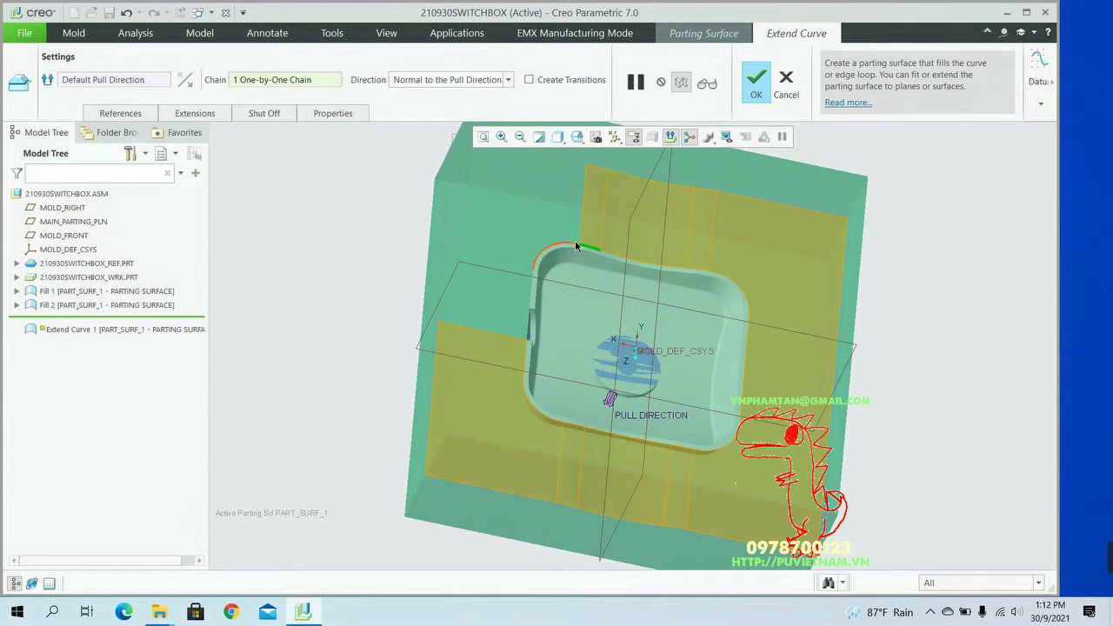
# - Add the upper corner arc on the notch side and the straight rim edge leading down to the notch to the chain
pyautogui.scroll(-3, 574, 248)
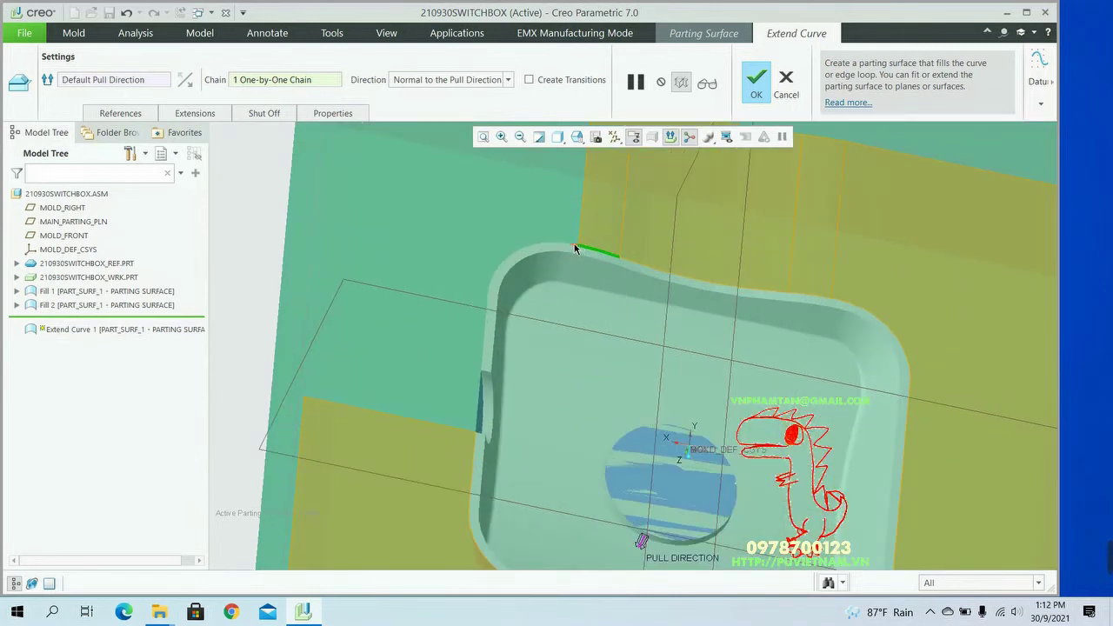
pyautogui.click(561, 242)
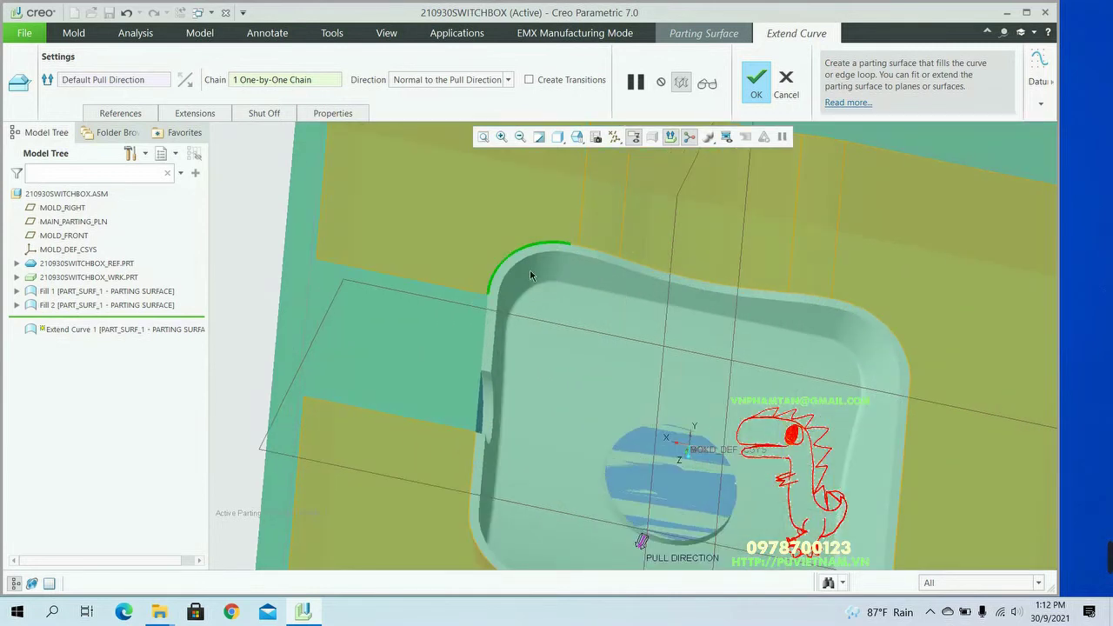
pyautogui.click(491, 314)
pyautogui.scroll(5, 487, 318)
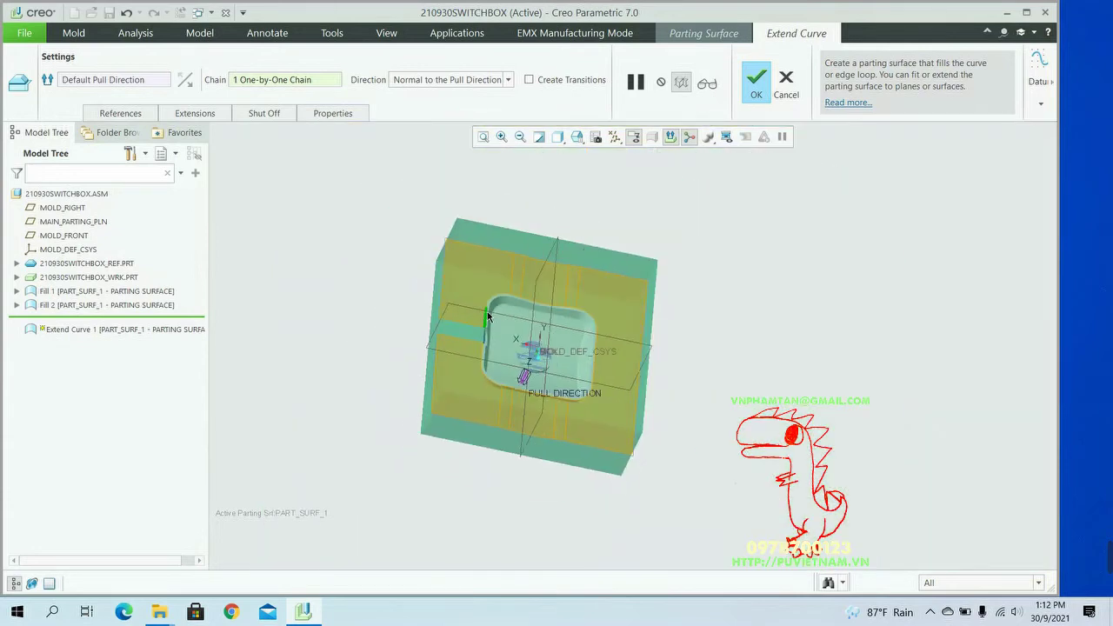
pyautogui.moveTo(729, 338); pyautogui.dragTo(735, 368, button='middle')
pyautogui.scroll(-5, 461, 357)
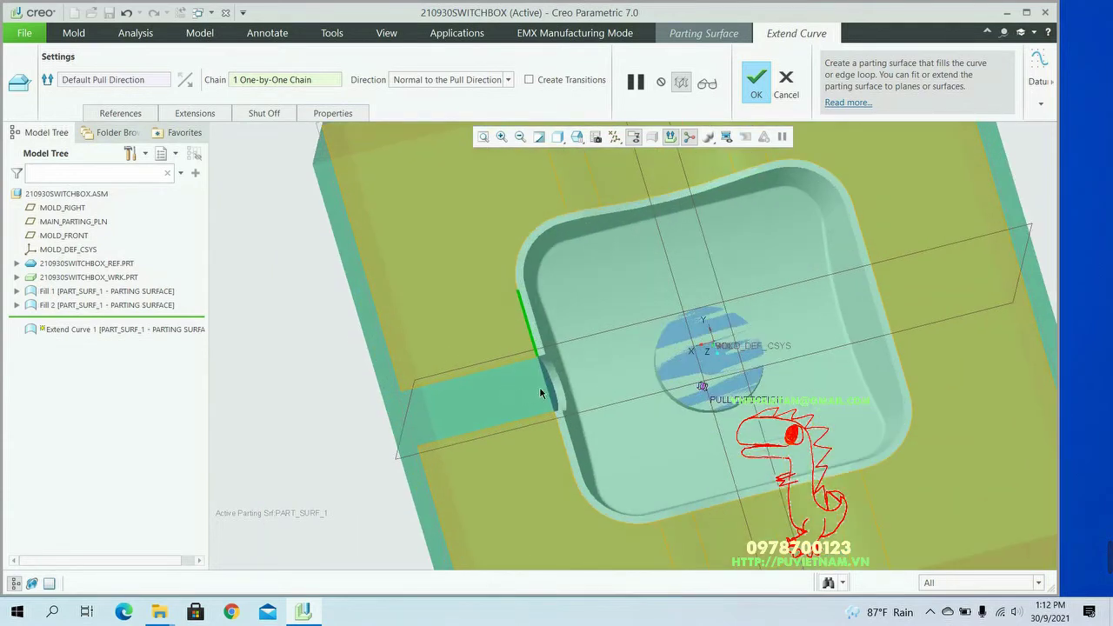
# - Complete the Extend Curve surface and hide the workpiece to expose the gap at the notch
pyautogui.scroll(4, 550, 394)
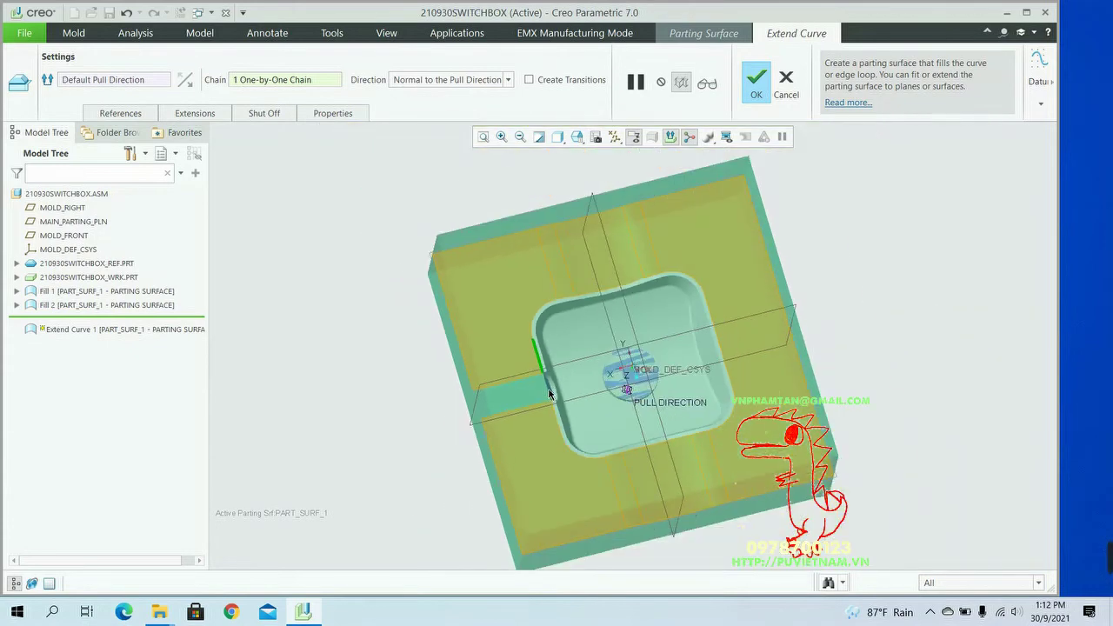
pyautogui.click(756, 83)
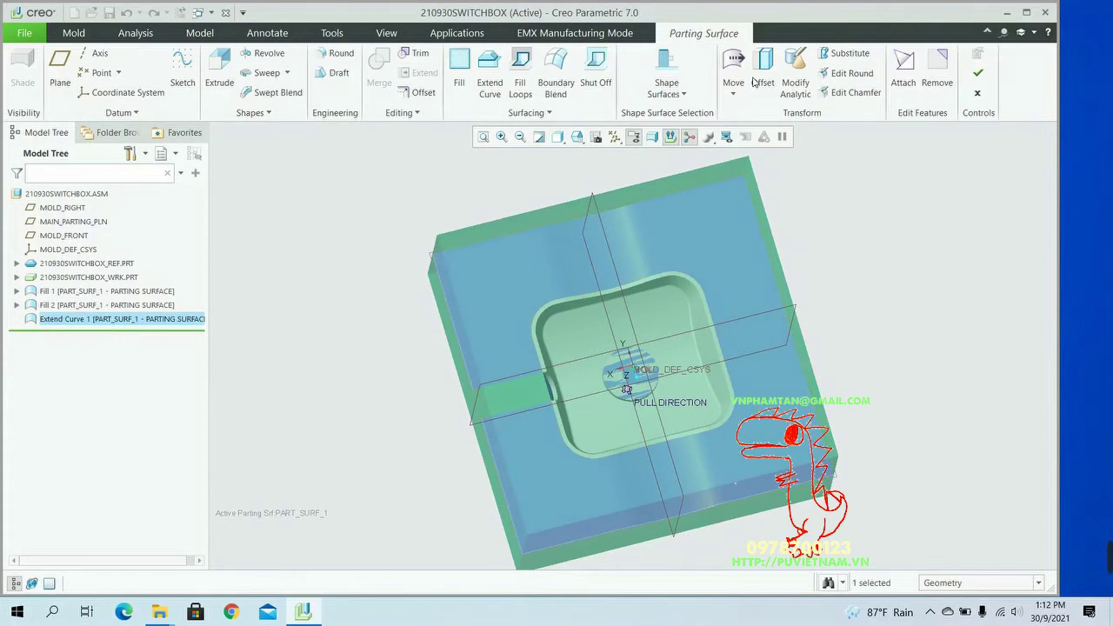
pyautogui.moveTo(968, 175); pyautogui.dragTo(856, 241, button='middle')
pyautogui.scroll(-5, 572, 365)
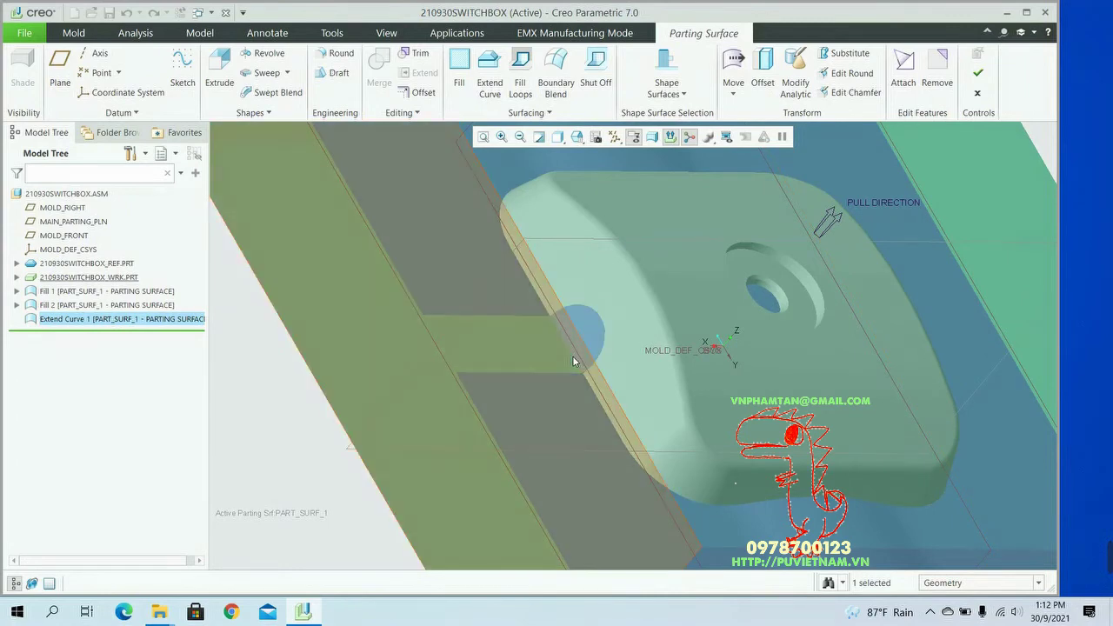
pyautogui.scroll(-5, 573, 357)
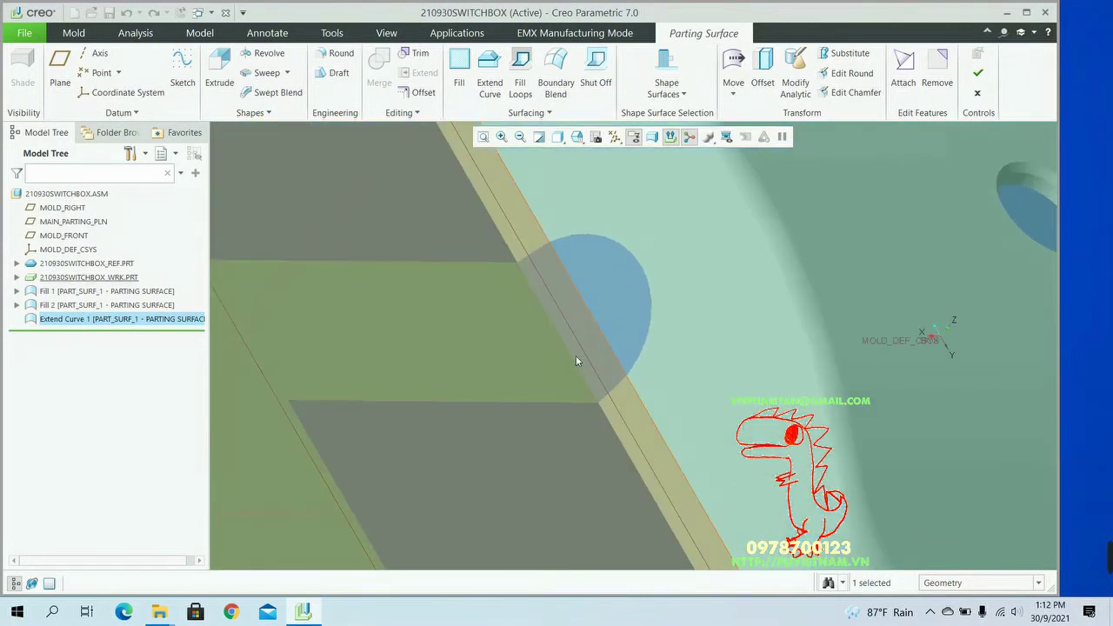
pyautogui.click(574, 356)
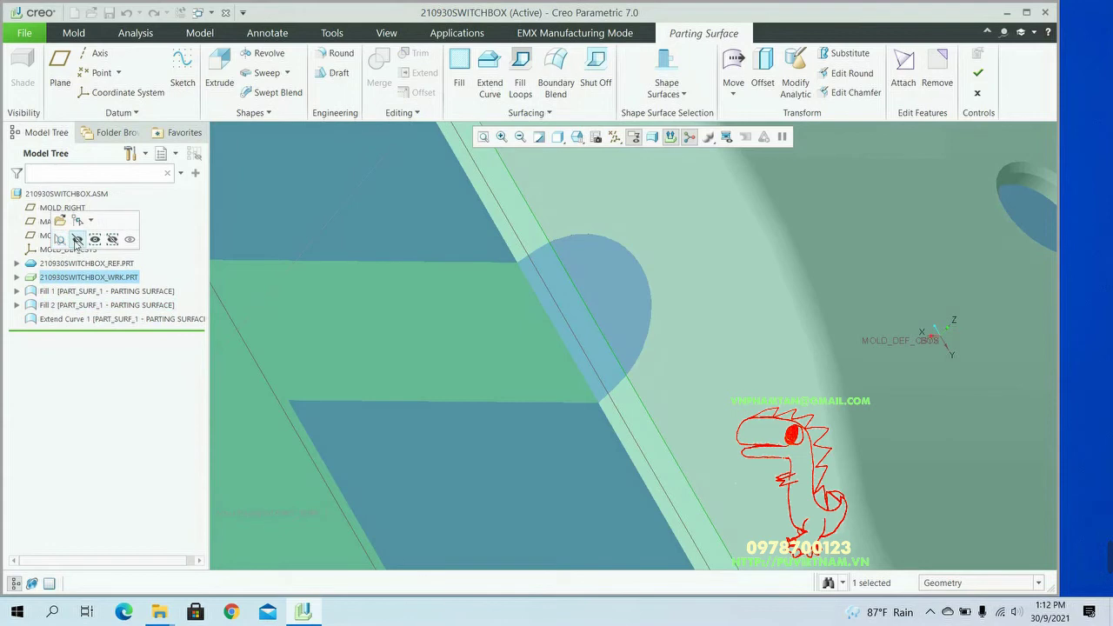
pyautogui.click(76, 242)
# - Start a Sweep along the notch fill's straight edge, with the section Normal To Projection and MAIN_PARTING_PLN as direction reference
pyautogui.click(569, 347)
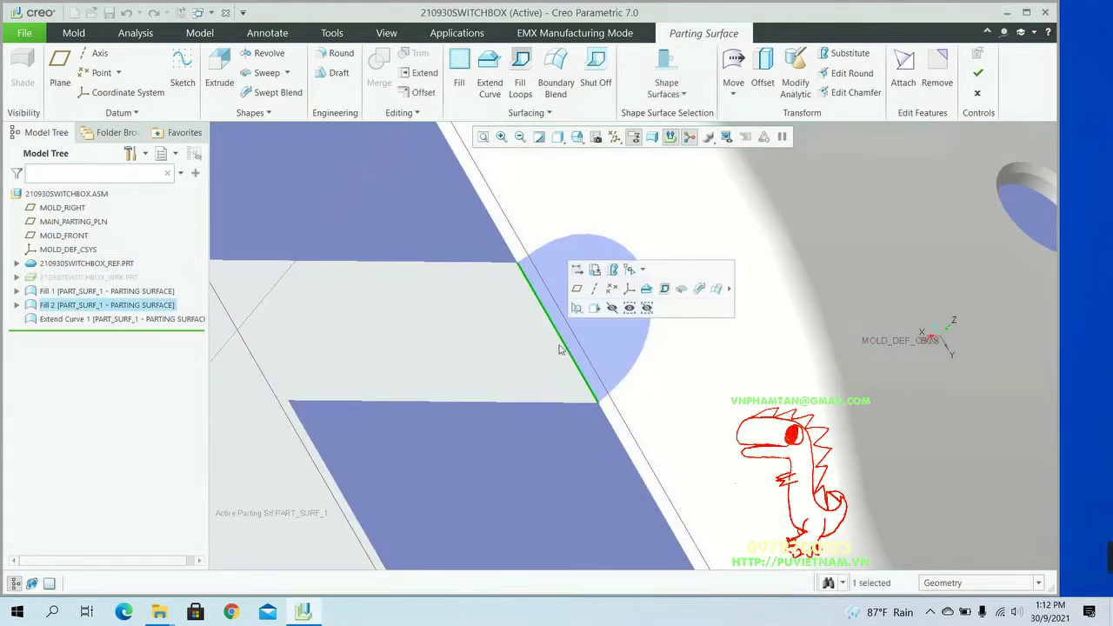
pyautogui.click(261, 73)
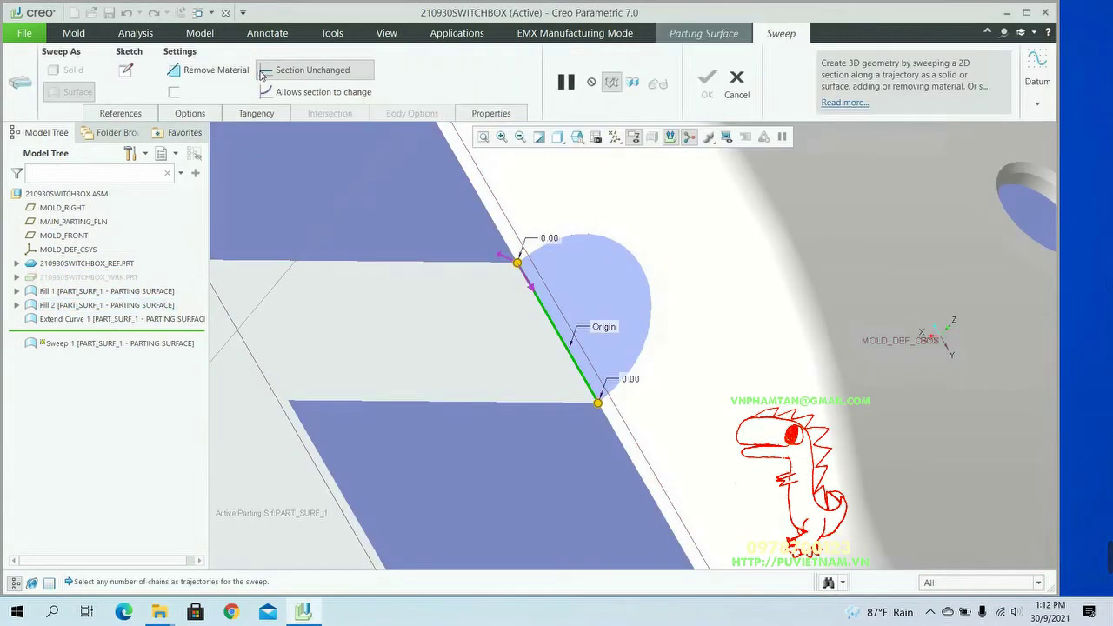
pyautogui.click(122, 113)
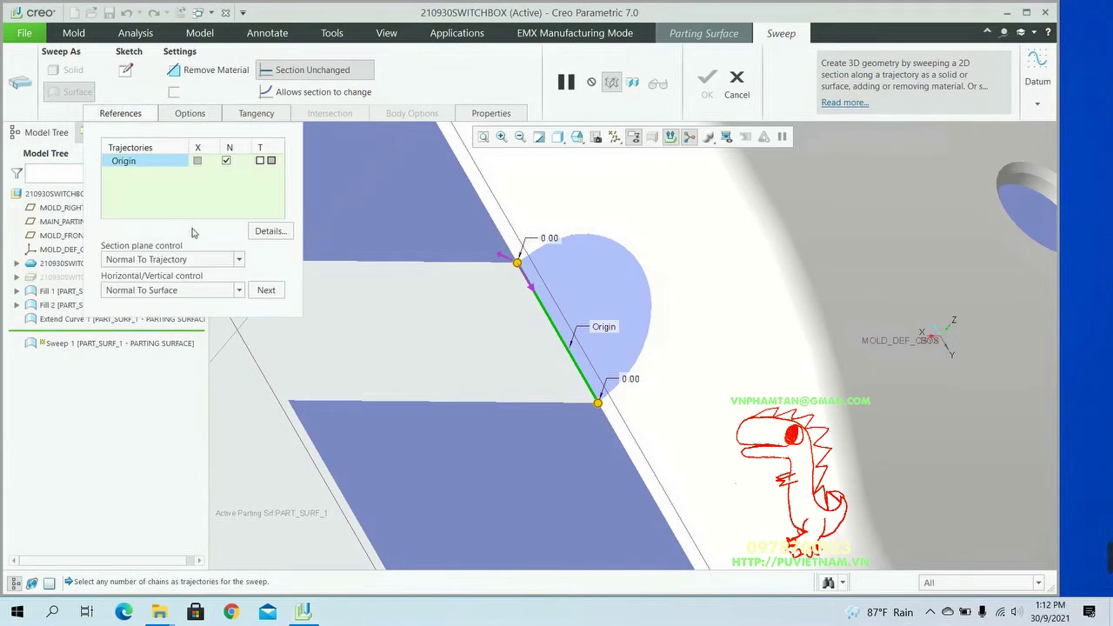
pyautogui.click(206, 259)
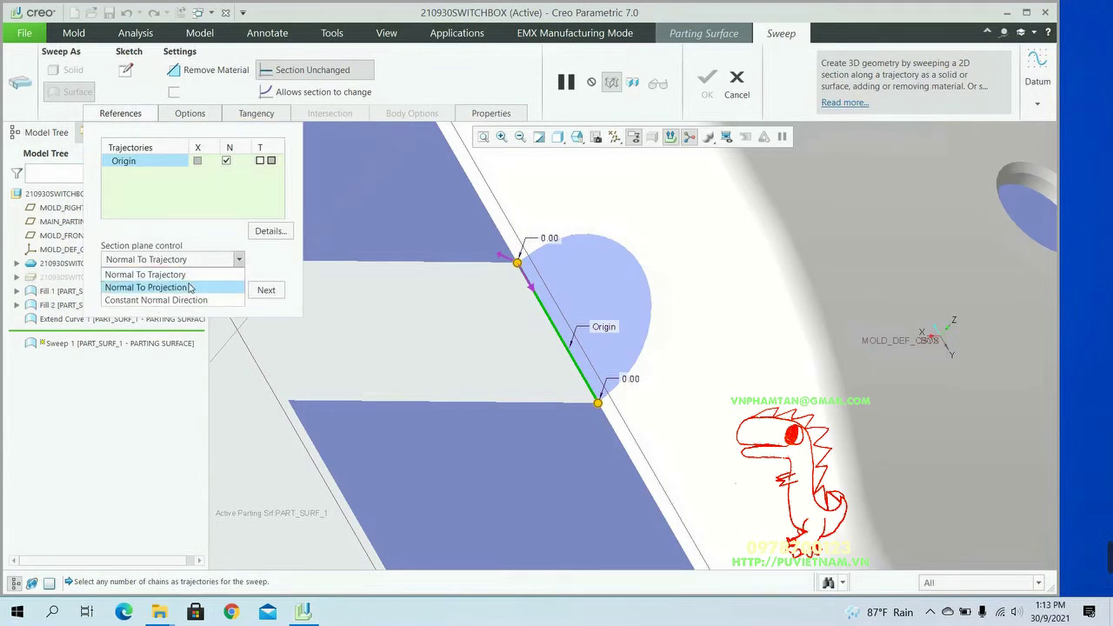
pyautogui.click(190, 288)
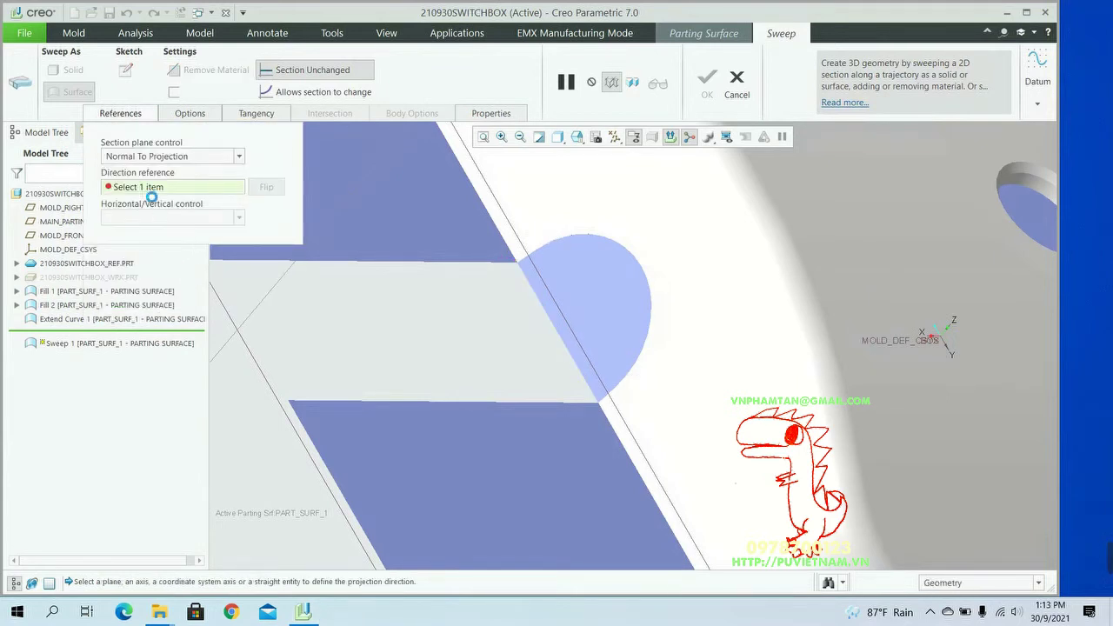
pyautogui.click(74, 228)
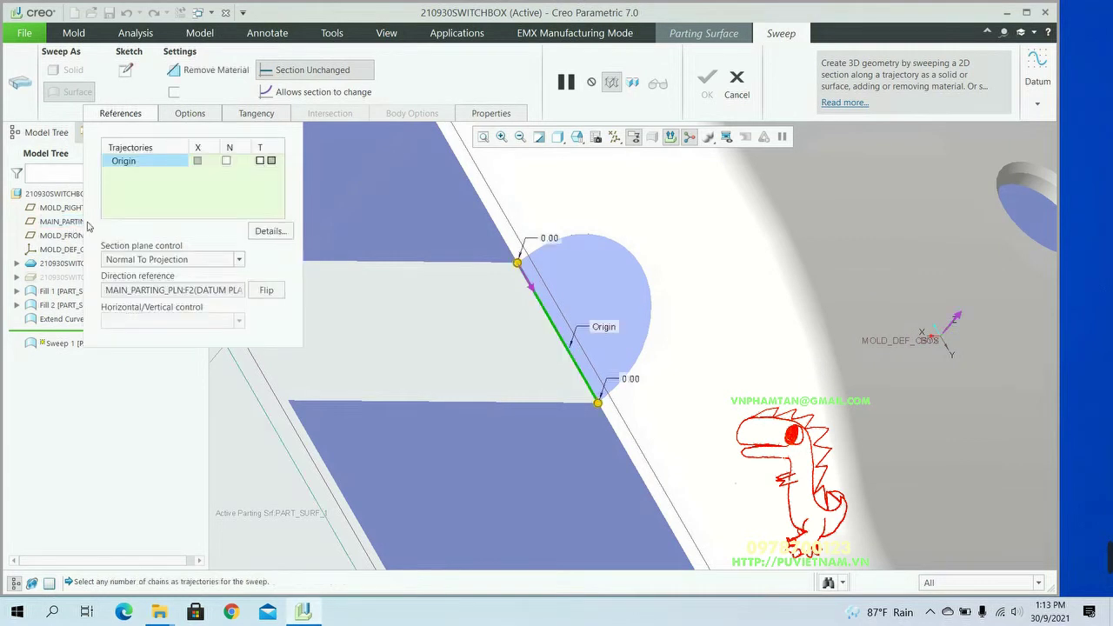
# - Sketch the sweep section as a horizontal line from the trajectory start outward to the workpiece side and complete the surface
pyautogui.click(128, 80)
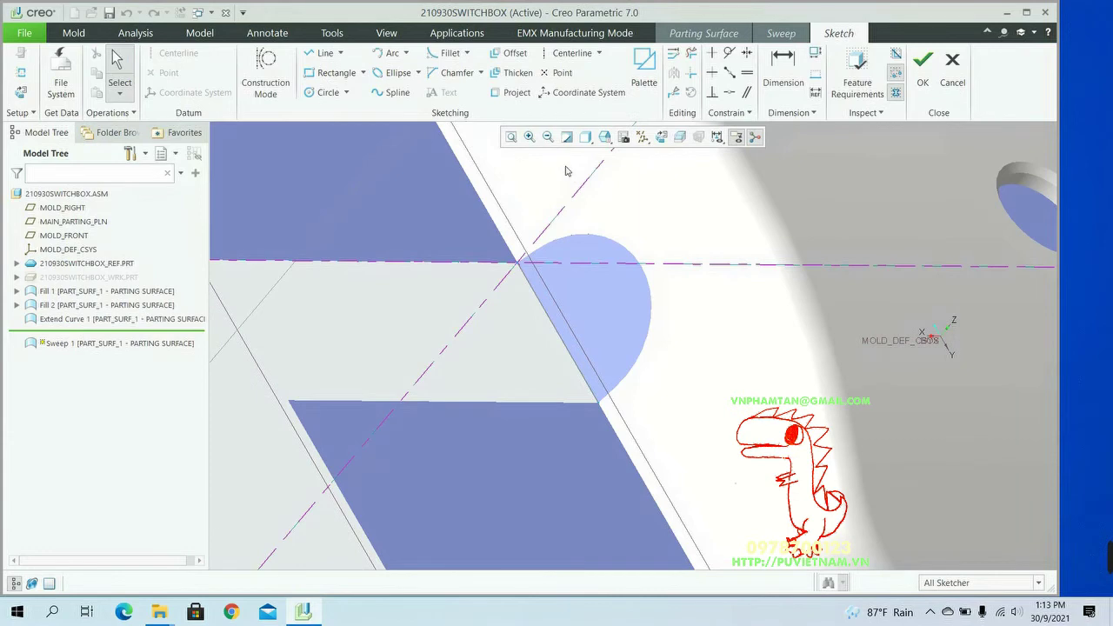
pyautogui.click(662, 136)
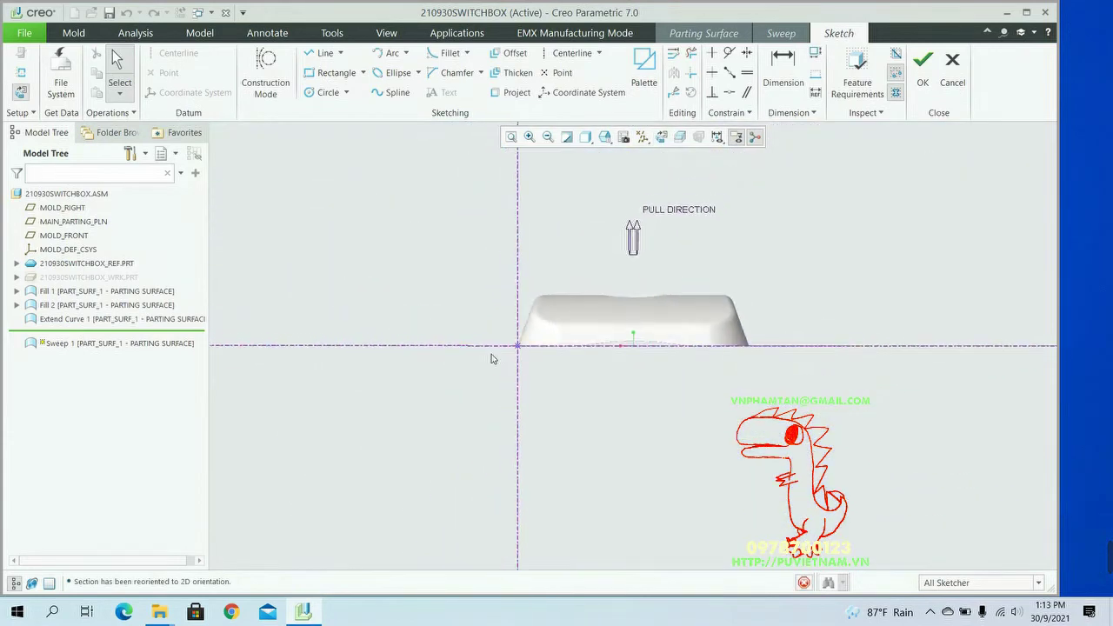
pyautogui.click(320, 53)
pyautogui.click(518, 346)
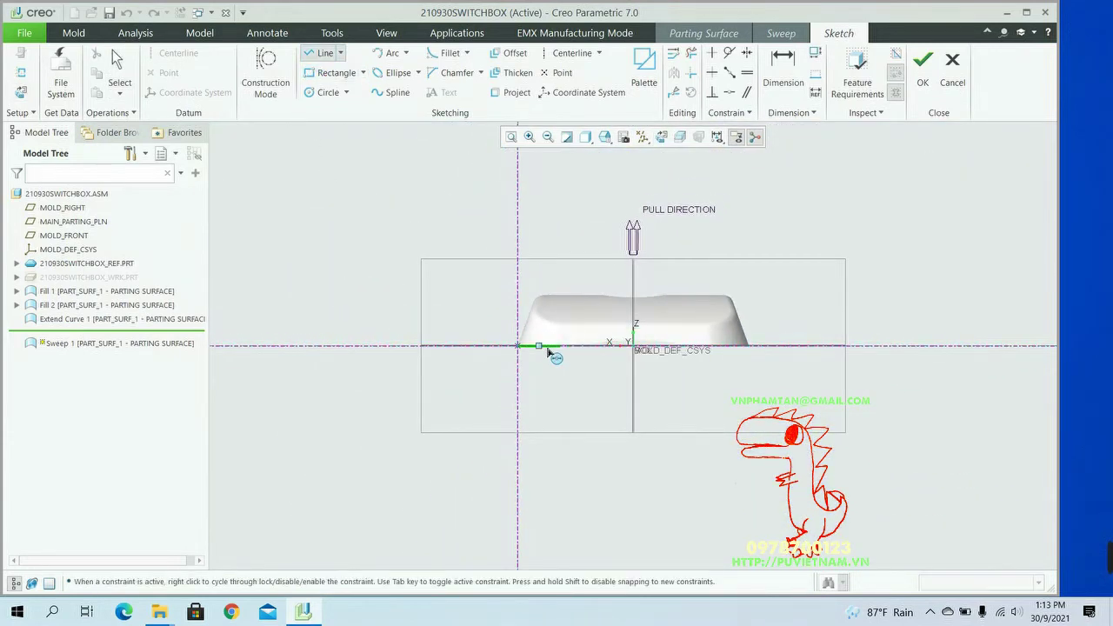
pyautogui.click(423, 350)
pyautogui.click(923, 65)
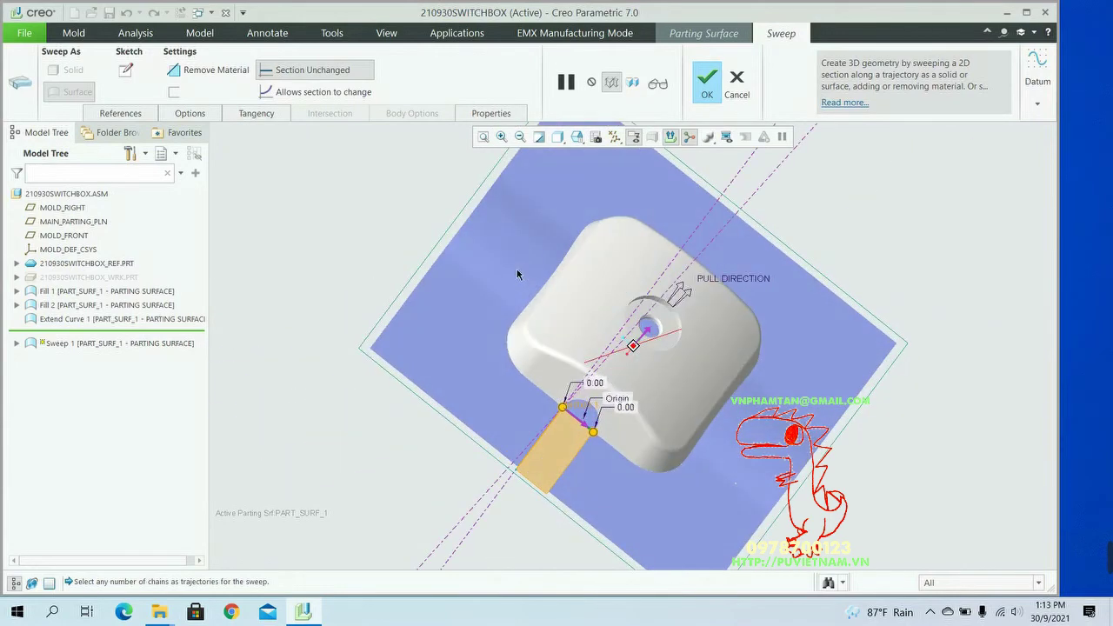
pyautogui.click(704, 82)
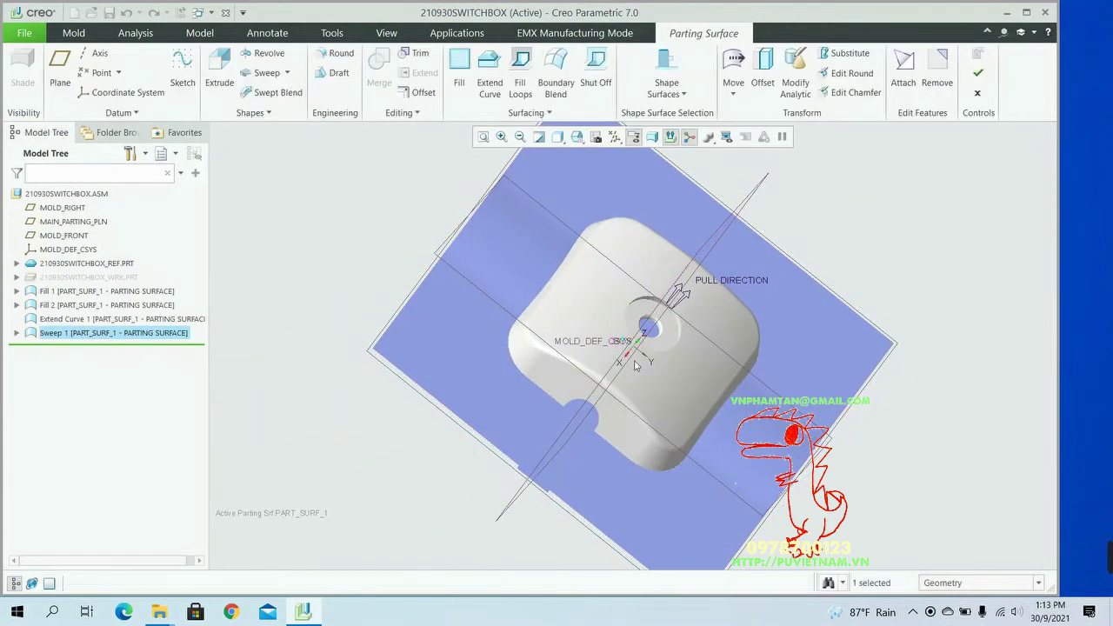
# - Merge the Extend Curve surface with the swept surface that bridges the gap at the notch
pyautogui.click(530, 415)
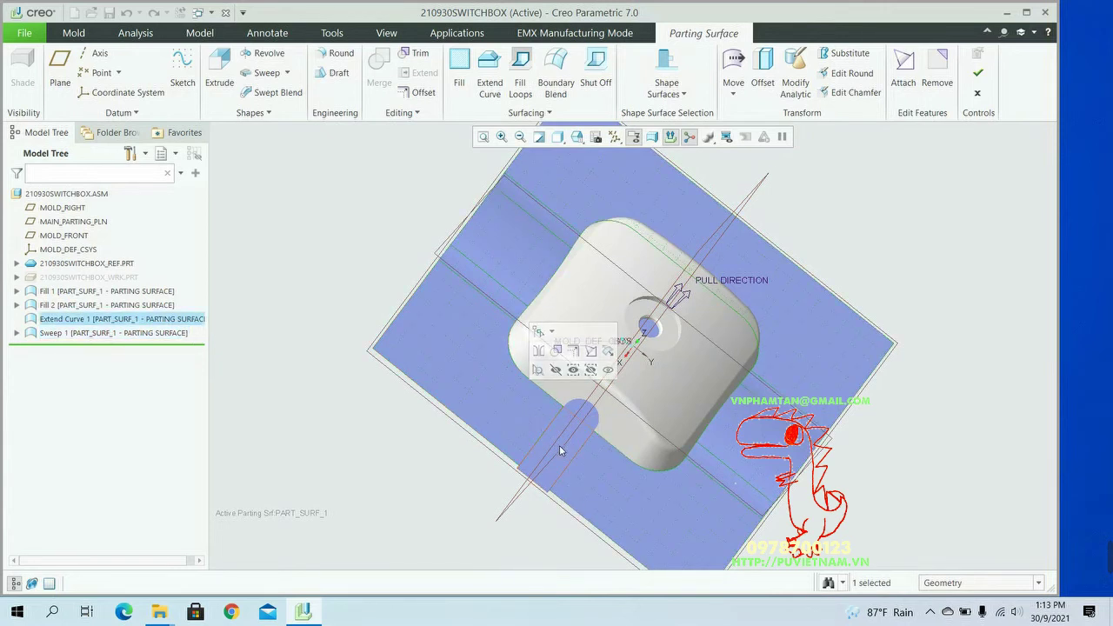
pyautogui.keyDown('ctrl'); pyautogui.click(581, 438); pyautogui.keyUp('ctrl')
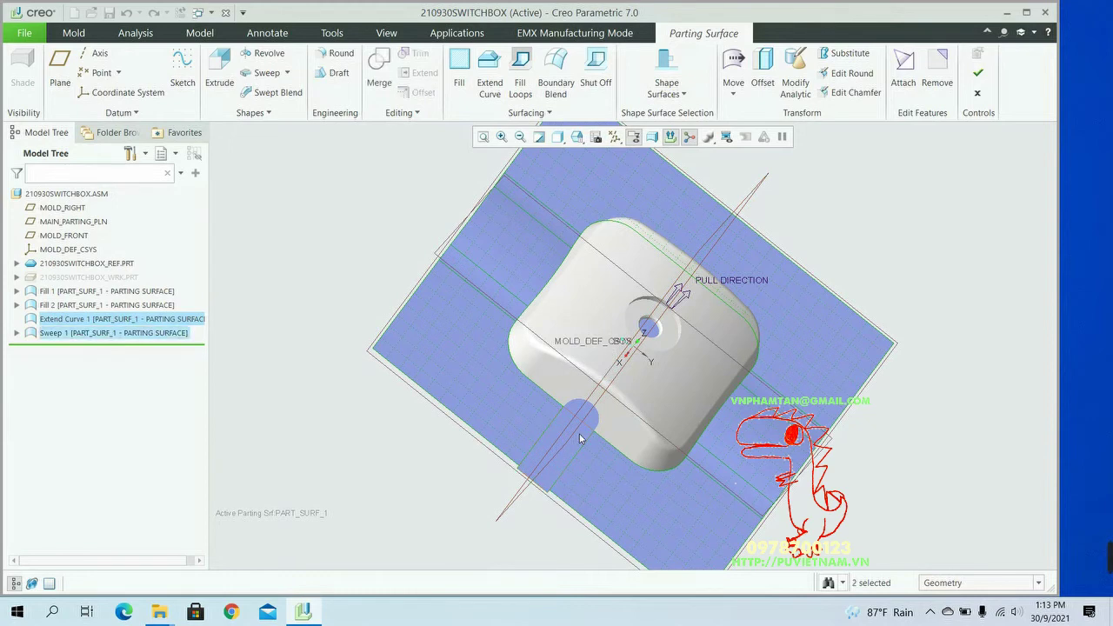
pyautogui.click(378, 87)
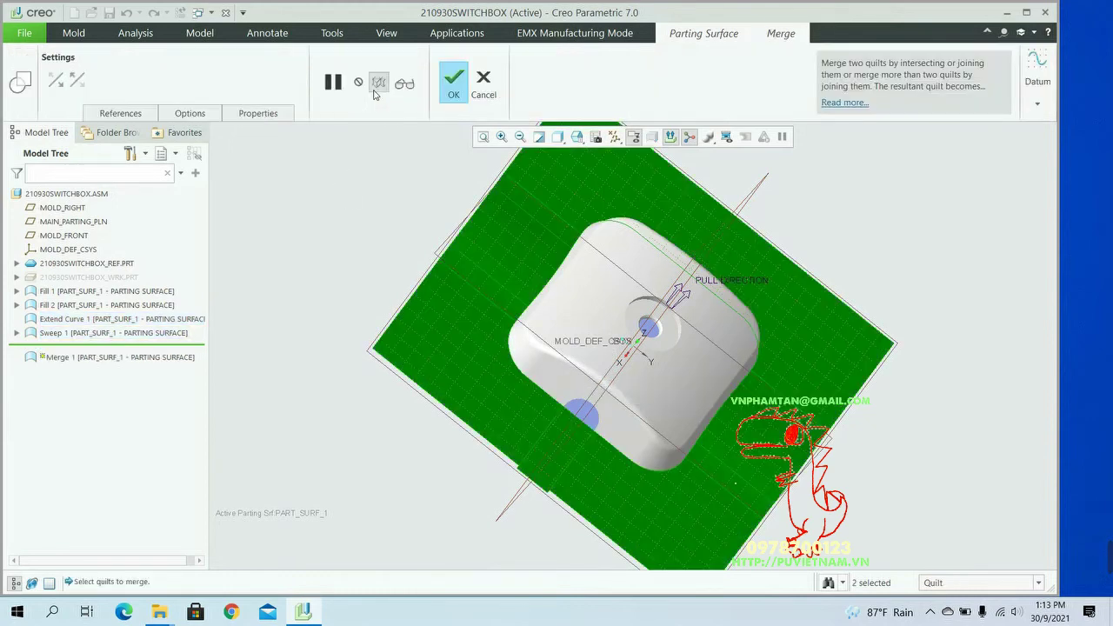
pyautogui.click(450, 83)
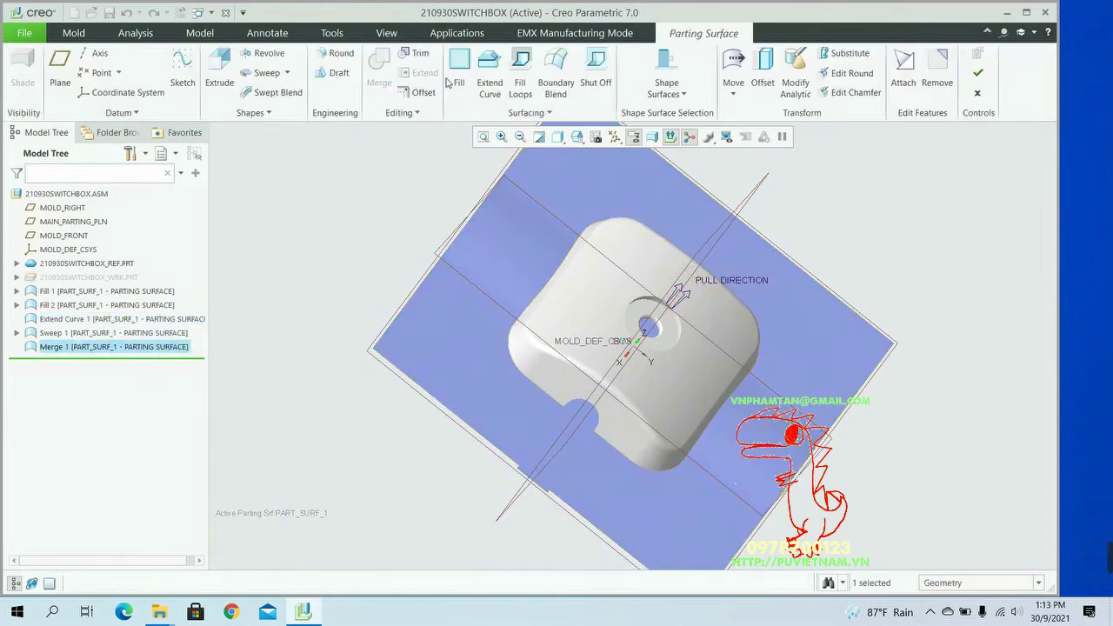
# - Merge the notch fill surface with the combined outer parting surface
pyautogui.click(574, 409)
pyautogui.scroll(-3, 574, 404)
pyautogui.scroll(4, 574, 405)
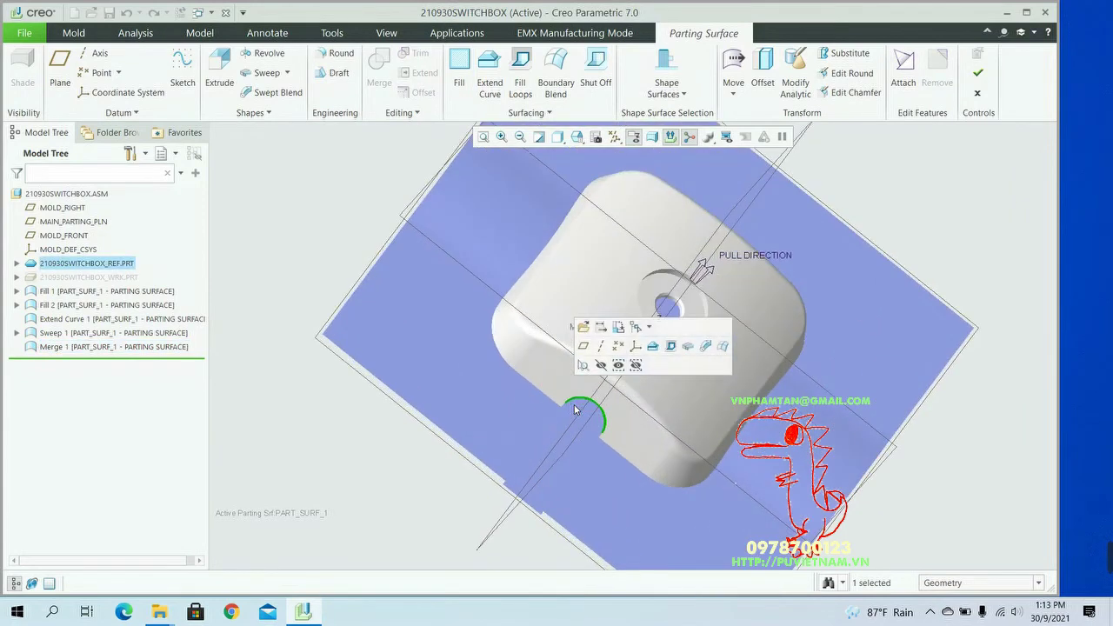
pyautogui.scroll(4, 575, 431)
pyautogui.click(608, 409)
pyautogui.keyDown('ctrl'); pyautogui.click(440, 408); pyautogui.keyUp('ctrl')
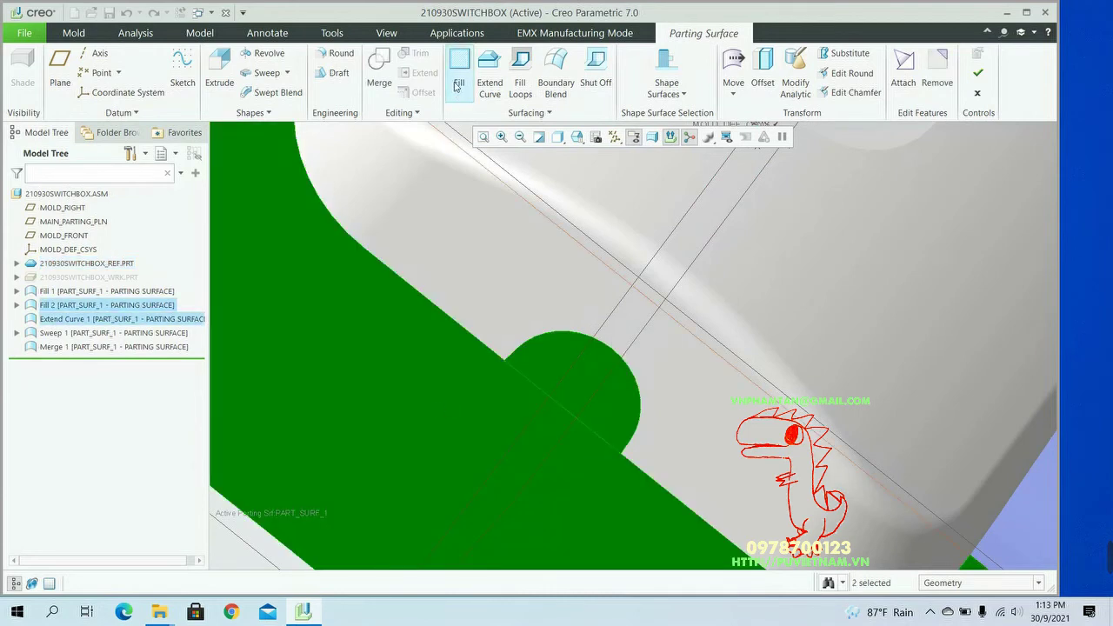
pyautogui.click(377, 85)
pyautogui.click(454, 80)
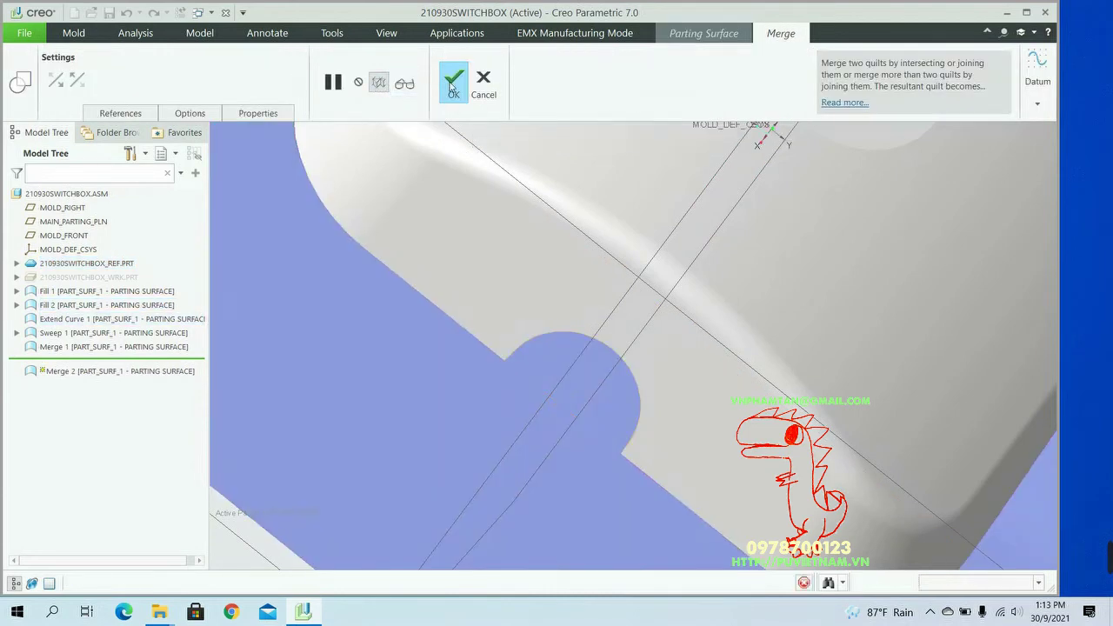
# - Show the hidden workpiece again, check the surface inside it and complete the parting surface
pyautogui.hotkey('ctrl', 'd')
pyautogui.moveTo(518, 292); pyautogui.dragTo(746, 265, button='middle')
pyautogui.moveTo(783, 197); pyautogui.dragTo(875, 263, button='middle')
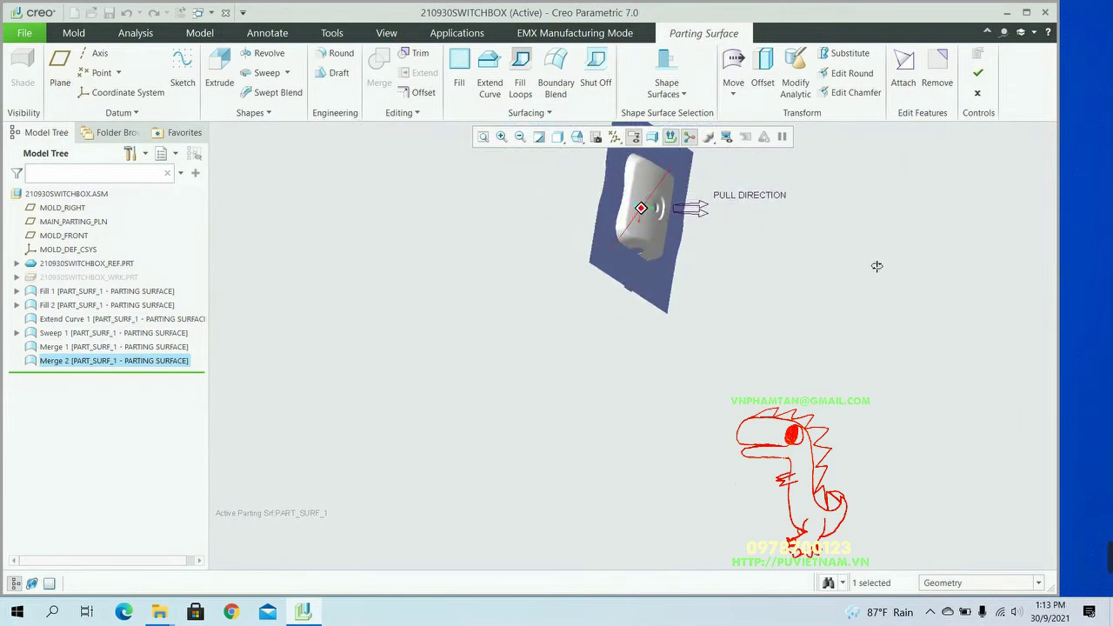
pyautogui.click(122, 279)
pyautogui.click(143, 245)
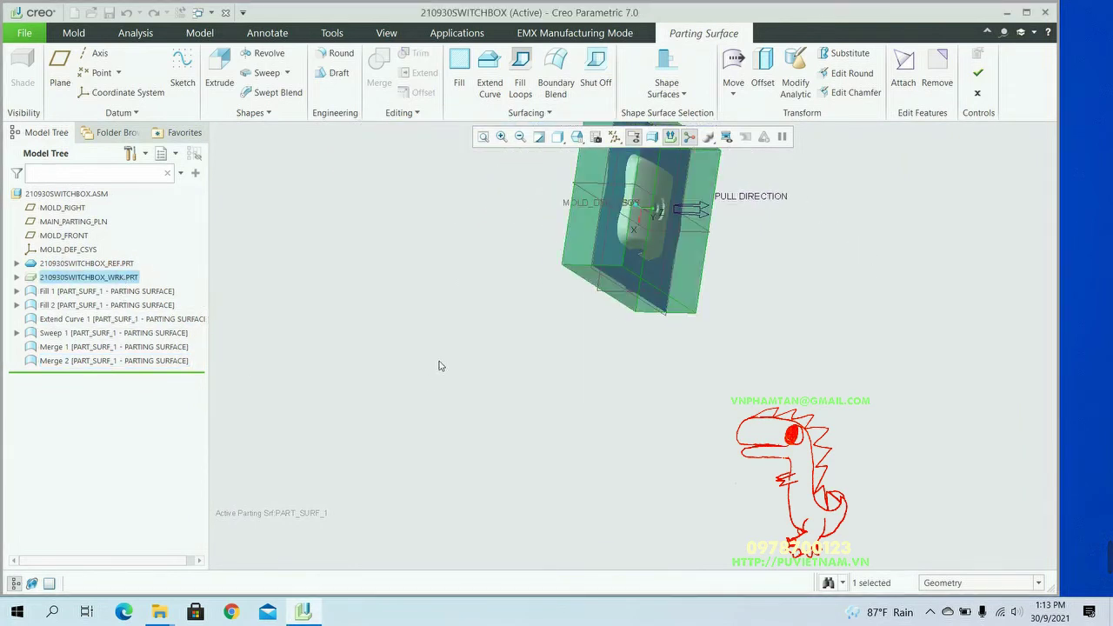
pyautogui.scroll(2, 439, 365)
pyautogui.moveTo(422, 293); pyautogui.dragTo(496, 218, button='middle')
pyautogui.scroll(-2, 452, 220)
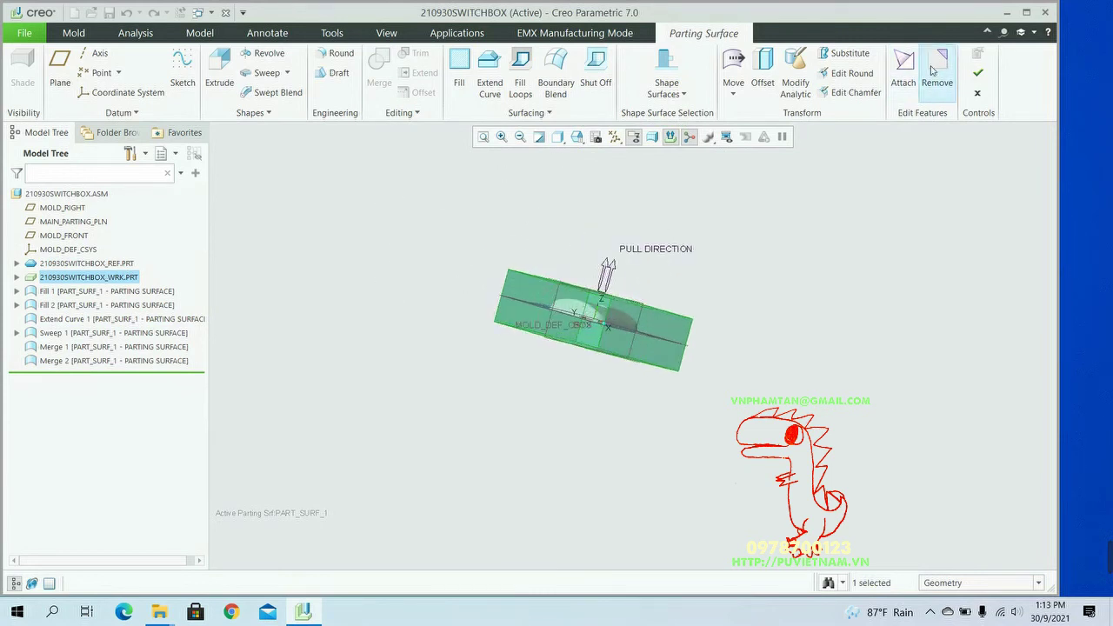
pyautogui.click(977, 73)
# - Create a Refpart Cutout that removes the reference part from the workpiece
pyautogui.moveTo(783, 277); pyautogui.dragTo(919, 361, button='middle')
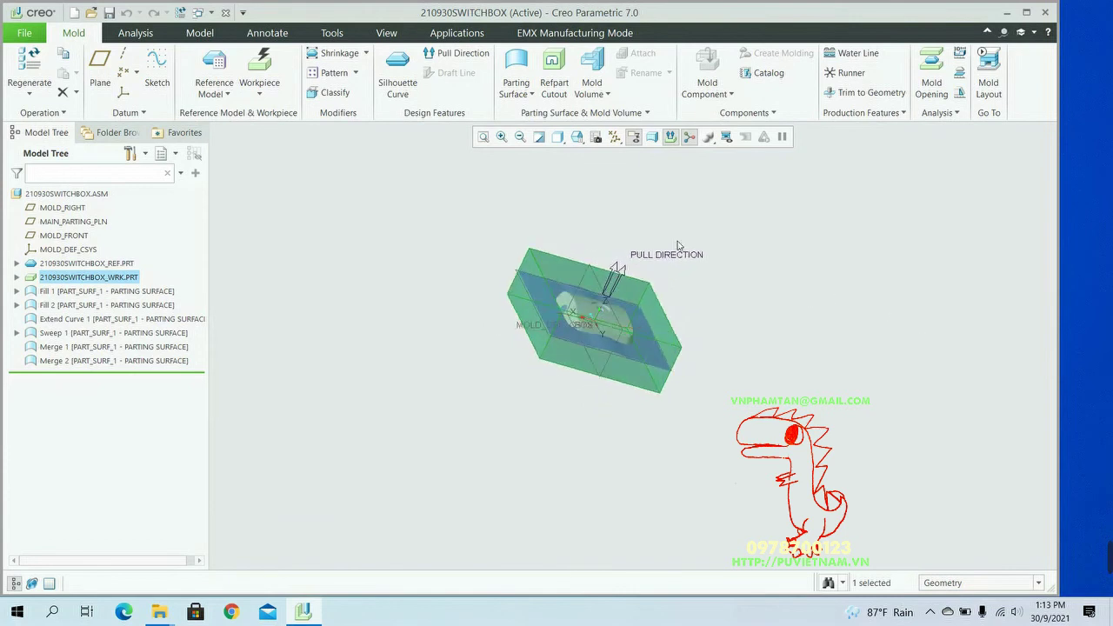
pyautogui.click(554, 74)
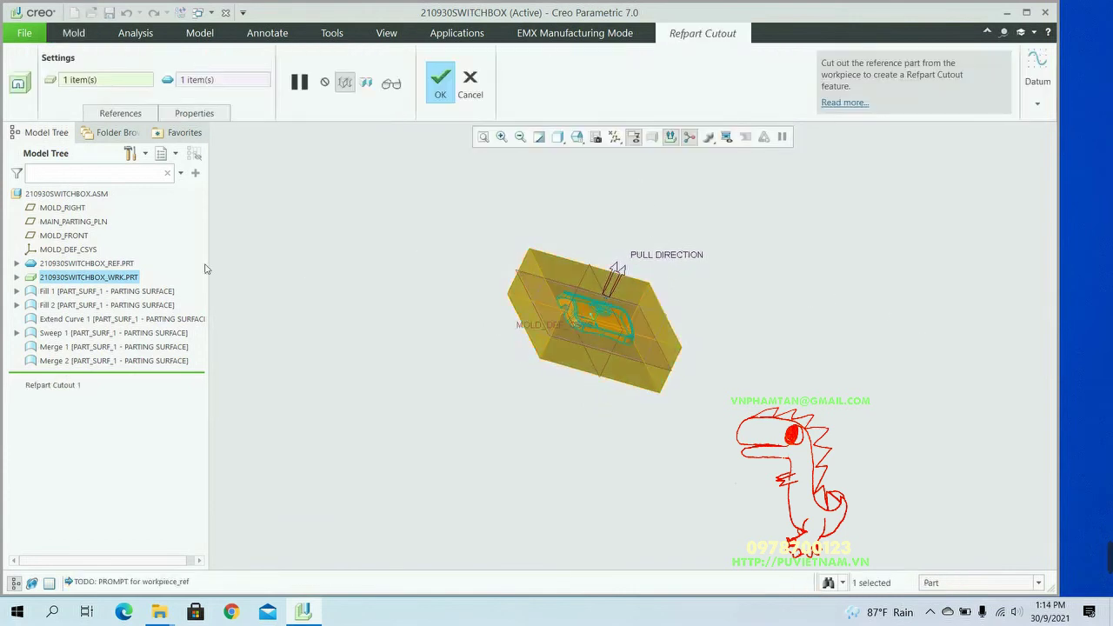
pyautogui.click(441, 83)
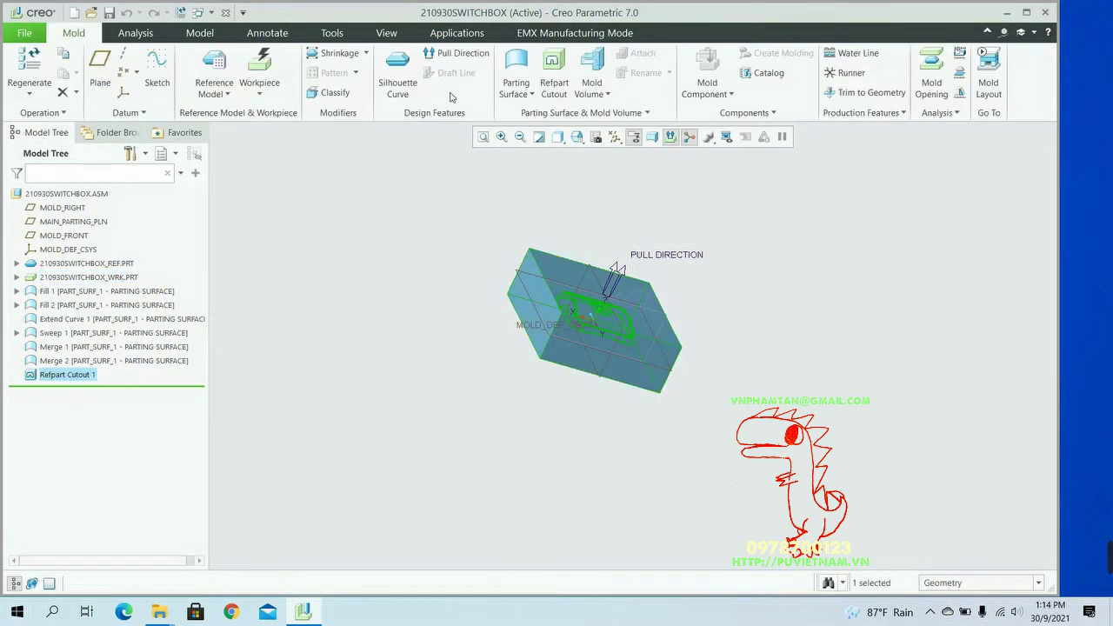
# - Split the cut workpiece volume using the merged outer parting surface and the inner fill surface as the splitting surfaces
pyautogui.click(594, 89)
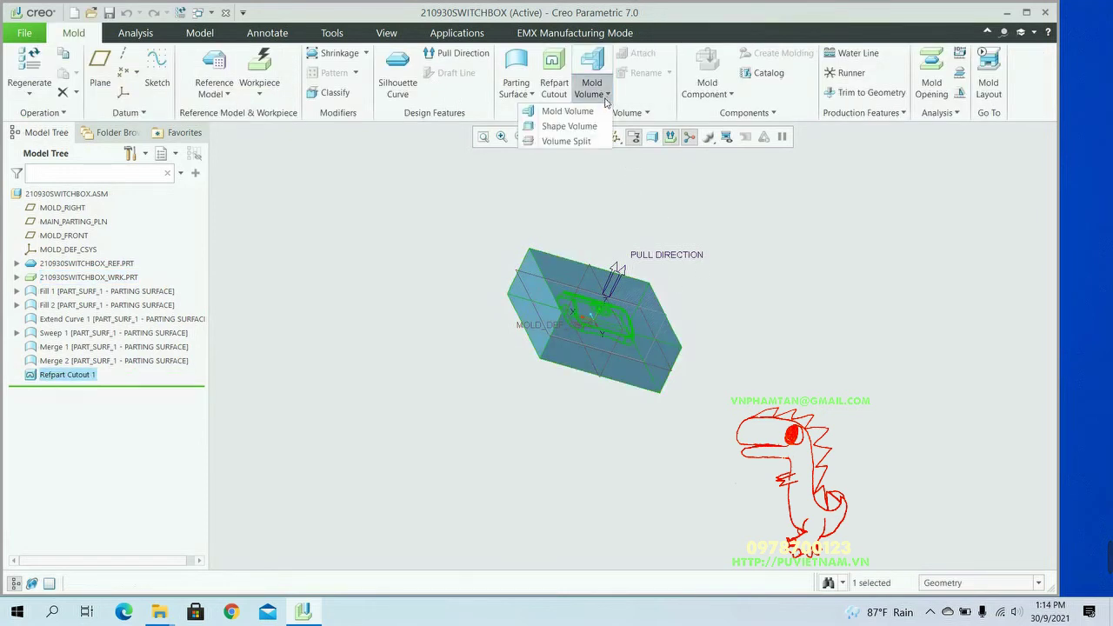
pyautogui.click(581, 142)
pyautogui.scroll(-2, 455, 297)
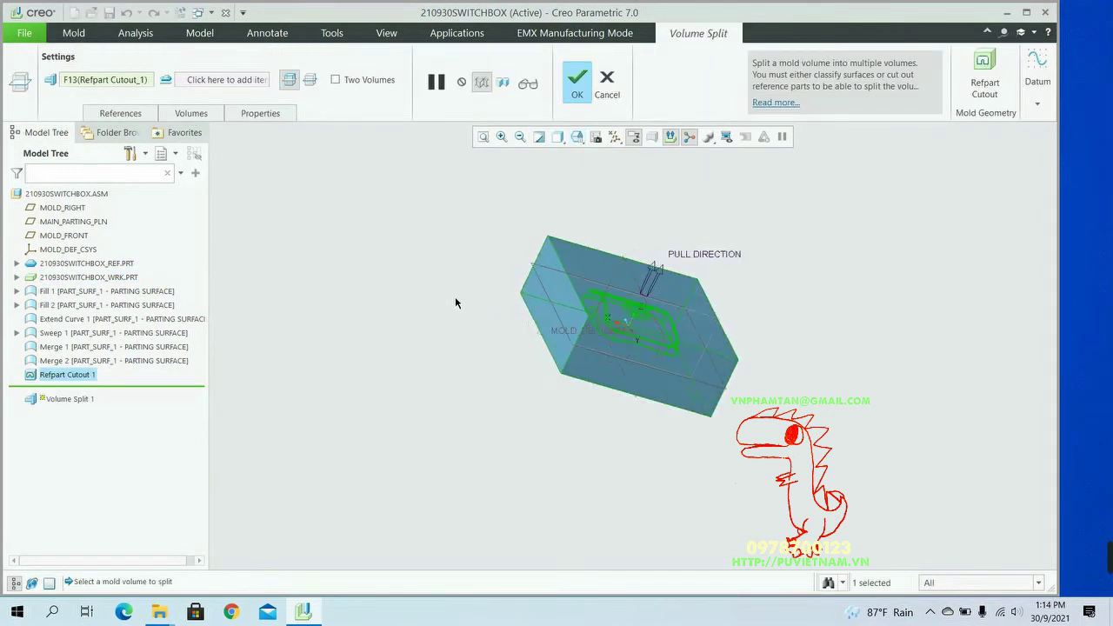
pyautogui.click(206, 81)
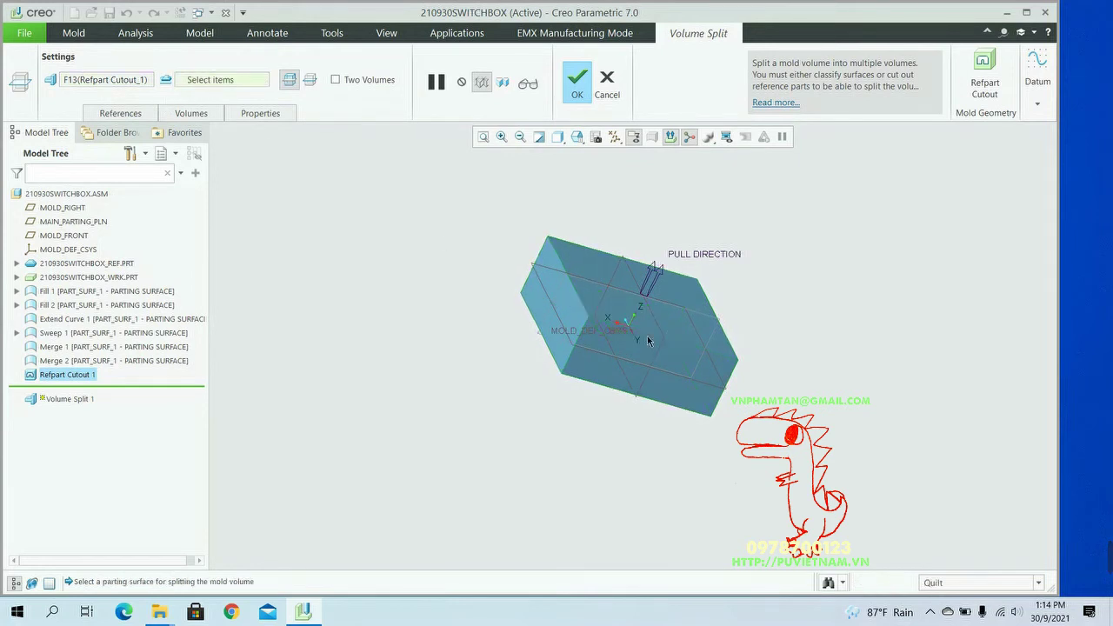
pyautogui.moveTo(912, 418); pyautogui.dragTo(557, 343, button='middle')
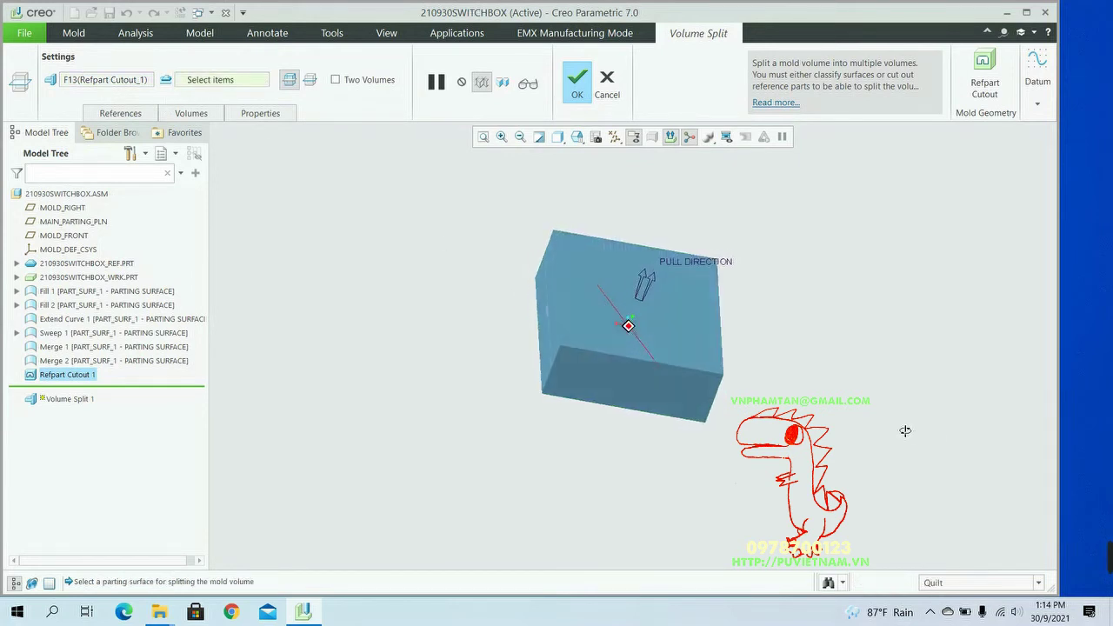
pyautogui.click(557, 344)
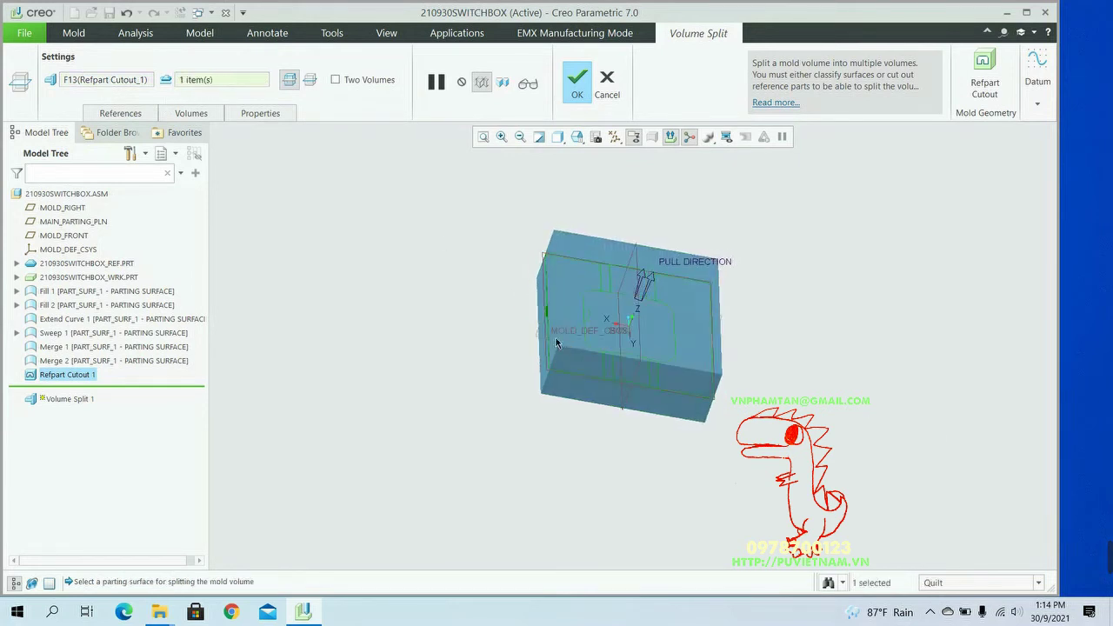
pyautogui.keyDown('ctrl'); pyautogui.click(640, 323); pyautogui.keyUp('ctrl')
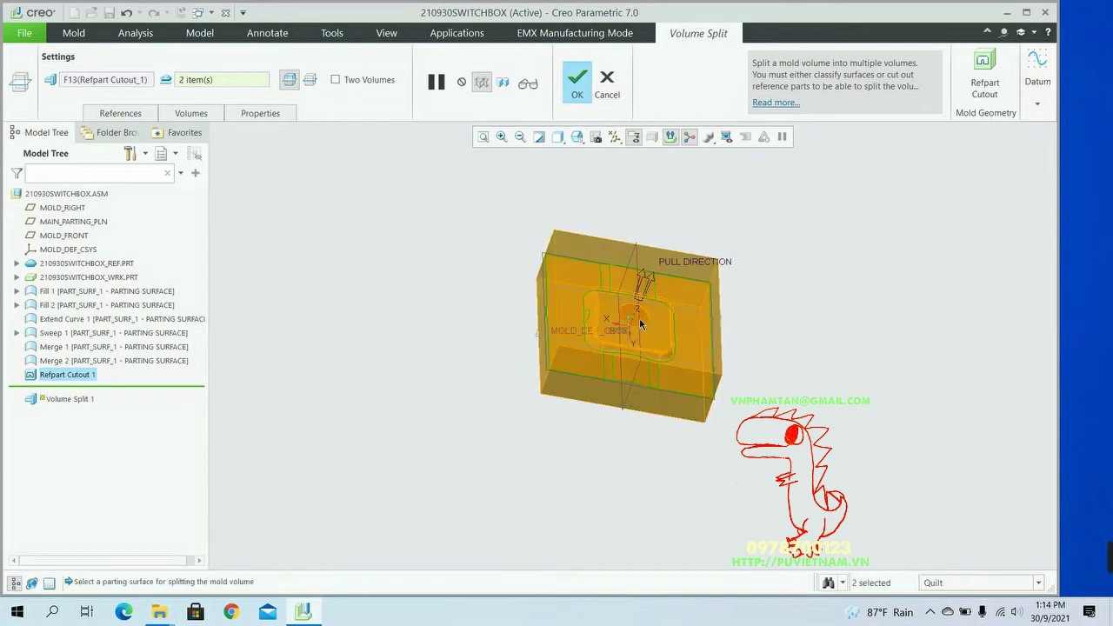
pyautogui.click(576, 81)
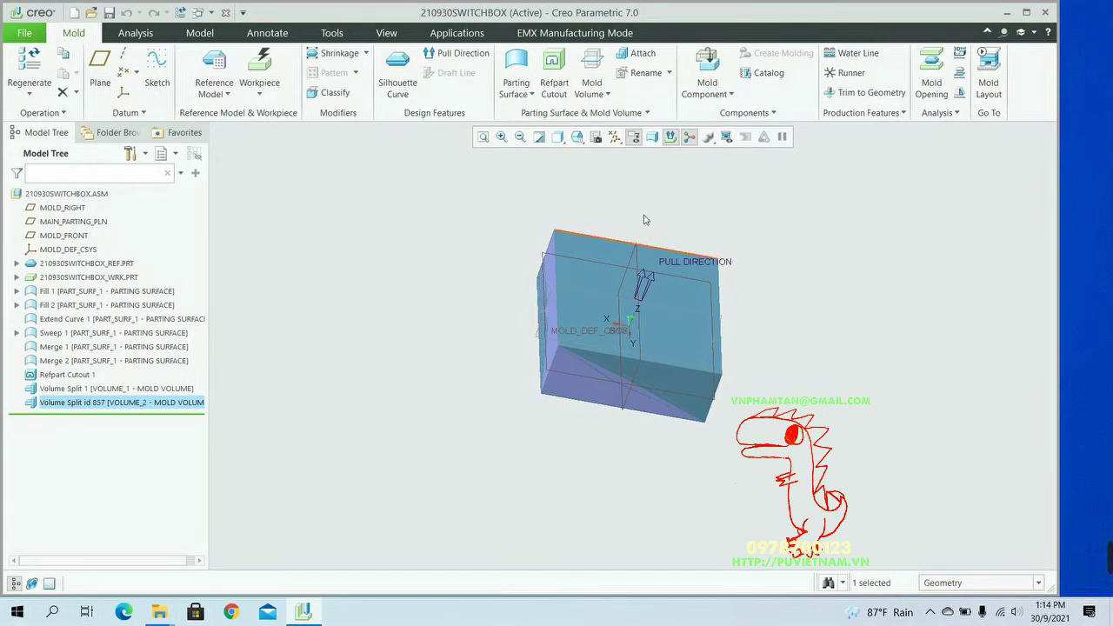
# - Create mold components from VOLUME_1 and VOLUME_2, accepting the suggested alternate part names
pyautogui.click(706, 60)
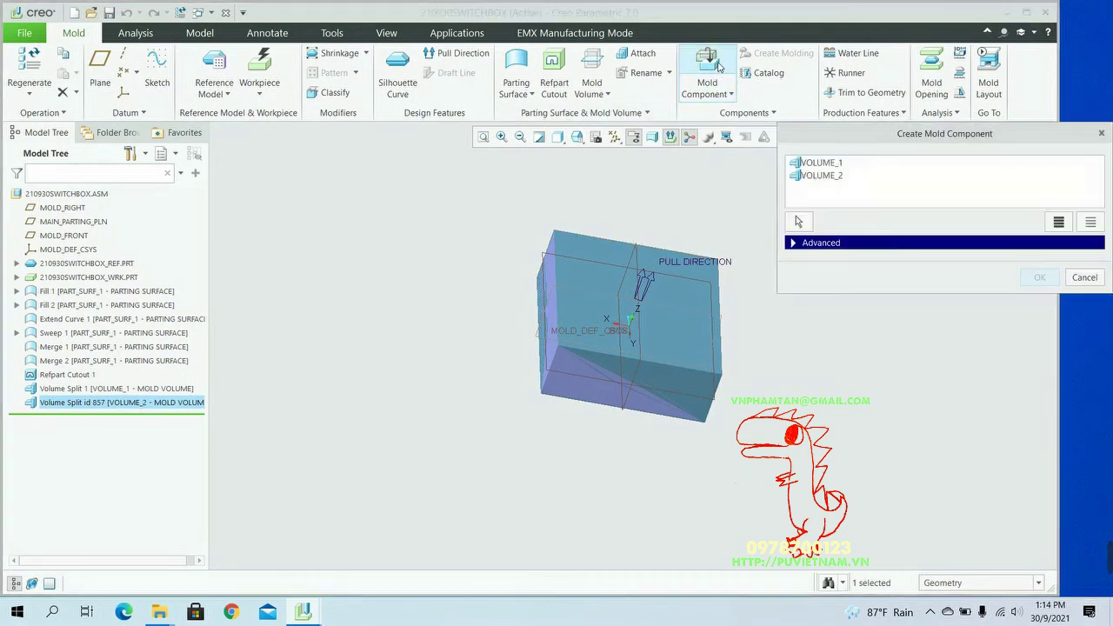
pyautogui.click(831, 165)
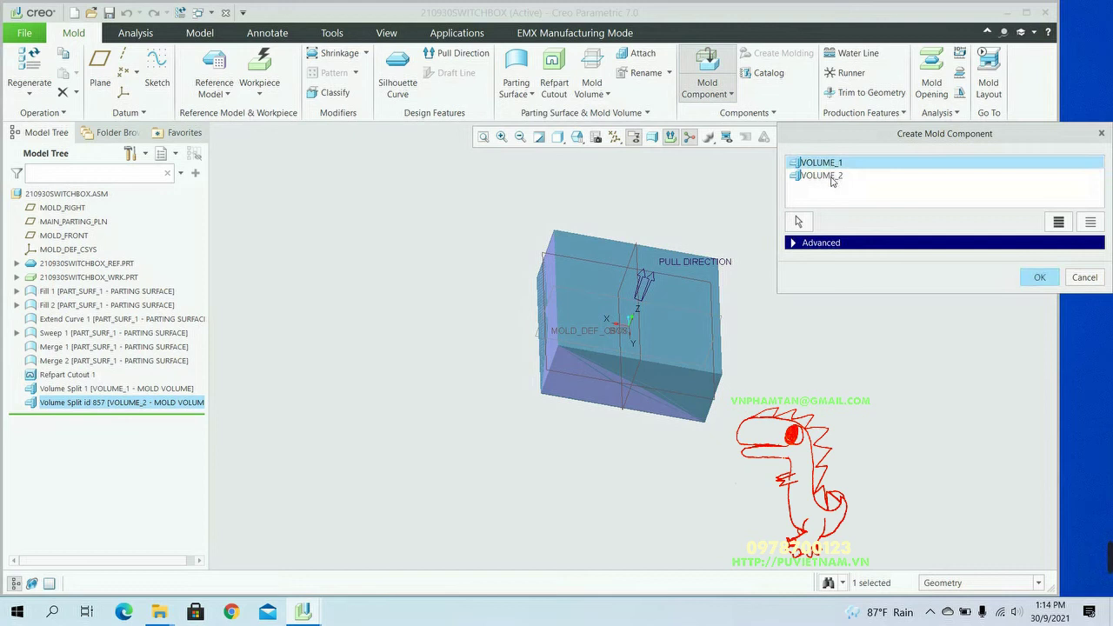
pyautogui.keyDown('shift'); pyautogui.click(831, 176); pyautogui.keyUp('shift')
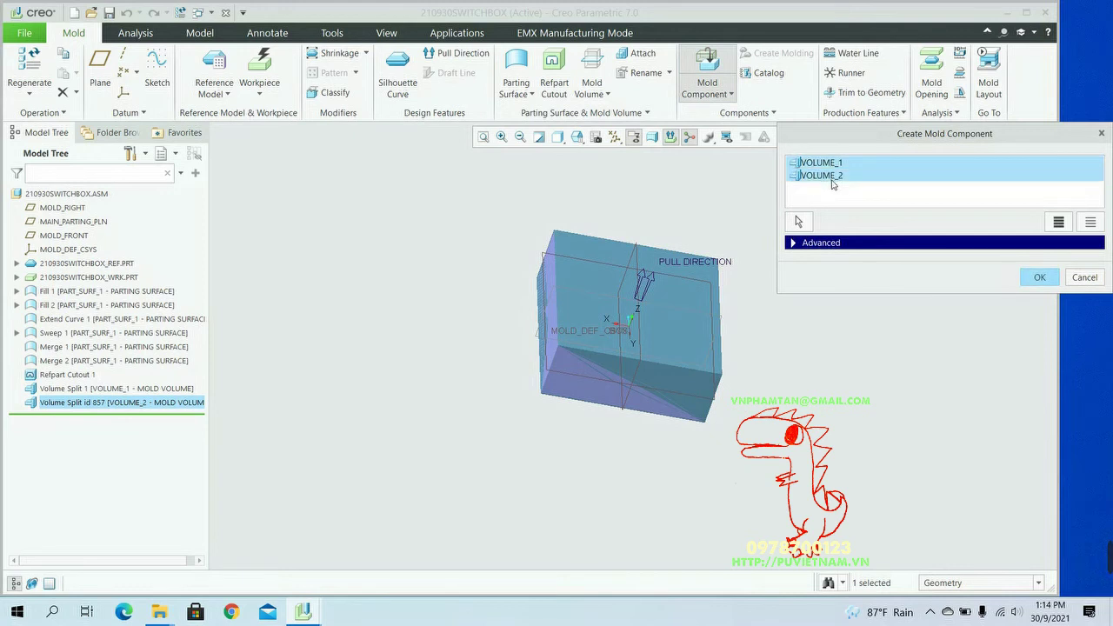
pyautogui.click(1035, 278)
pyautogui.click(765, 150)
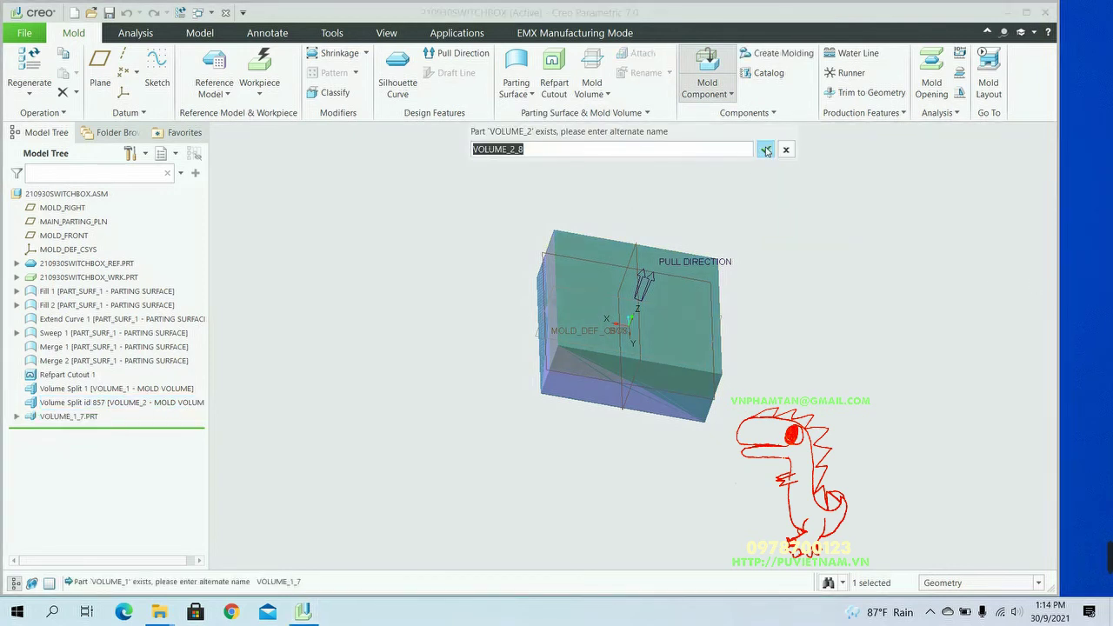
pyautogui.click(765, 150)
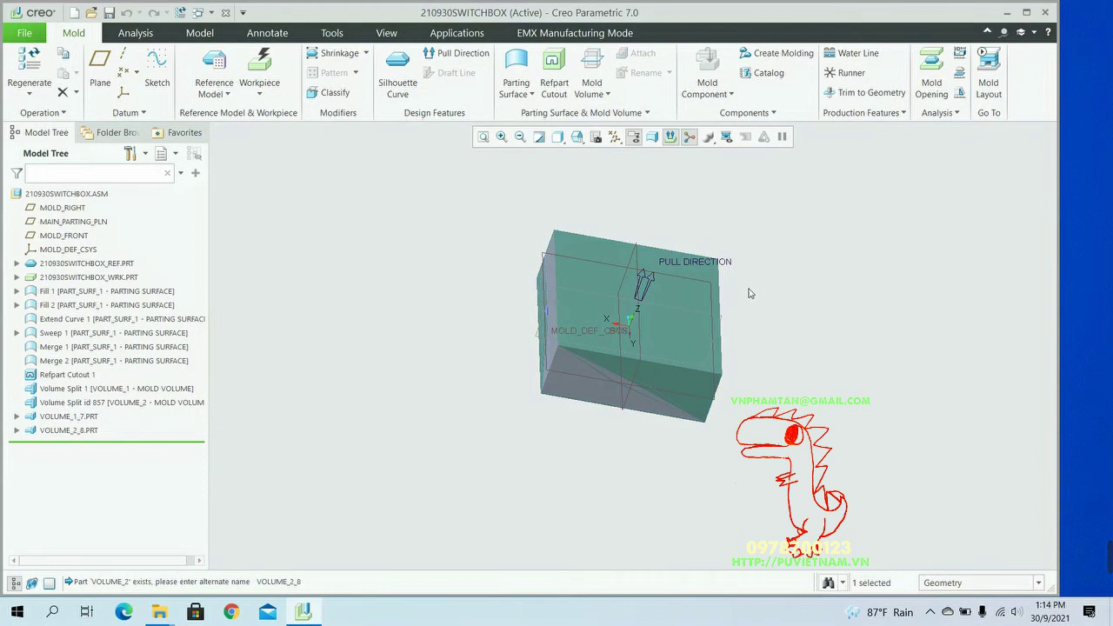
# - Start a mold opening step and define a 150 move of VOLUME_1_7 outward, normal to the mold's face on the pull direction side
pyautogui.moveTo(829, 262); pyautogui.dragTo(836, 227, button='middle')
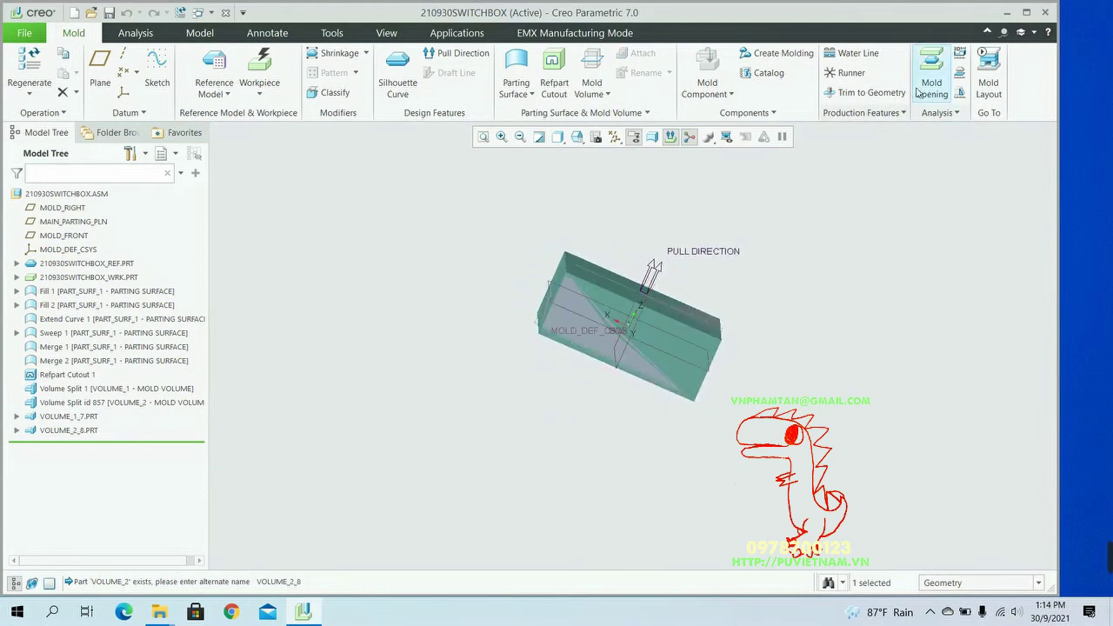
pyautogui.click(933, 64)
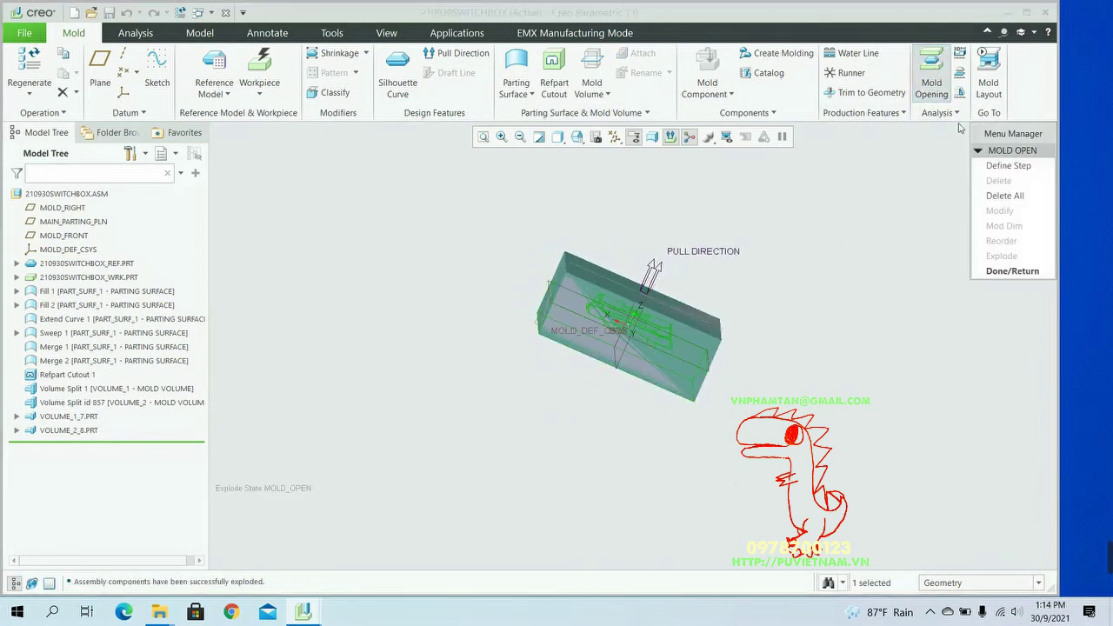
pyautogui.click(1000, 167)
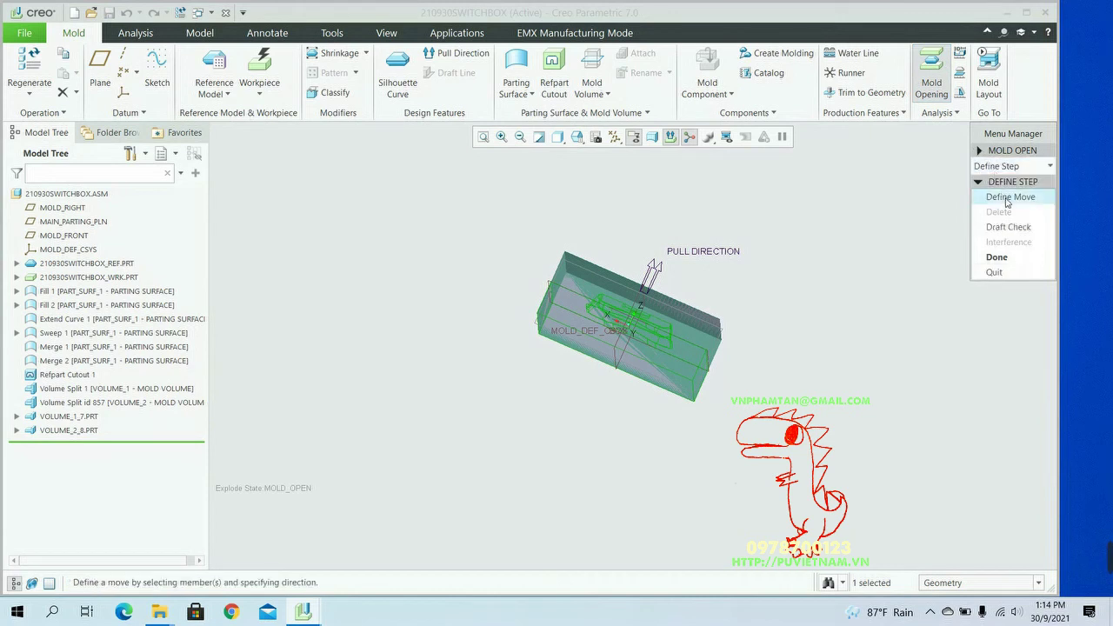
pyautogui.click(1009, 198)
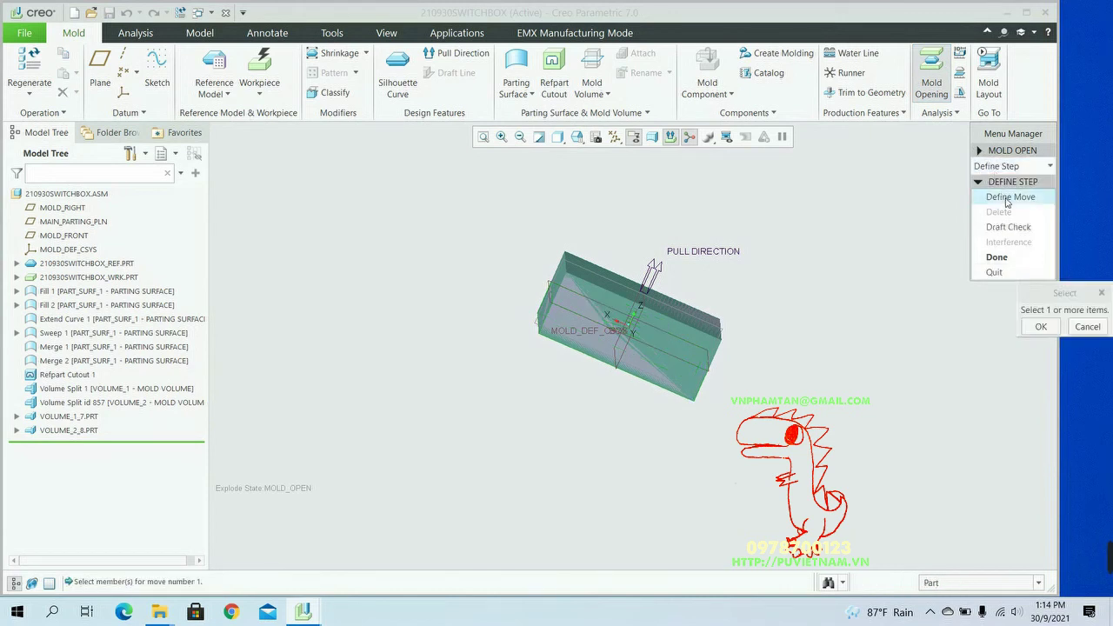
pyautogui.click(666, 319)
pyautogui.click(1041, 329)
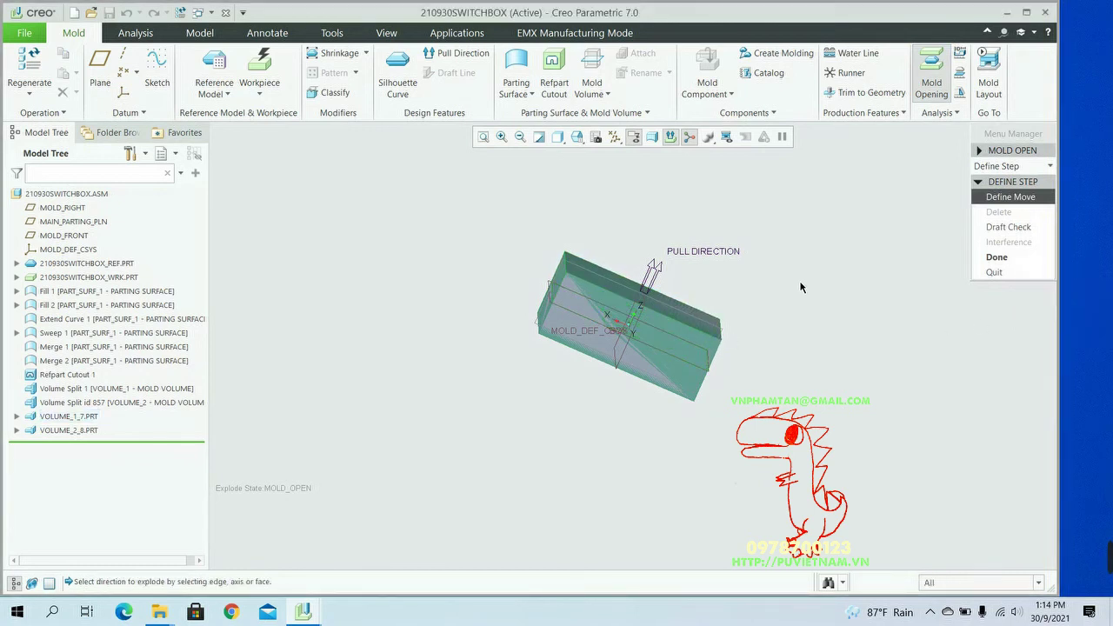
pyautogui.click(702, 318)
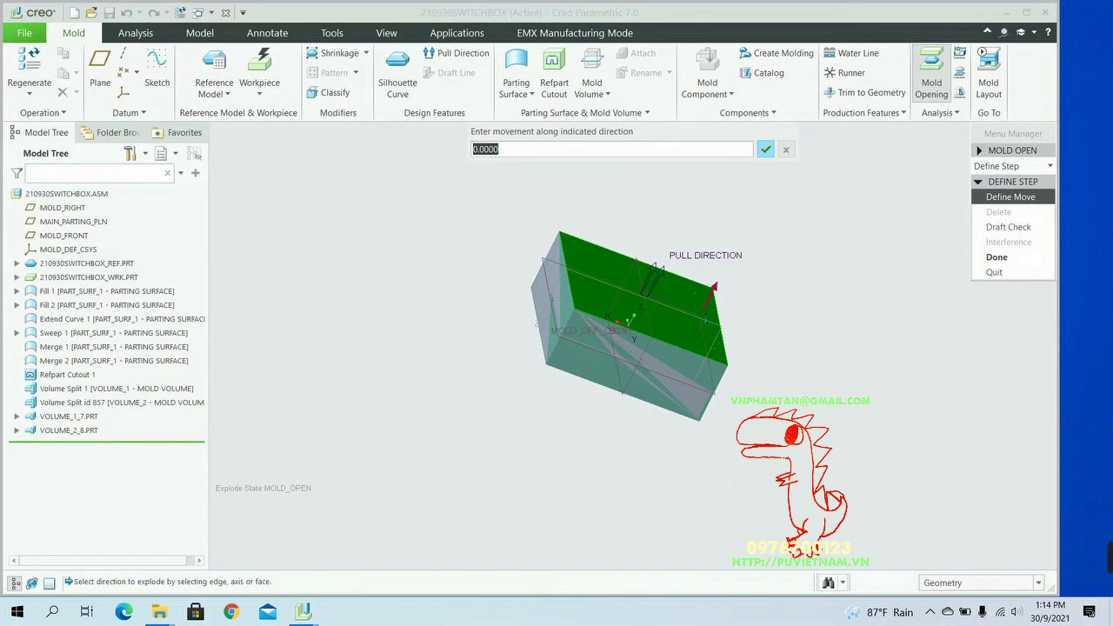
pyautogui.write('150')
pyautogui.click(765, 151)
# - Define a second move that shifts VOLUME_2_8 by 150 outward from the opposite mold face, and complete the opening step
pyautogui.click(1010, 197)
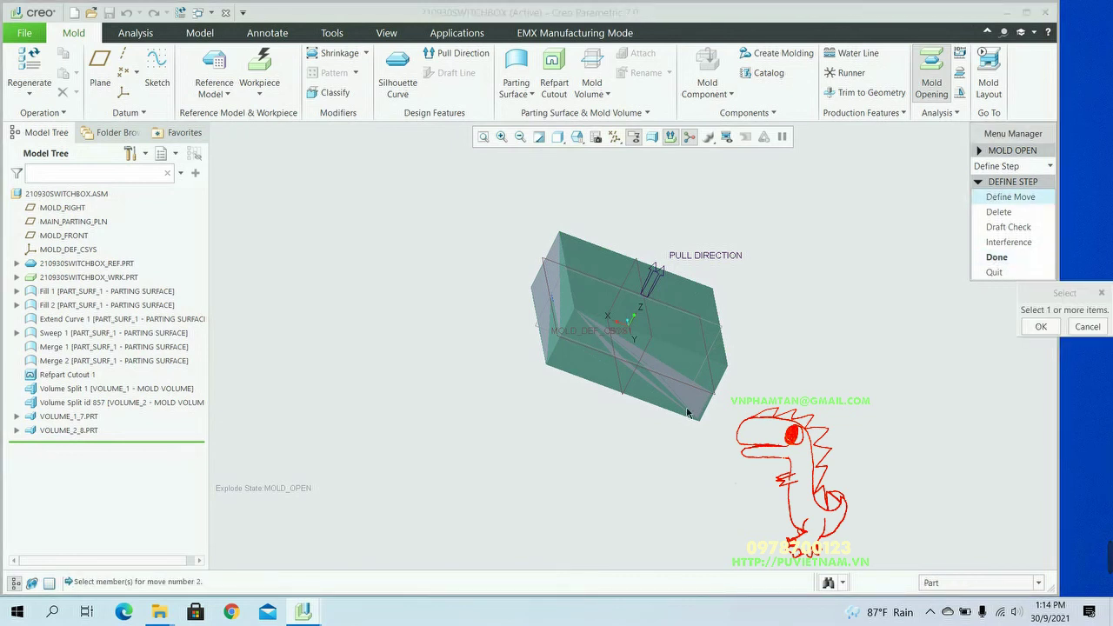
pyautogui.click(671, 369)
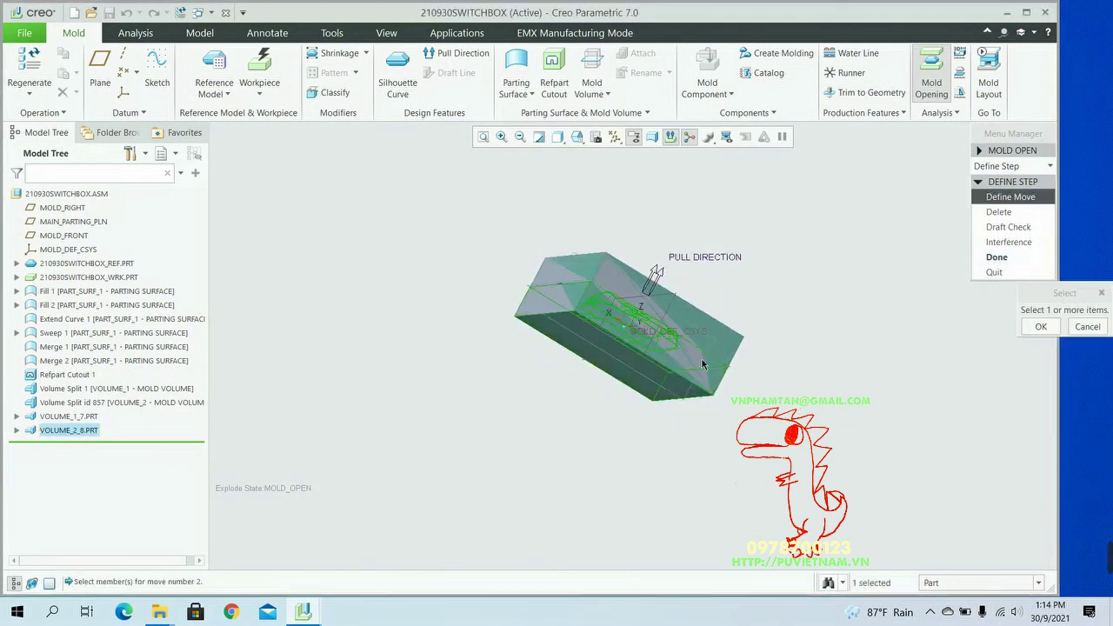
pyautogui.click(1031, 327)
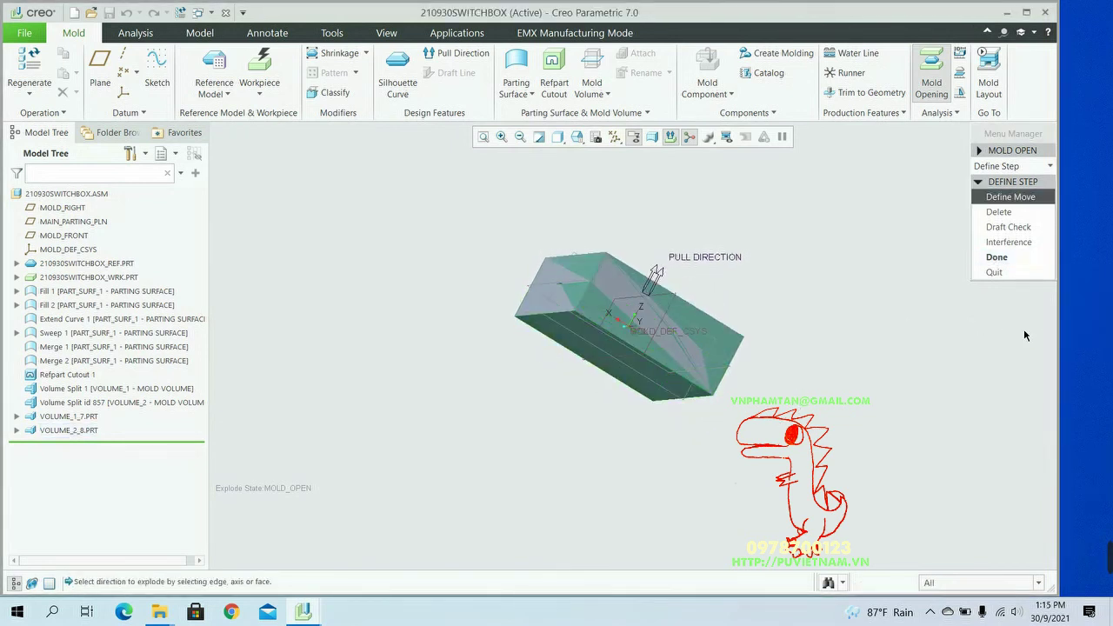
pyautogui.click(654, 384)
pyautogui.write('150')
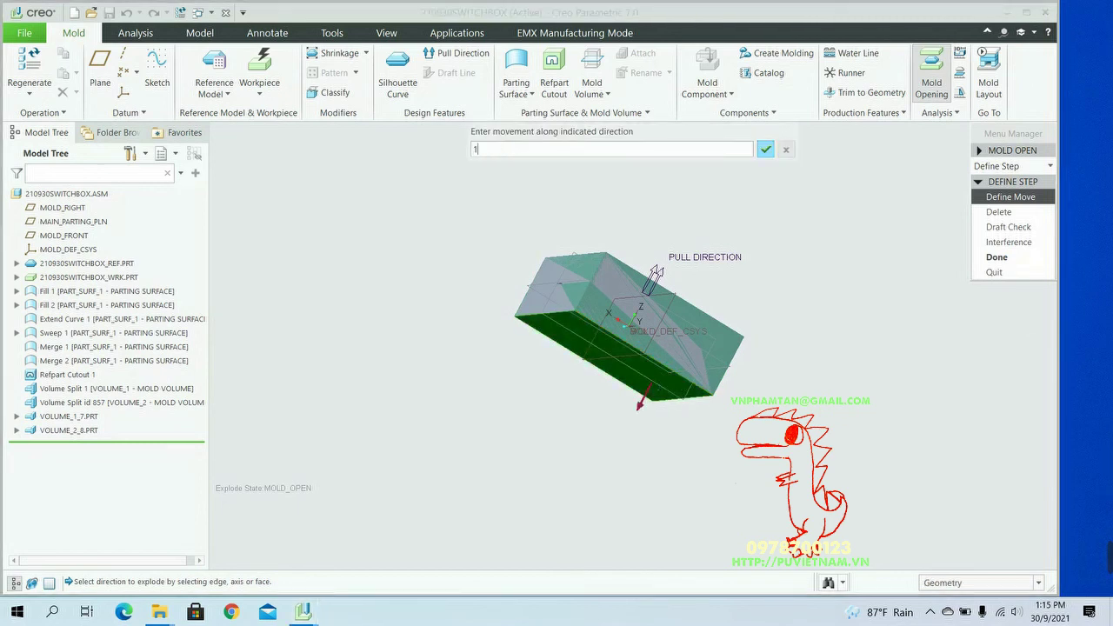
pyautogui.click(766, 150)
pyautogui.click(997, 258)
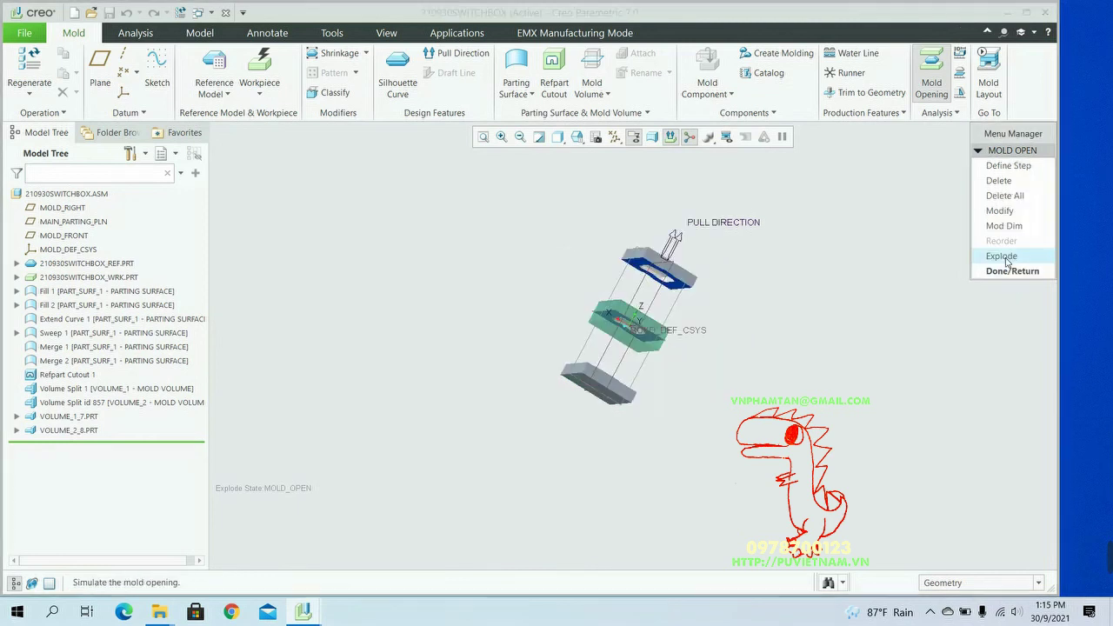
# - Examine the opened mold halves and the workpiece between them from several angles, and leave the mold opening simulation
pyautogui.moveTo(835, 281); pyautogui.dragTo(696, 261, button='middle')
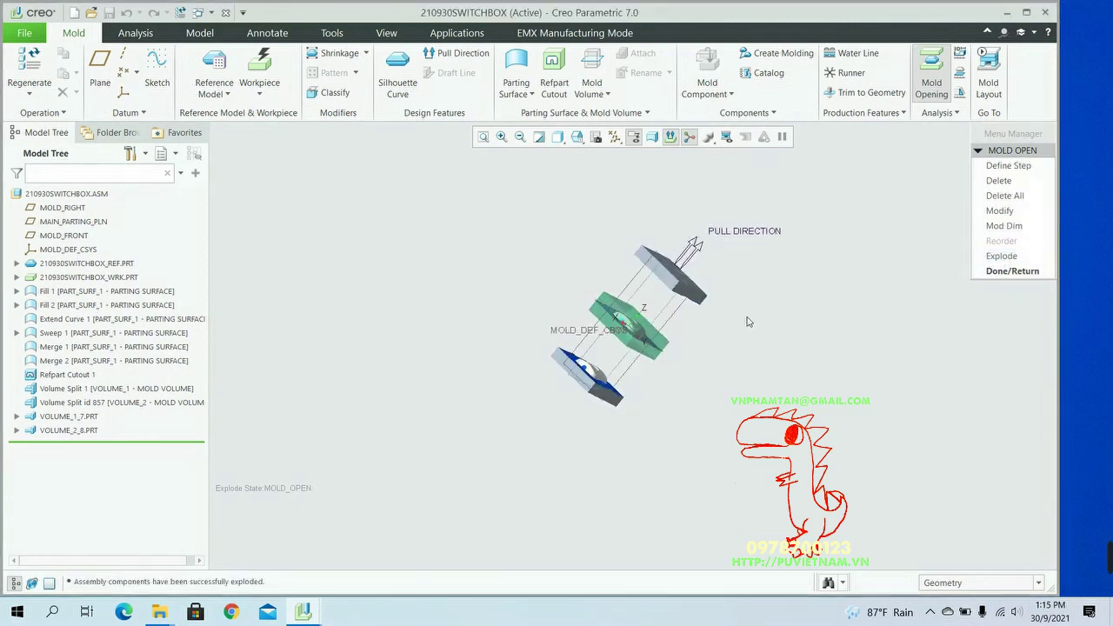
pyautogui.scroll(2, 677, 258)
pyautogui.scroll(-3, 677, 258)
pyautogui.moveTo(696, 304)
pyautogui.mouseDown(button='middle')
pyautogui.moveTo(888, 524)
pyautogui.moveTo(914, 453)
pyautogui.moveTo(896, 392)
pyautogui.moveTo(820, 516)
pyautogui.mouseUp(button='middle')
pyautogui.moveTo(612, 539); pyautogui.dragTo(640, 451, button='middle')
pyautogui.moveTo(622, 412)
pyautogui.mouseDown(button='middle')
pyautogui.moveTo(626, 316)
pyautogui.moveTo(629, 361)
pyautogui.moveTo(592, 365)
pyautogui.moveTo(581, 379)
pyautogui.moveTo(597, 505)
pyautogui.moveTo(561, 501)
pyautogui.moveTo(518, 414)
pyautogui.moveTo(532, 473)
pyautogui.moveTo(455, 447)
pyautogui.moveTo(410, 389)
pyautogui.moveTo(366, 365)
pyautogui.moveTo(400, 378)
pyautogui.moveTo(385, 351)
pyautogui.moveTo(412, 365)
pyautogui.mouseUp(button='middle')
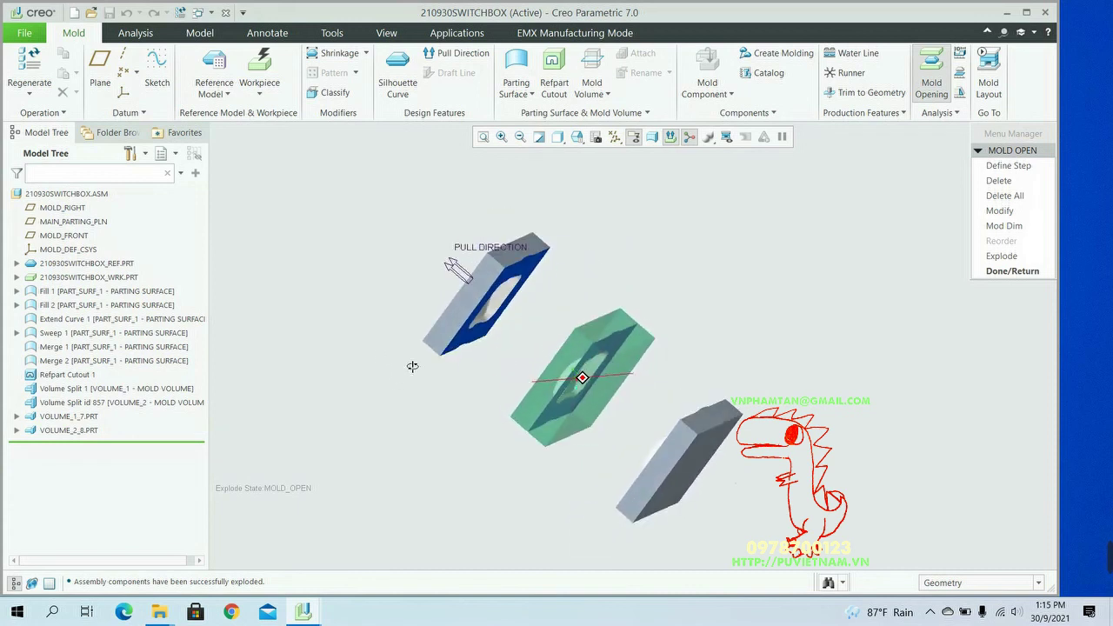
pyautogui.click(1014, 271)
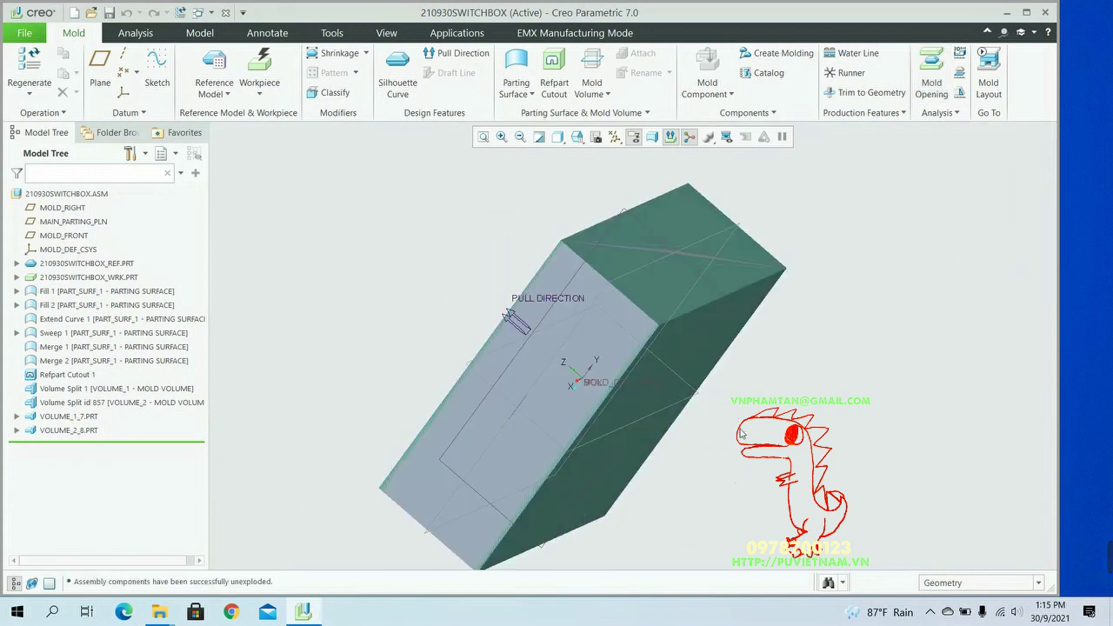
# - Save the mold assembly as 210930SWITCHBOX.ASM in the Switch_Box folder
pyautogui.moveTo(769, 413); pyautogui.dragTo(806, 450, button='middle')
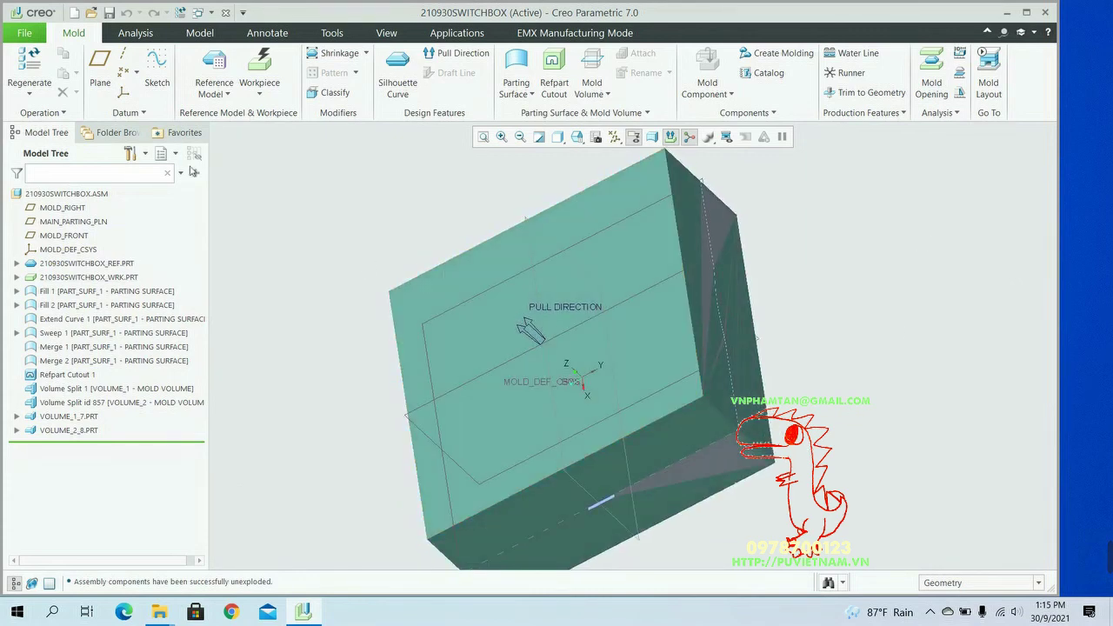
pyautogui.click(109, 12)
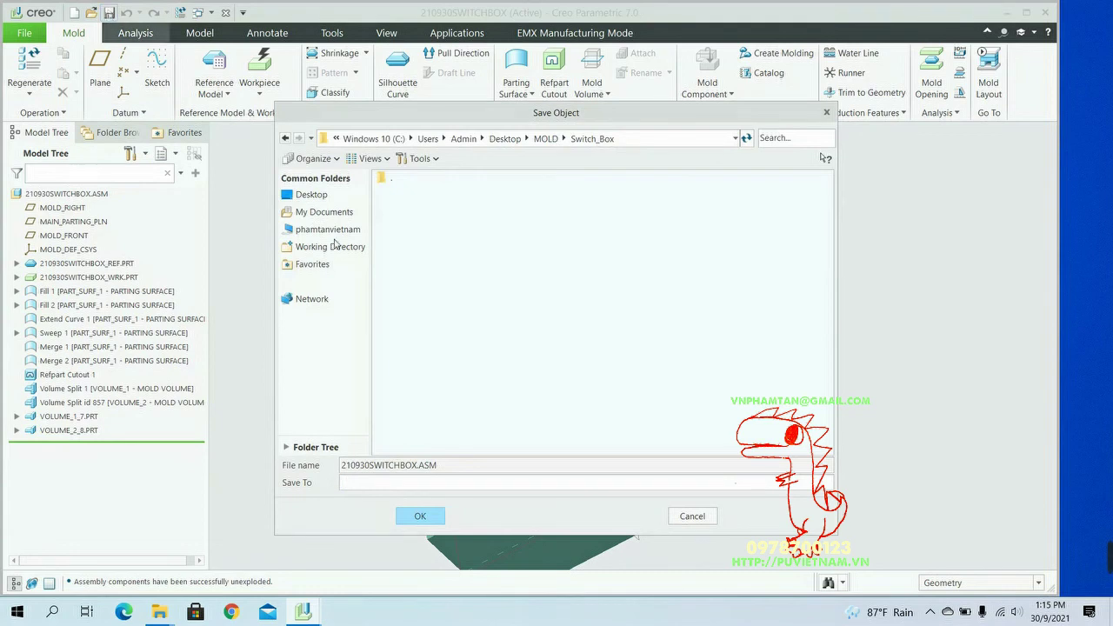
pyautogui.click(430, 520)
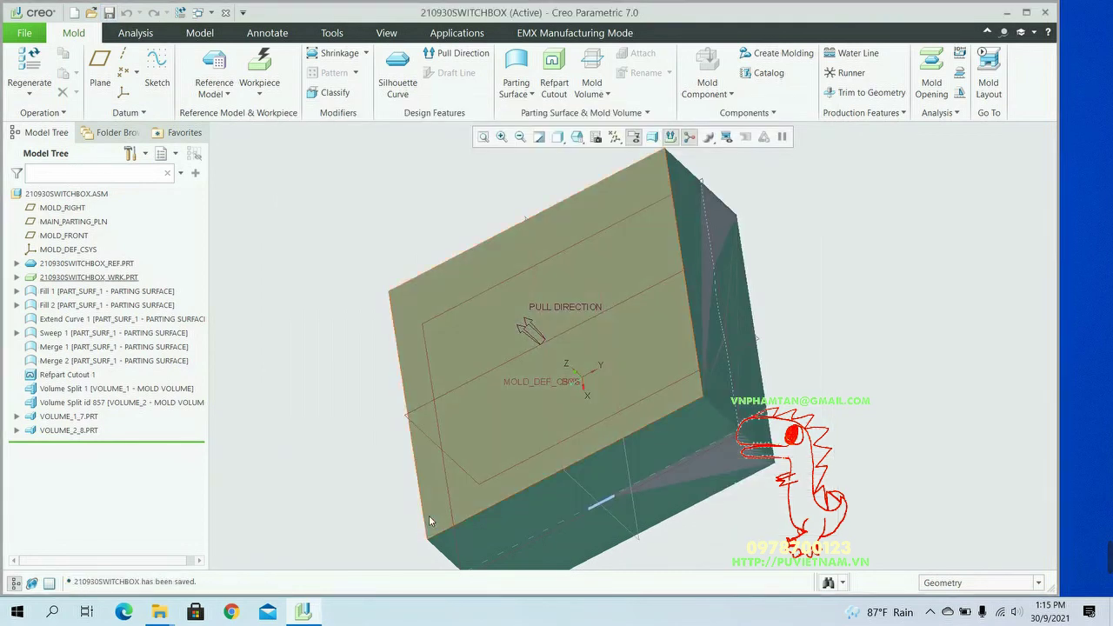